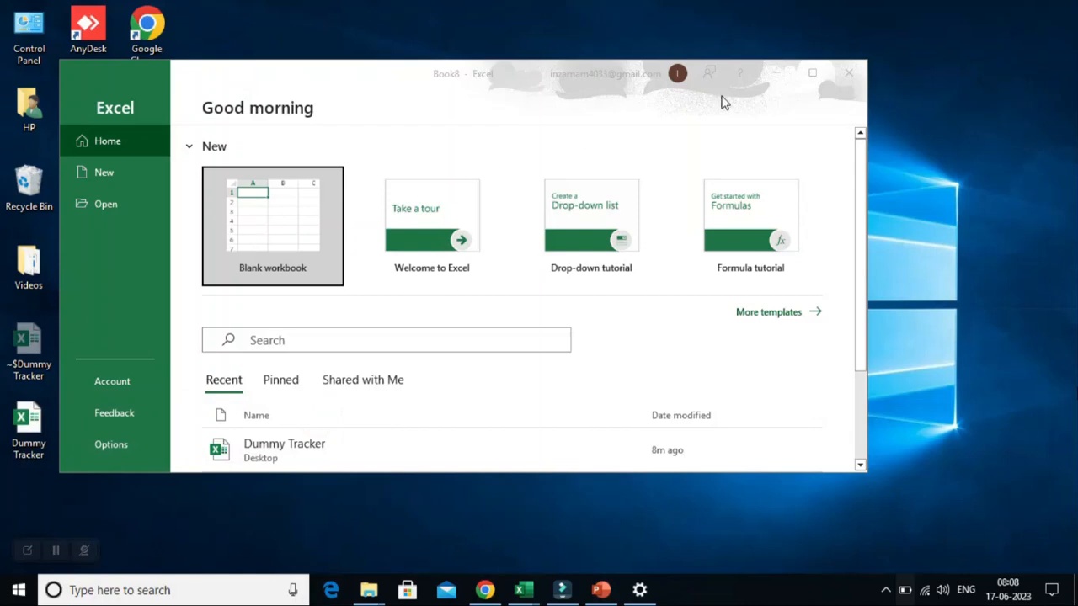
# Create a blank workbook and maximize its window
pyautogui.click(102, 202)
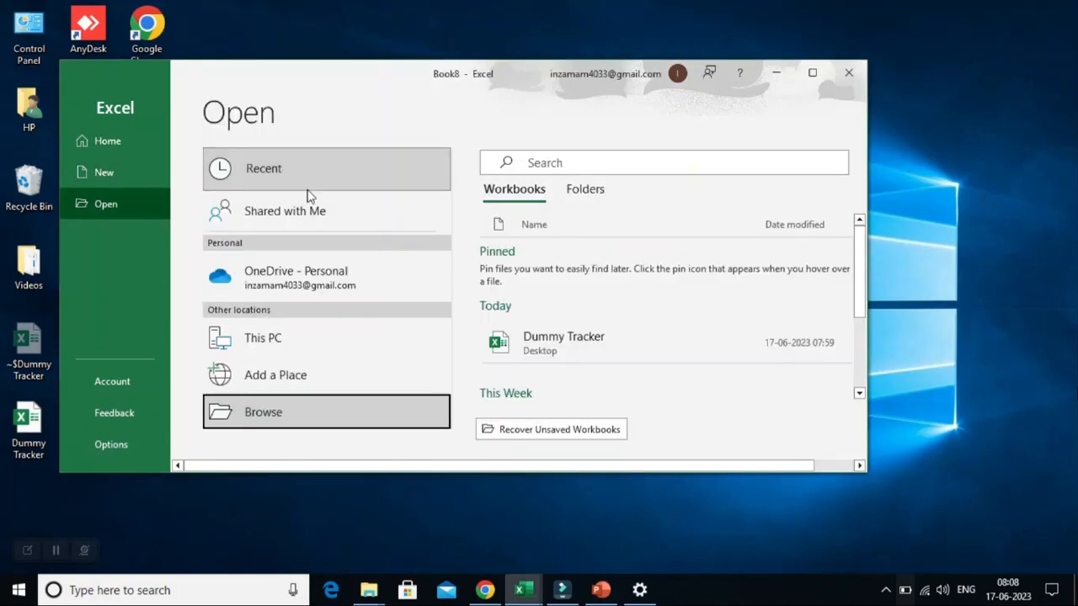
pyautogui.click(113, 168)
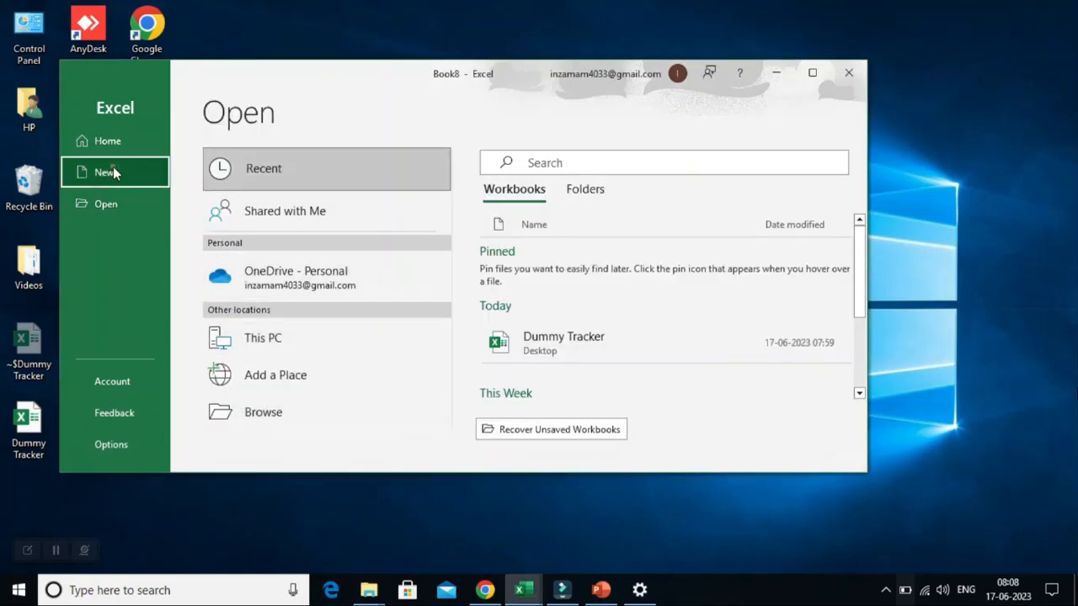
pyautogui.click(259, 214)
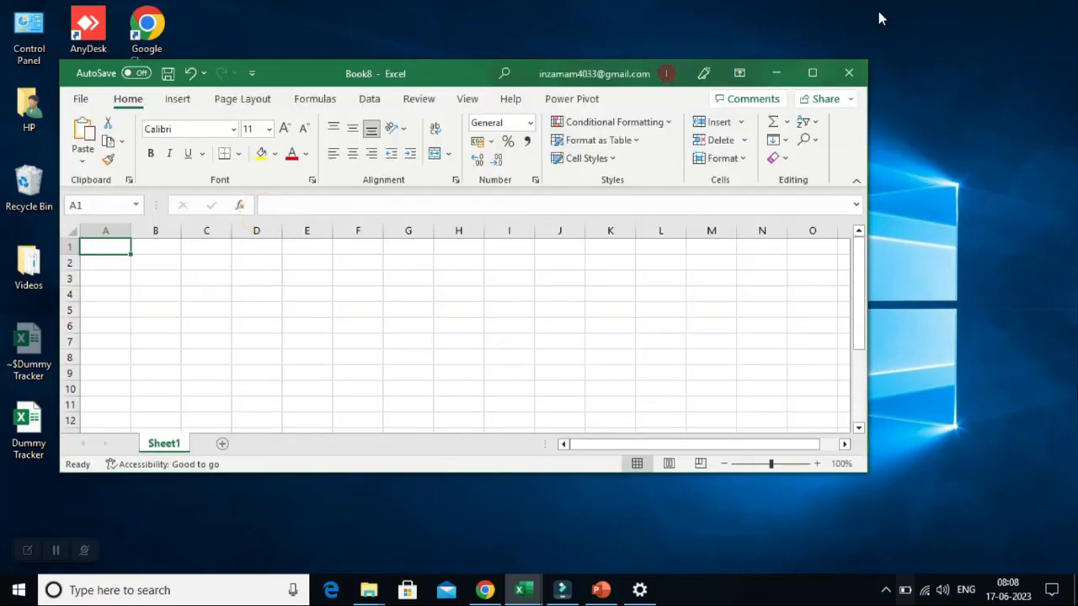
pyautogui.click(812, 74)
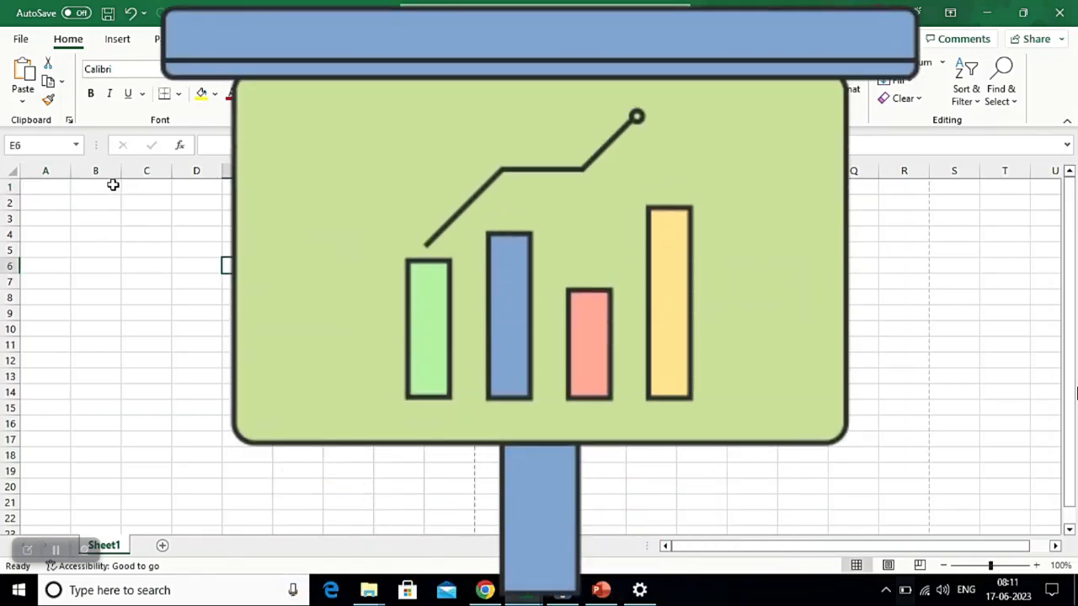
# Copy the sales table A1:F17 from Sheet2 of Book1 and return to cell D2 in the Dummy Tracker1 workbook
pyautogui.click(147, 219)
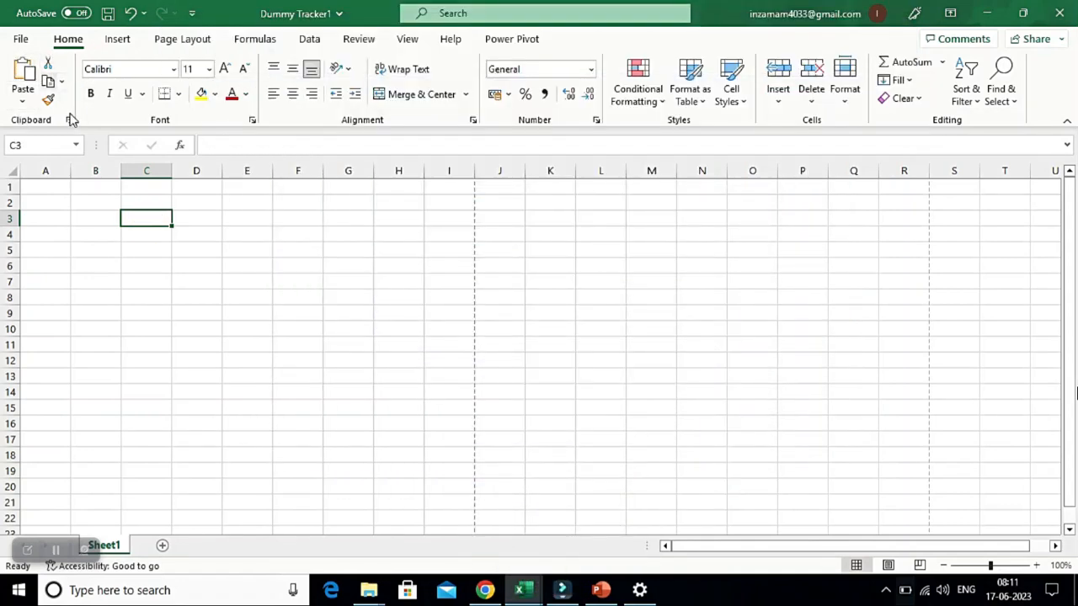
pyautogui.click(198, 206)
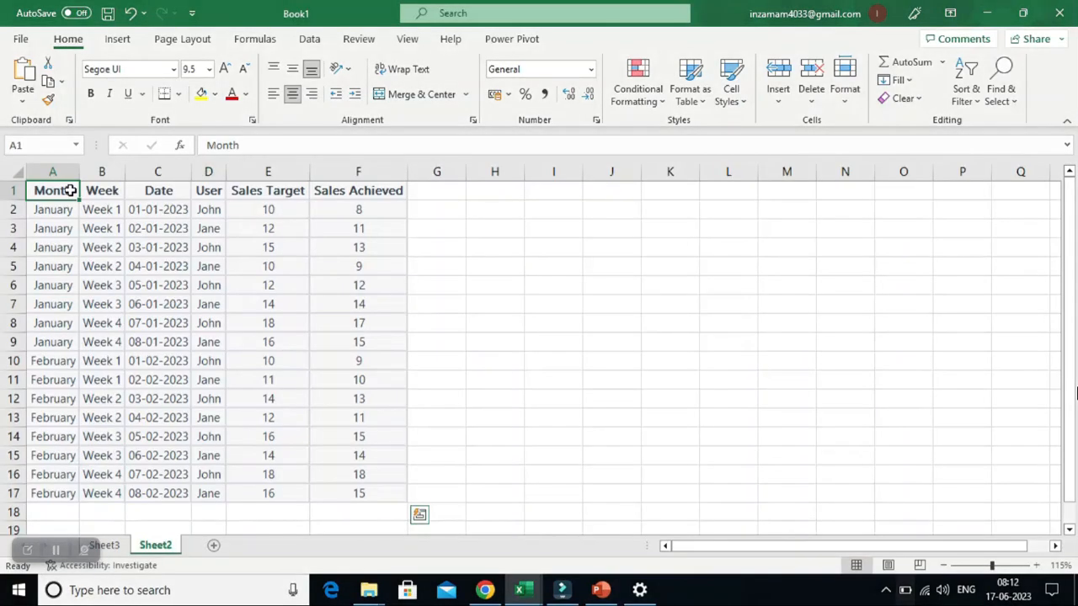
pyautogui.click(67, 190)
pyautogui.hotkey('ctrl', 'shift', 'Down')
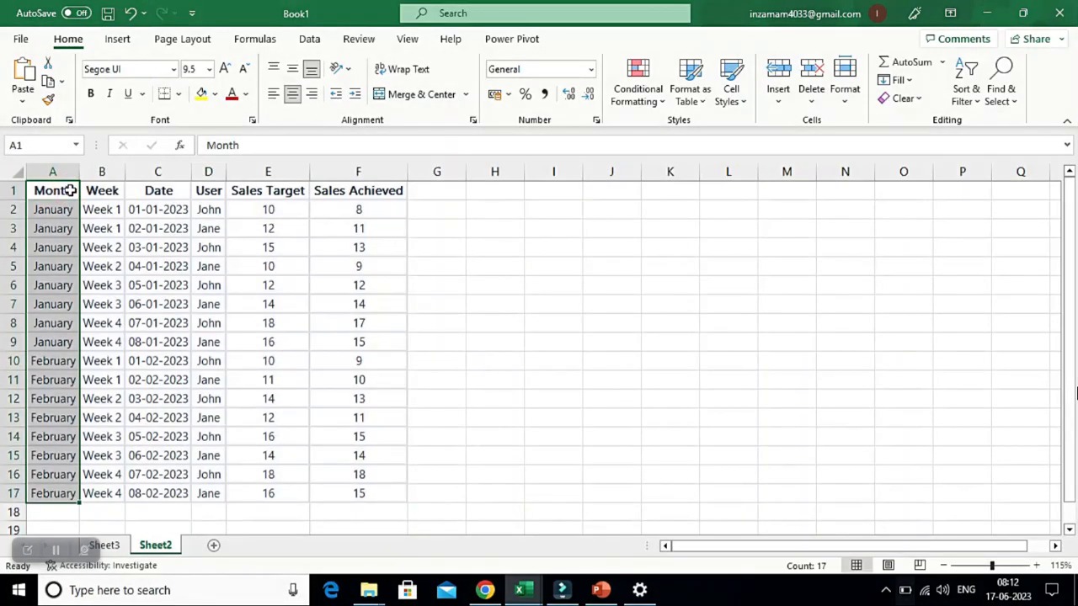
pyautogui.hotkey('ctrl', 'shift', 'Right')
pyautogui.hotkey('ctrl', 'c')
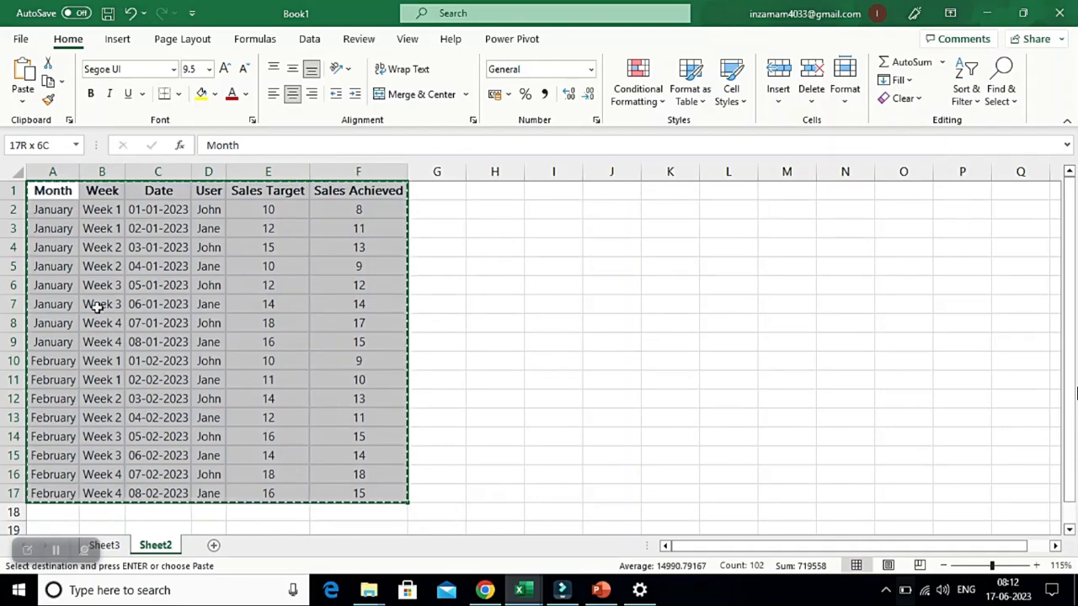
pyautogui.click(61, 81)
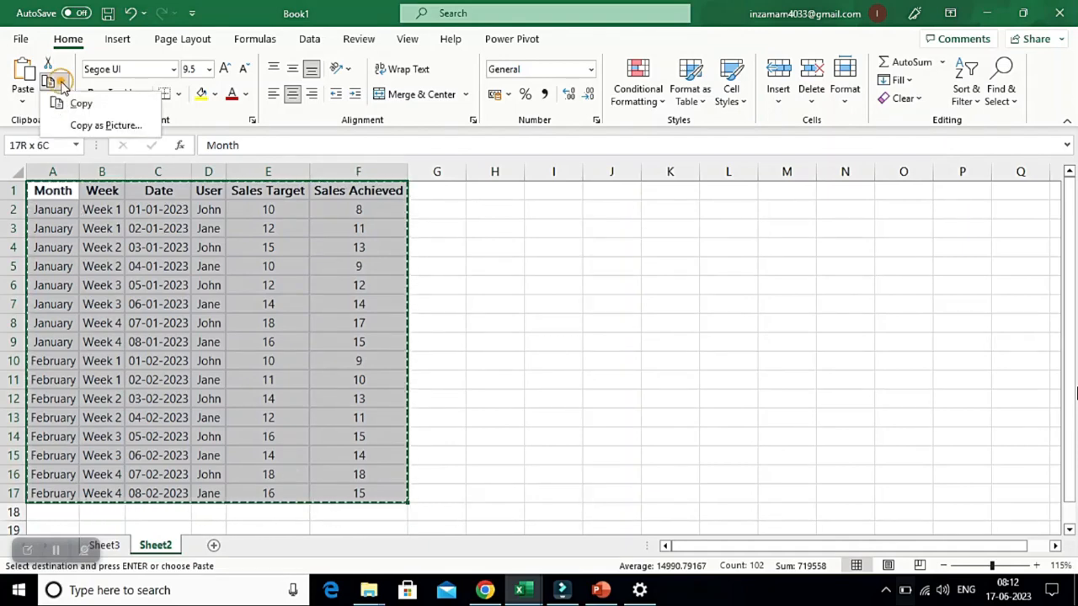
pyautogui.click(114, 306)
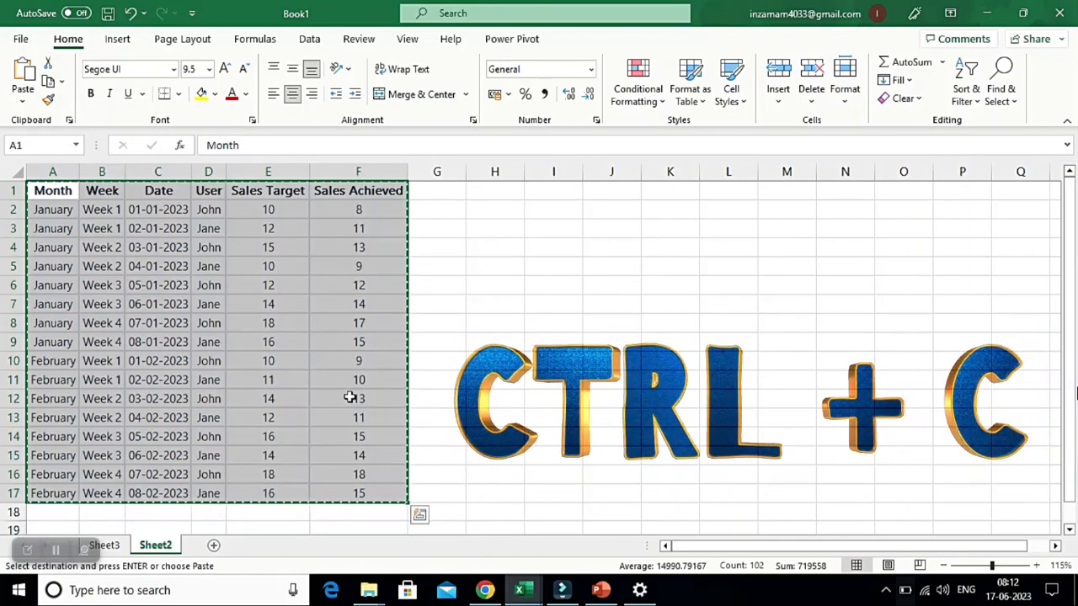
pyautogui.hotkey('alt', 'Tab')
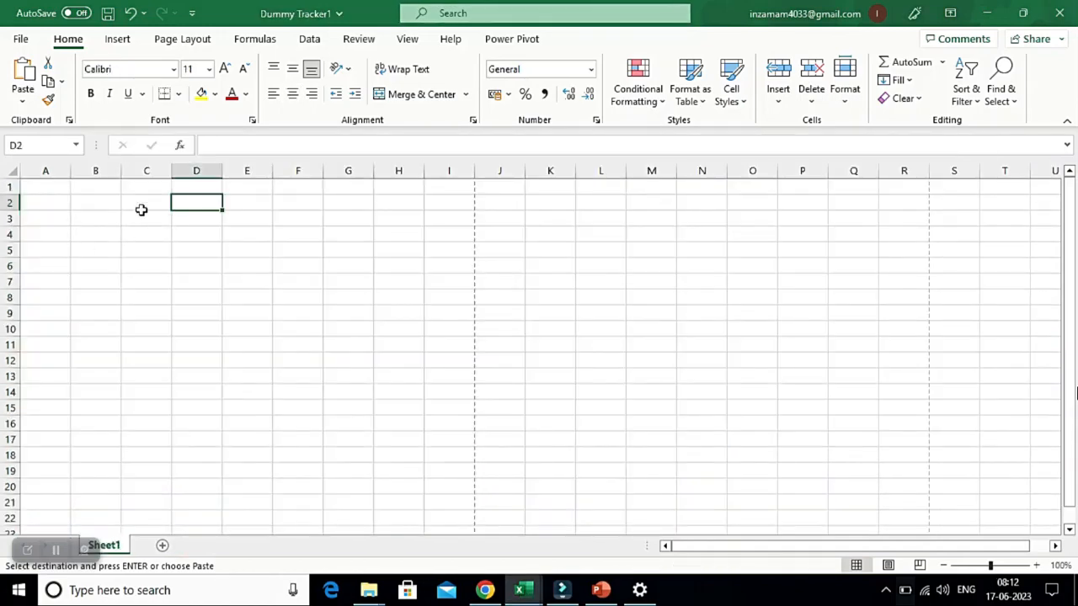
# Paste the copied sales table at D2 and autofit its column widths
pyautogui.hotkey('ctrl', 'v')
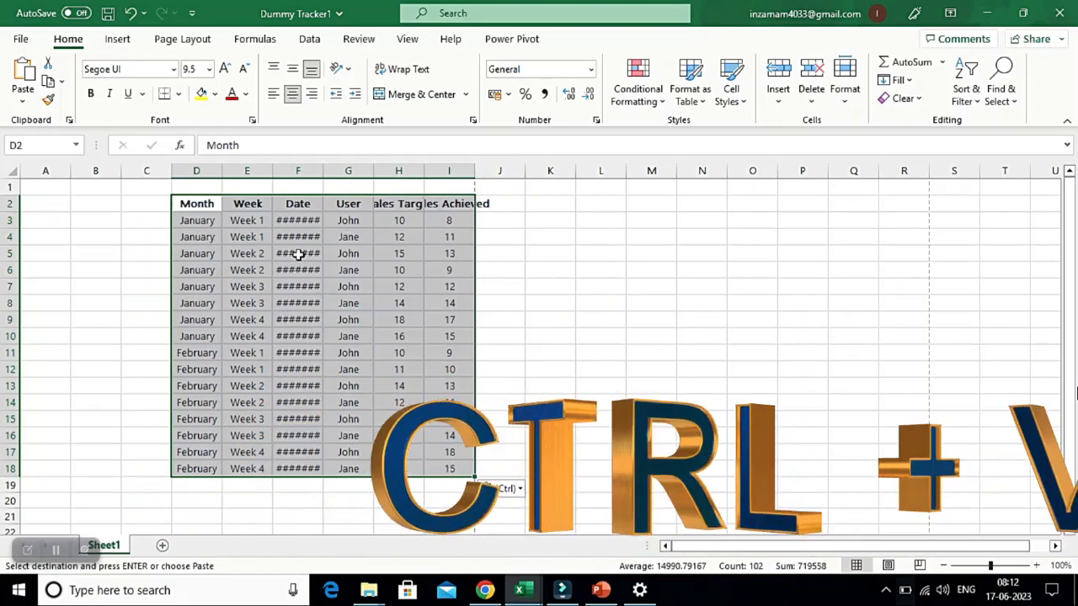
pyautogui.hotkey('alt', 'h')
pyautogui.press('o')
pyautogui.press('i')
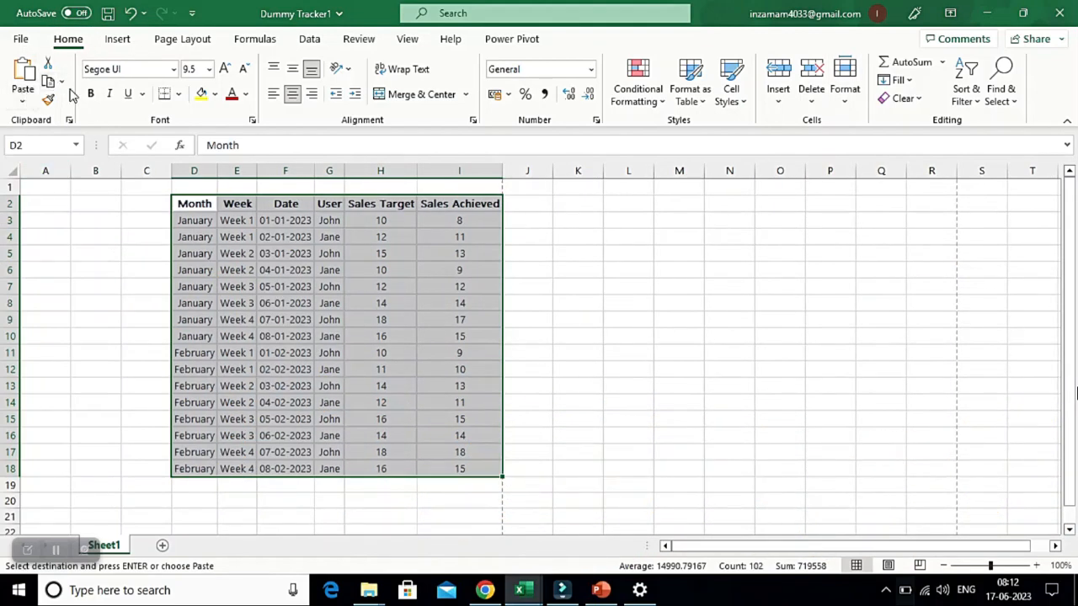
pyautogui.click(22, 101)
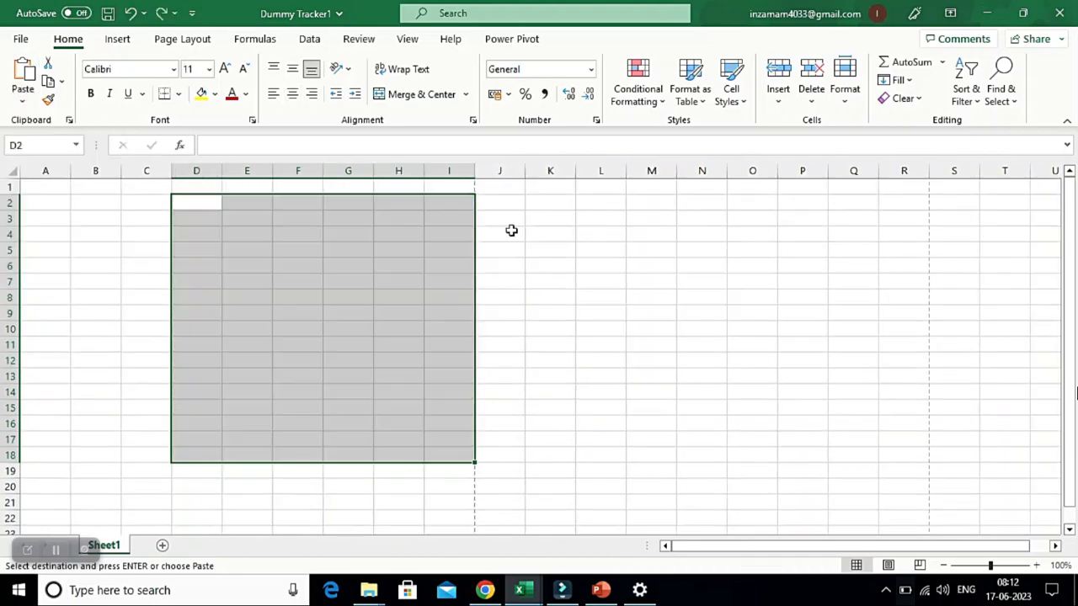
# Paste the sales table into Sheet1 again, starting at cell D2
pyautogui.click(202, 205)
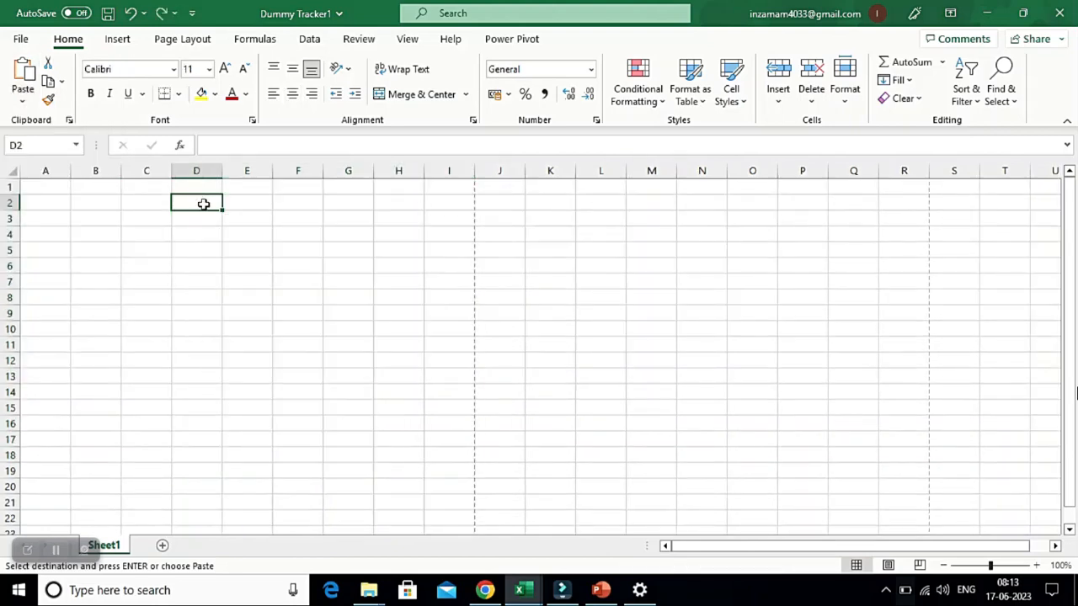
pyautogui.hotkey('ctrl', 'v')
# Paste the copied table as a picture at K2 and move the picture slightly away from the data
pyautogui.click(546, 210)
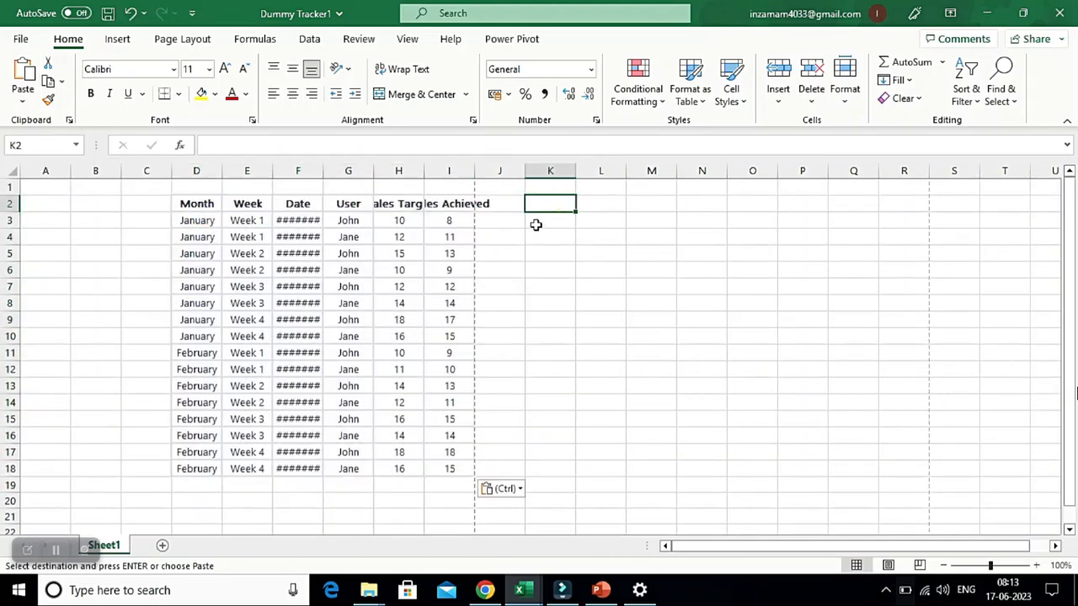
pyautogui.click(22, 102)
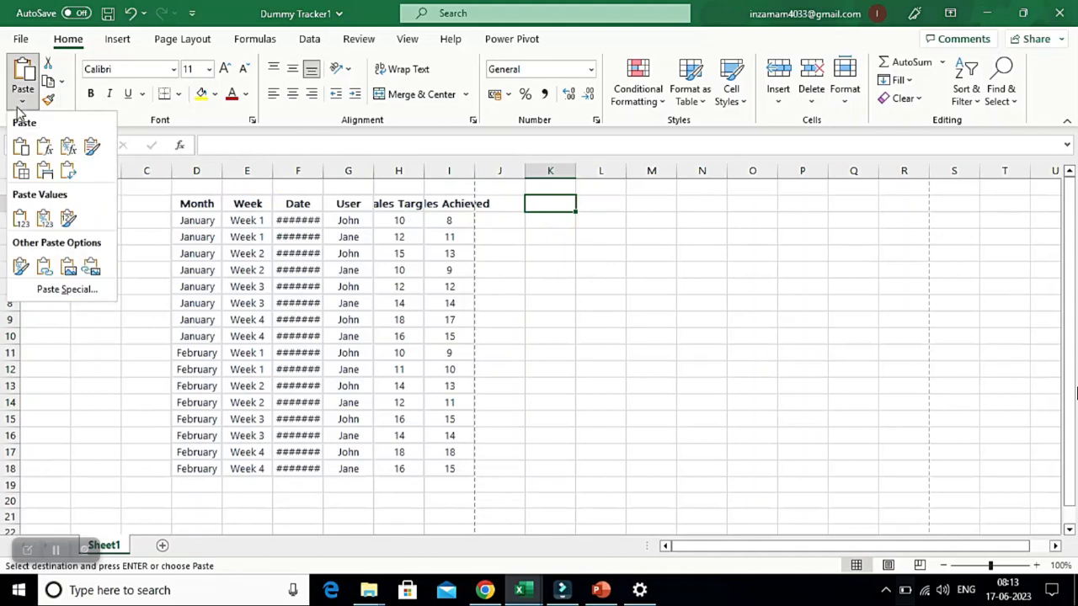
pyautogui.click(68, 268)
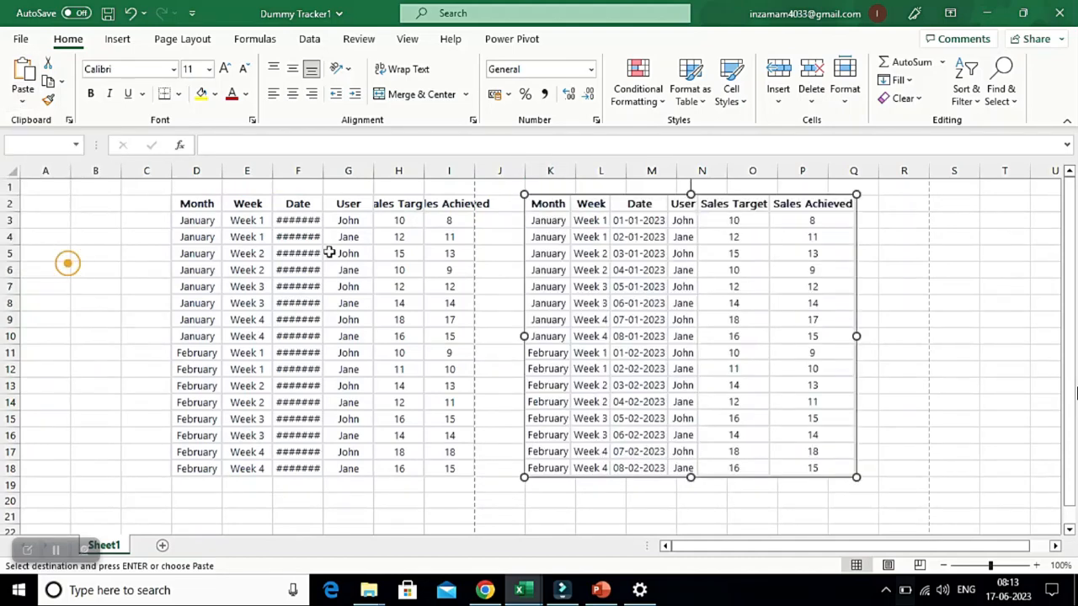
pyautogui.moveTo(595, 256); pyautogui.dragTo(645, 244)
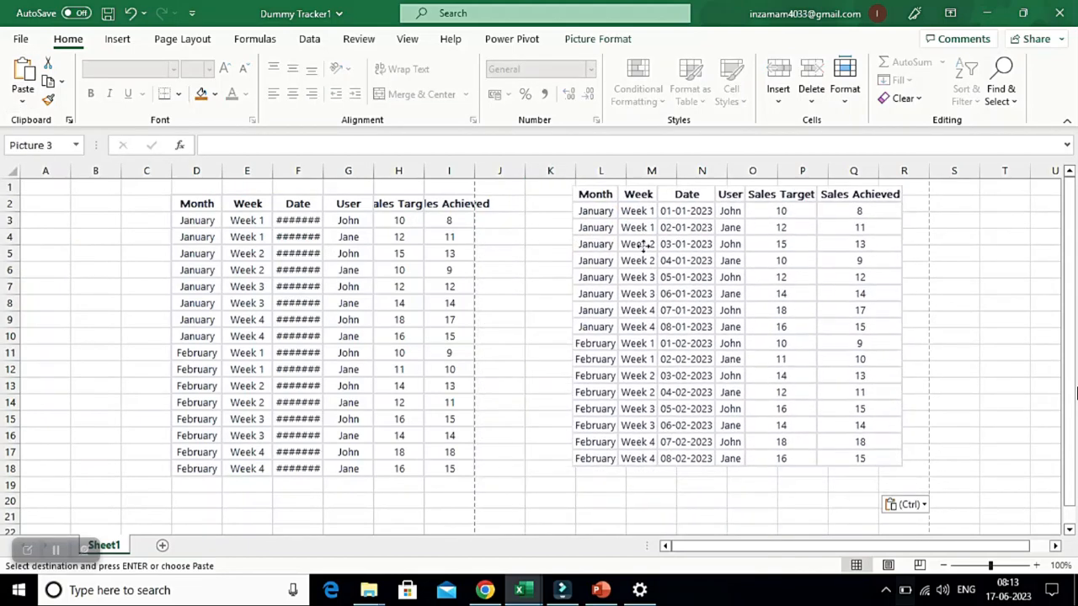
# Autofit the column widths of the sales table in D2:I18
pyautogui.click(217, 202)
pyautogui.hotkey('ctrl', 'a')
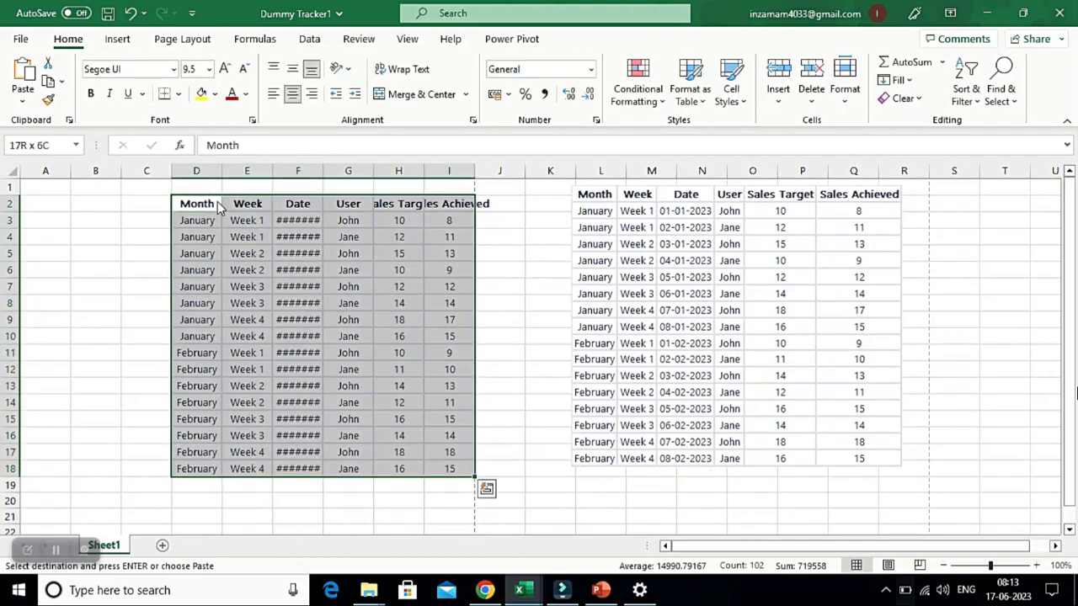
pyautogui.hotkey('alt', 'h')
pyautogui.press('o')
pyautogui.press('i')
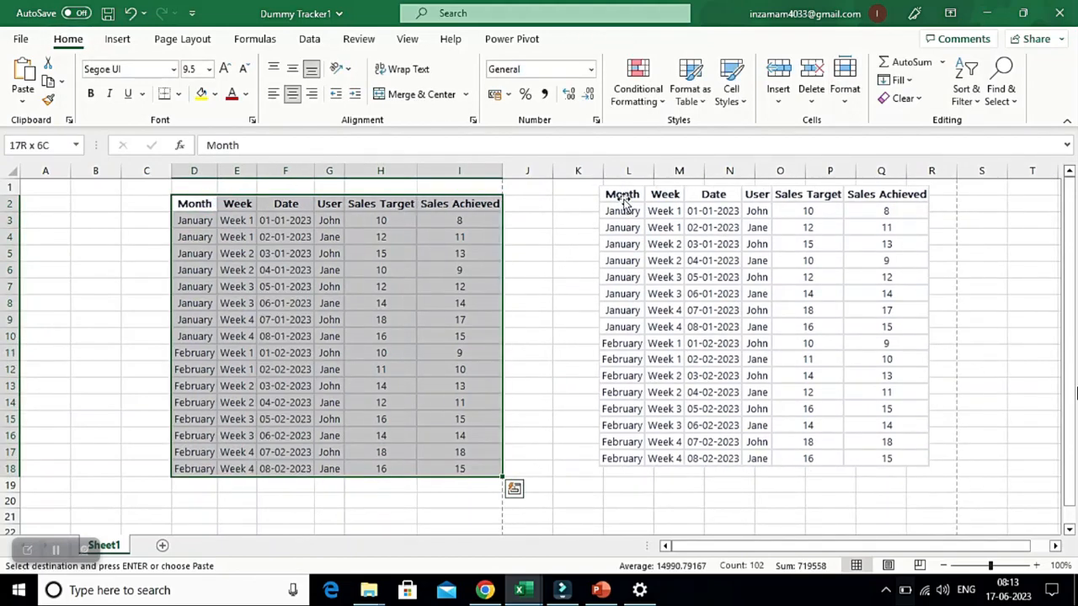
# Move the table picture closer to the sales table and delete it
pyautogui.click(624, 202)
pyautogui.moveTo(624, 203); pyautogui.dragTo(571, 206)
pyautogui.doubleClick(626, 268)
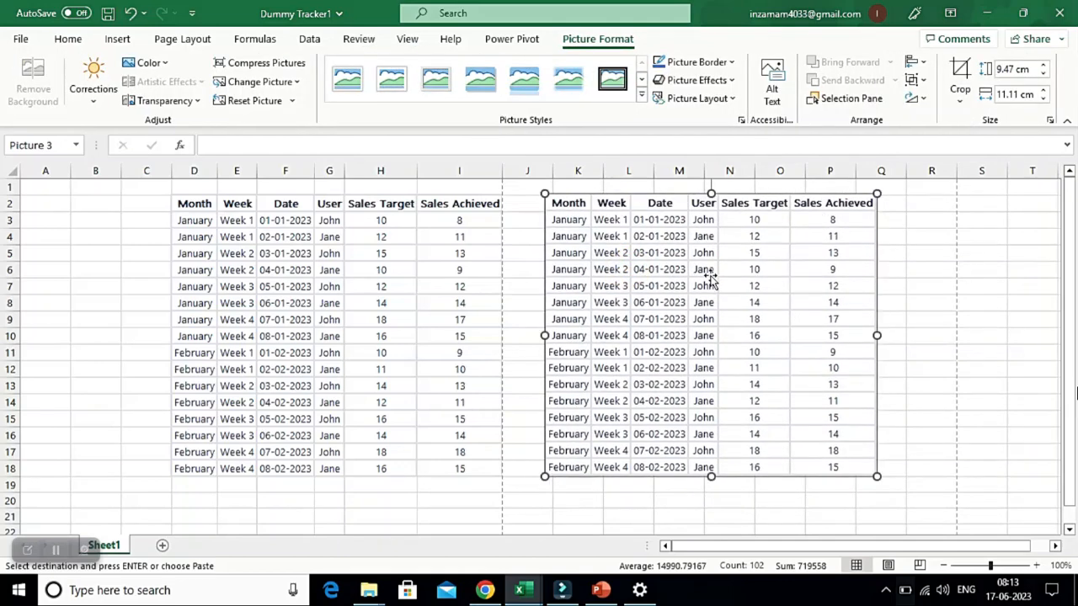
pyautogui.press('Delete')
# Change the font of the whole sales table D2:I18 to Calibri
pyautogui.moveTo(202, 209); pyautogui.dragTo(472, 469)
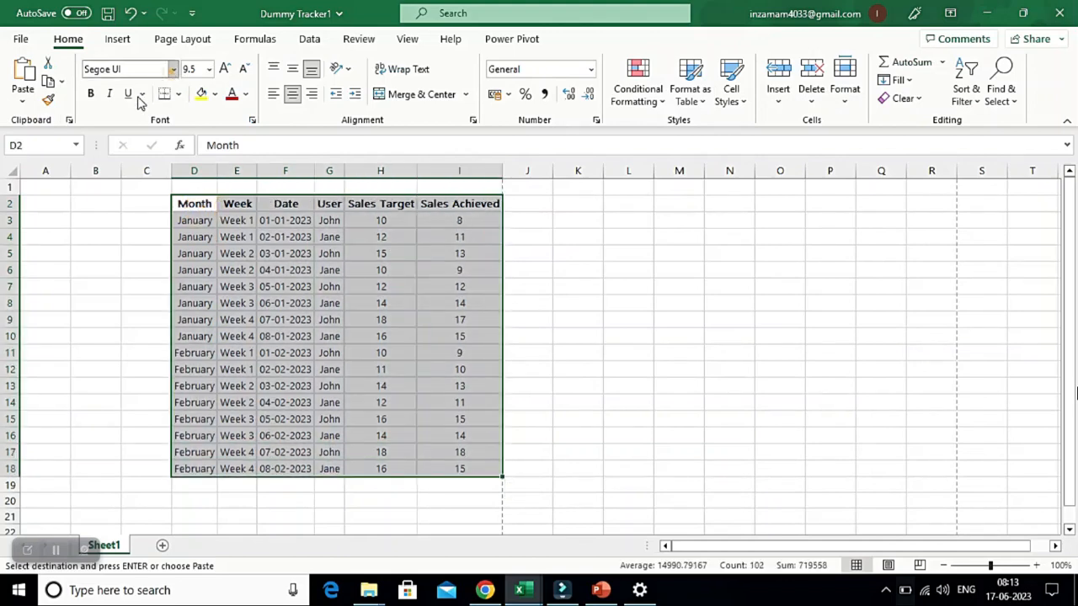
pyautogui.click(172, 69)
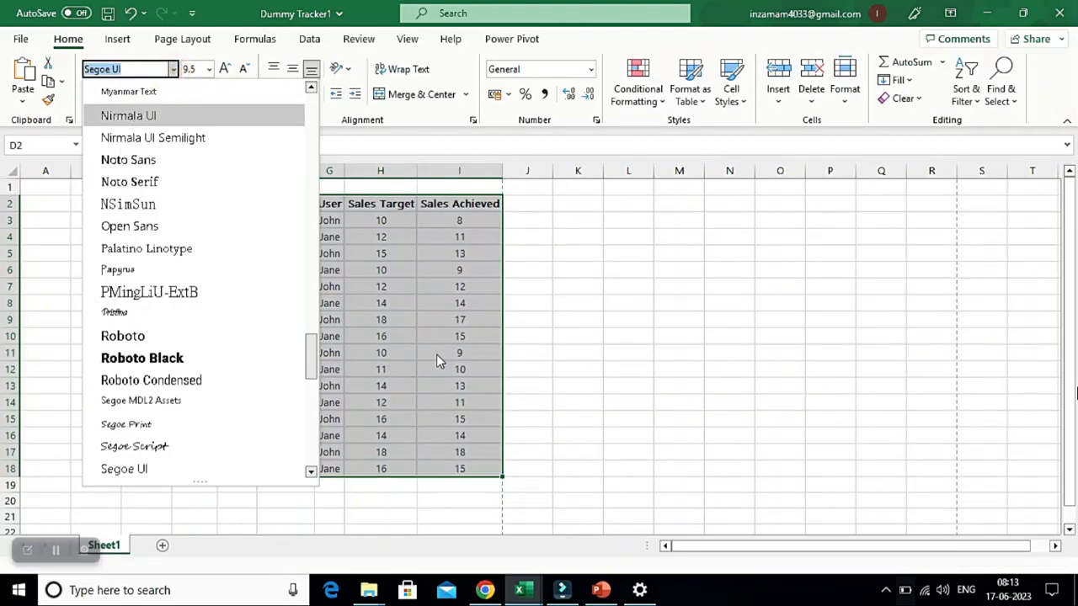
pyautogui.press('Escape')
pyautogui.press('Escape')
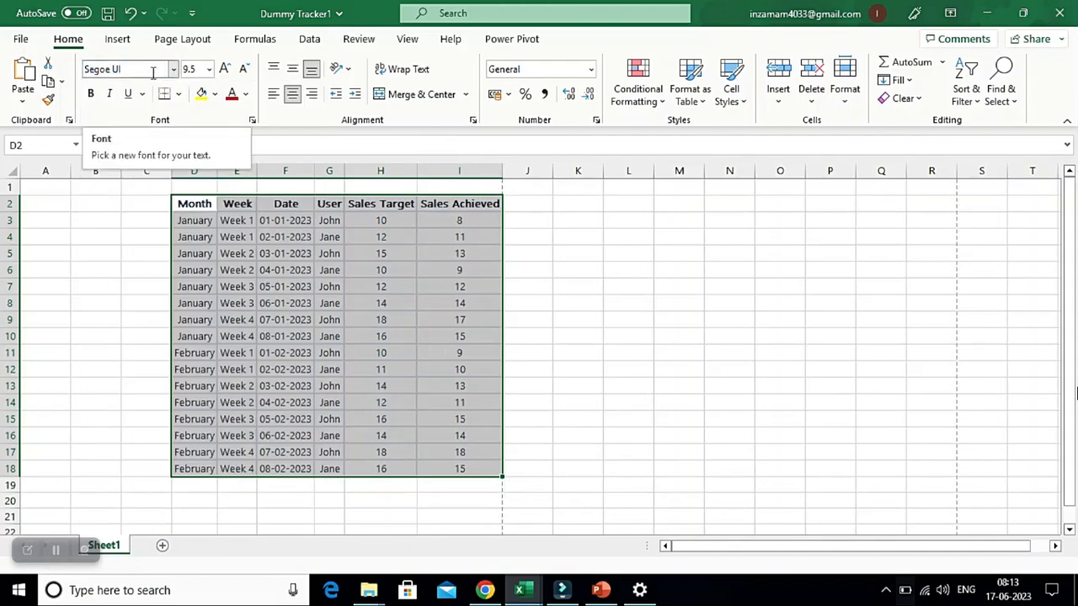
pyautogui.hotkey('ctrl', 'c')
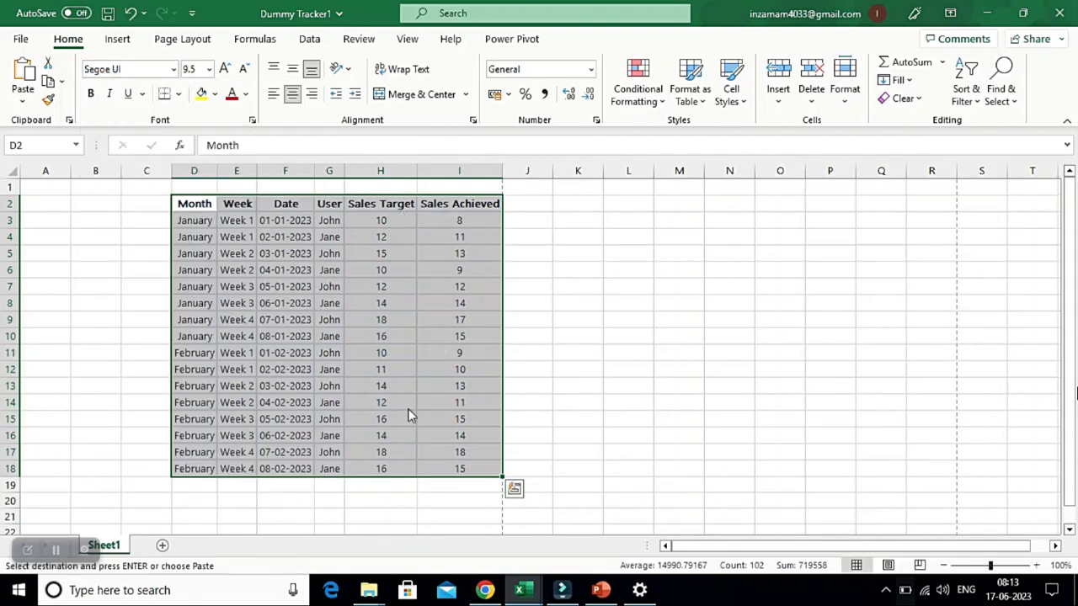
pyautogui.press('alt')
pyautogui.press('h')
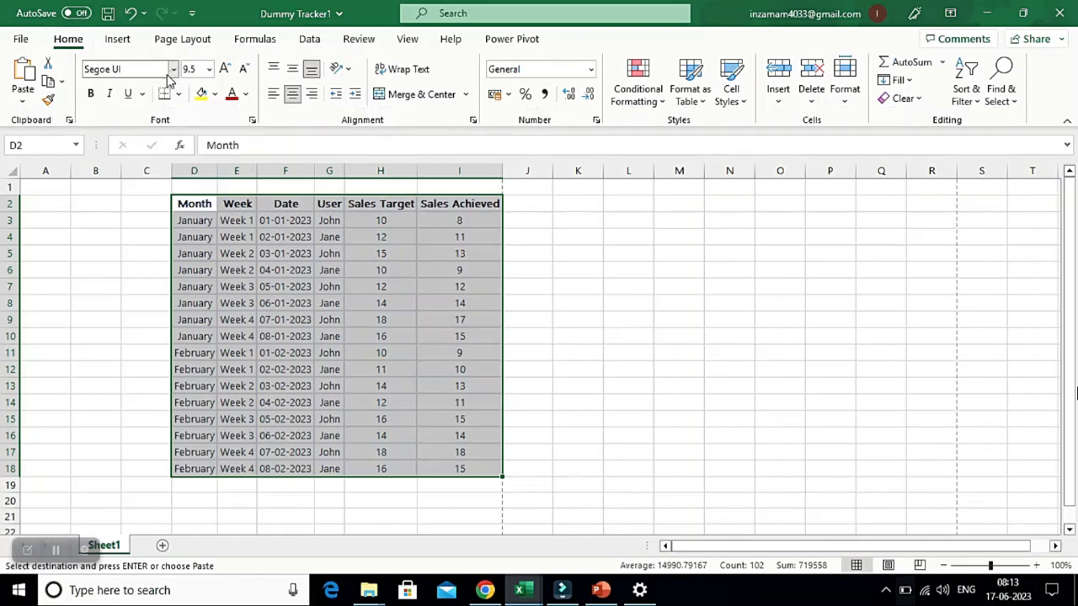
pyautogui.click(173, 69)
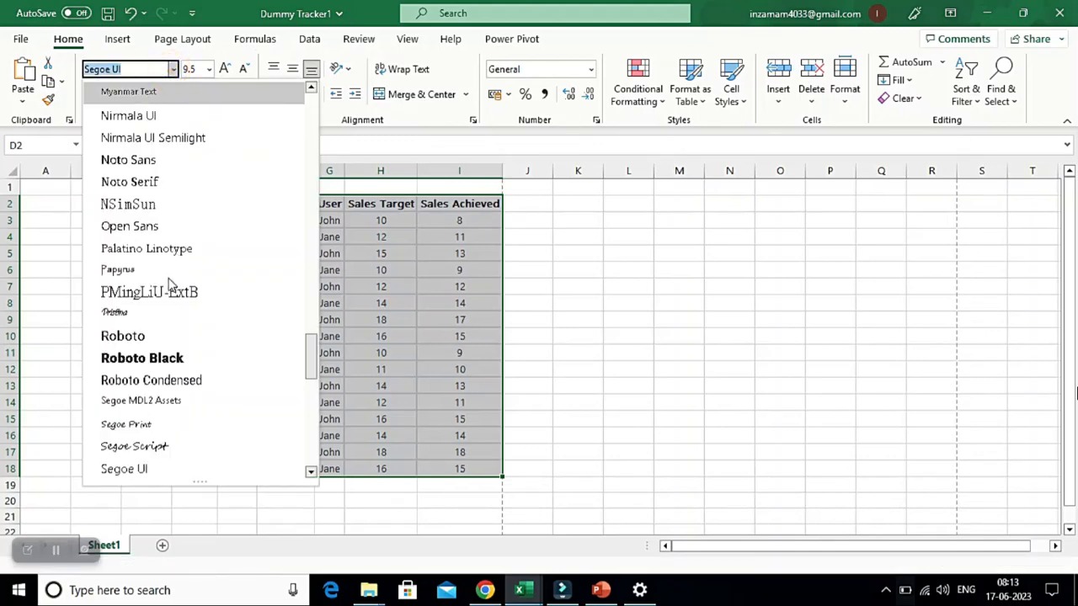
pyautogui.click(312, 360)
pyautogui.click(312, 360)
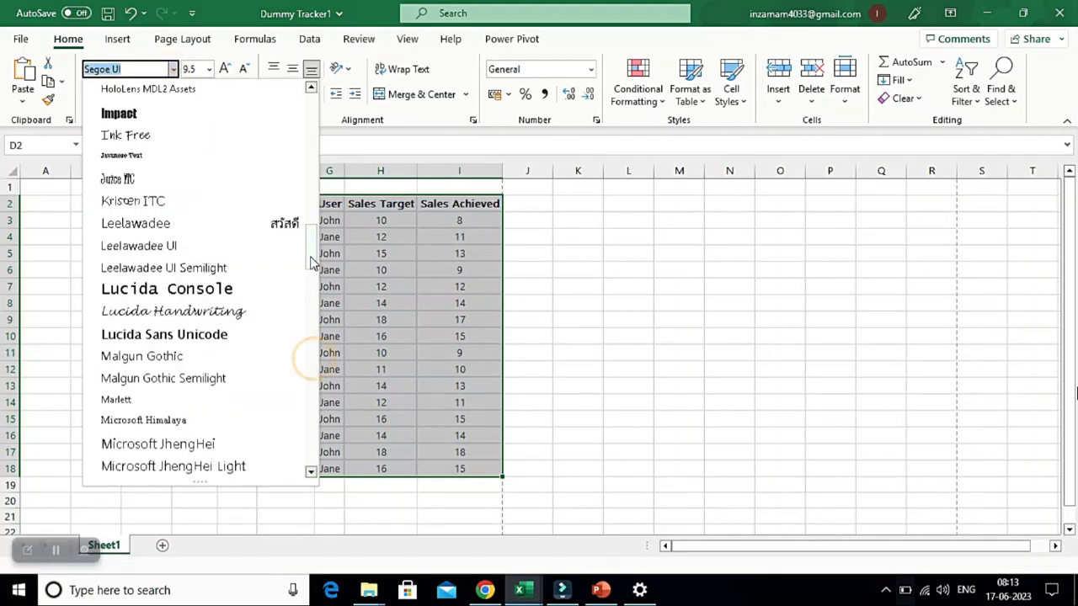
pyautogui.moveTo(310, 256); pyautogui.dragTo(297, 150)
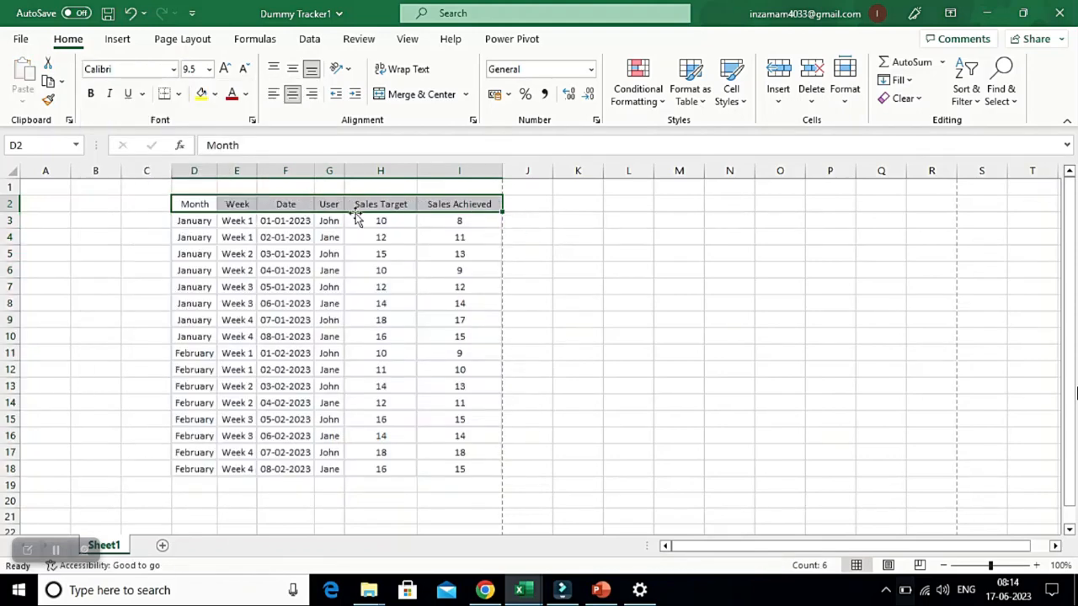
# Make the header row D2:I2 bold, italic and underlined
pyautogui.hotkey('ctrl', 'b')
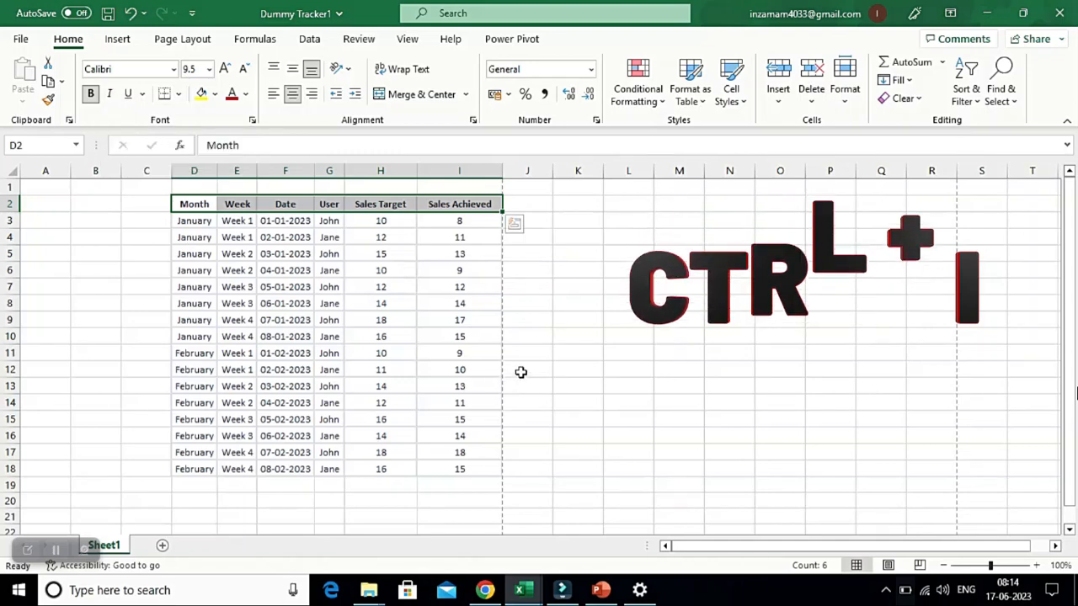
pyautogui.hotkey('ctrl', 'i')
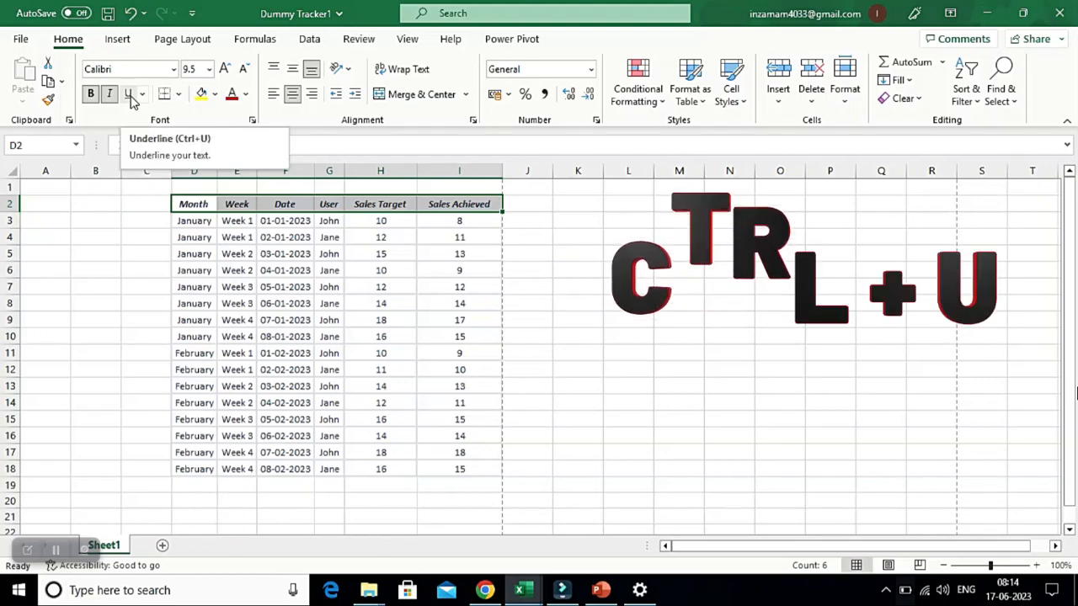
pyautogui.hotkey('ctrl', 'u')
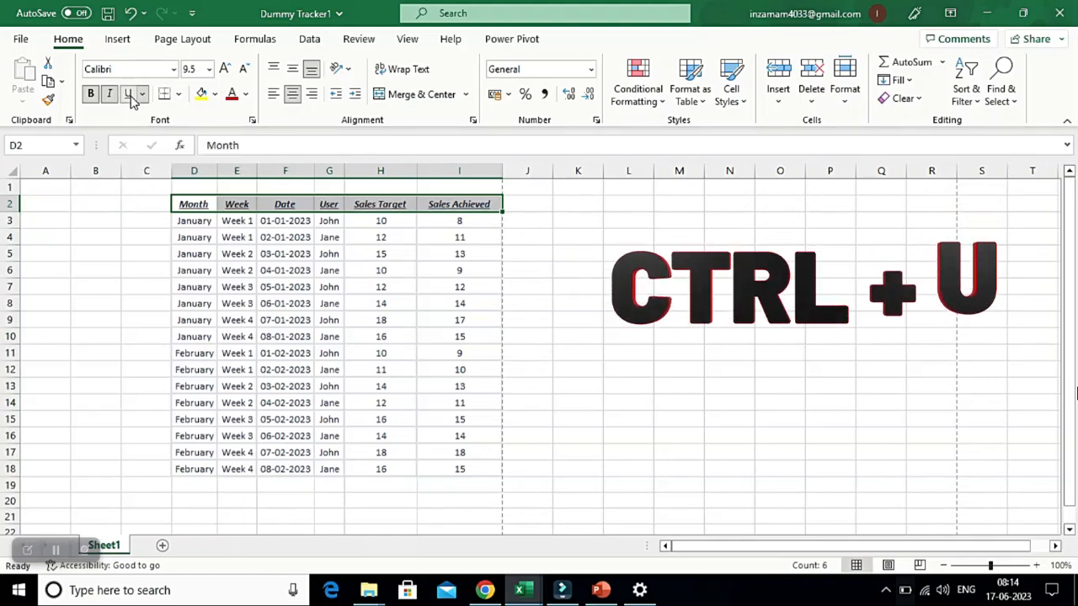
# Remove the underline and italic formatting from the header row D2:I2
pyautogui.click(130, 96)
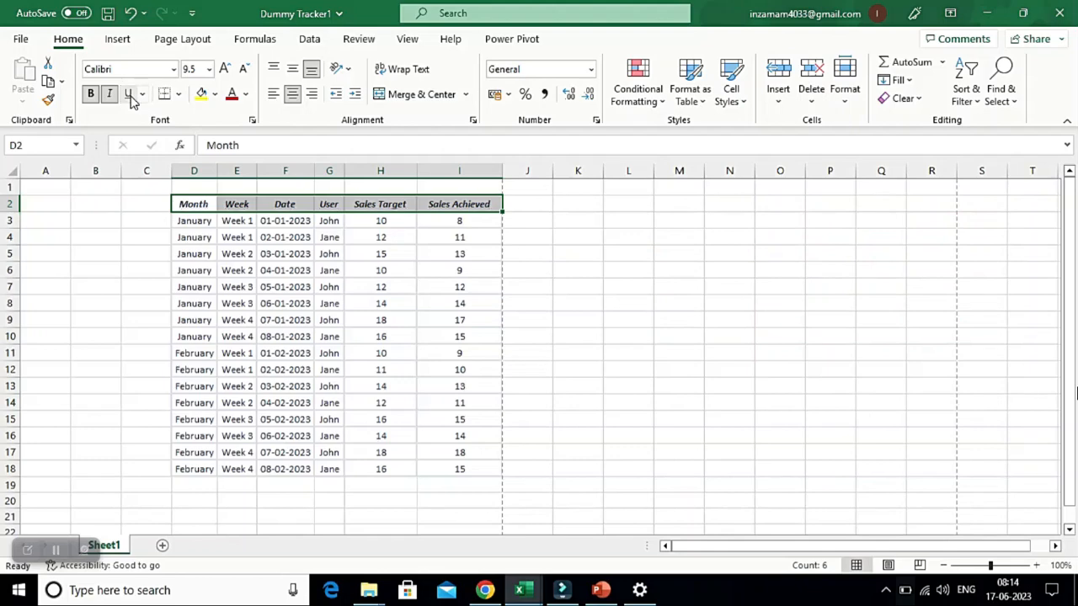
pyautogui.hotkey('ctrl', 'i')
# Apply all borders to every cell of the sales table D2:I18
pyautogui.hotkey('ctrl', 'a')
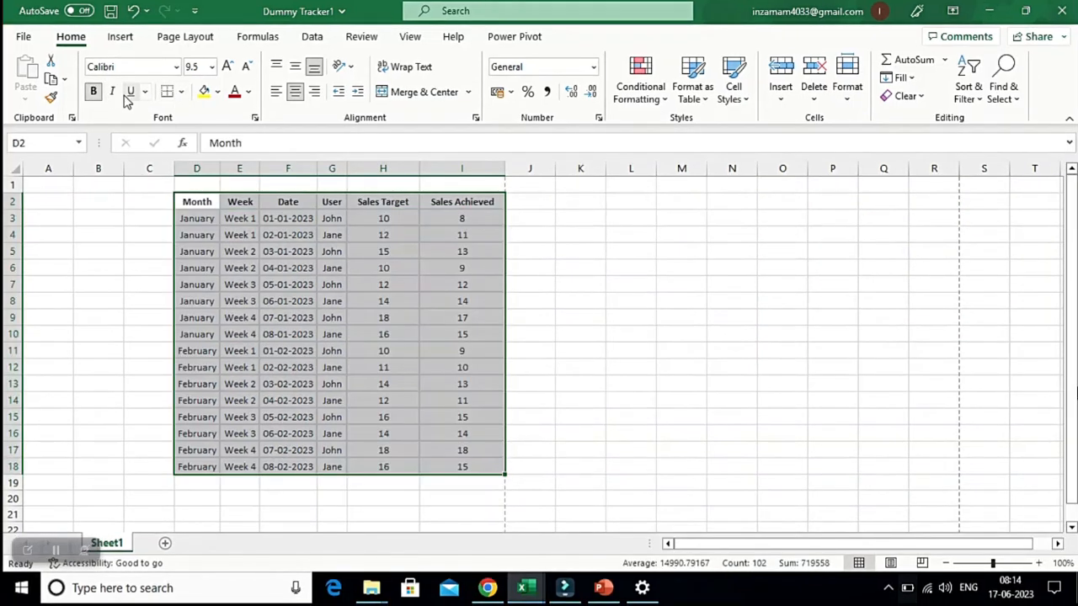
pyautogui.click(181, 92)
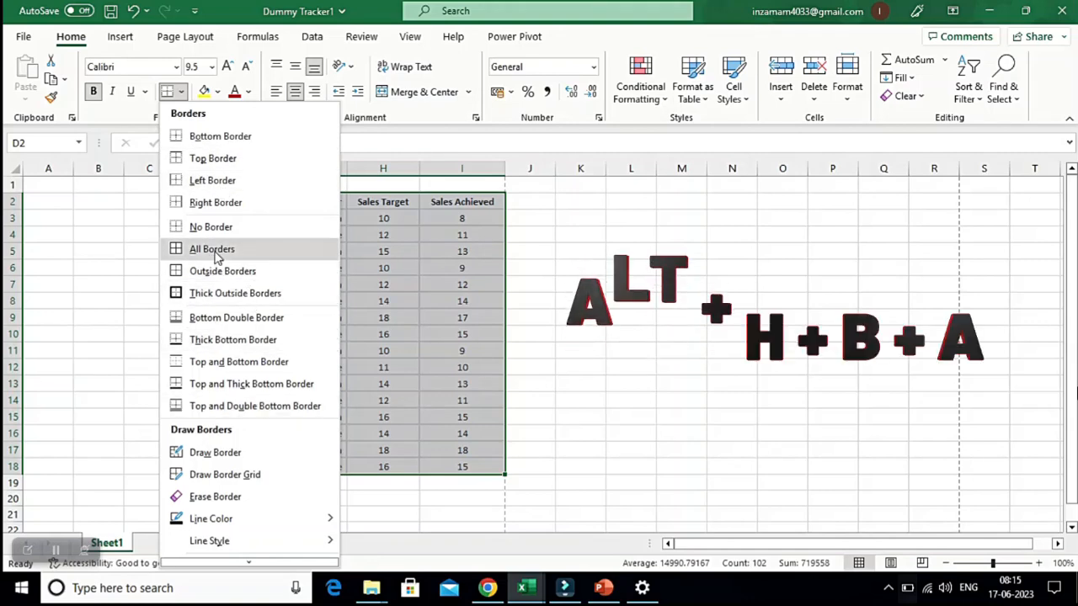
pyautogui.press('a')
pyautogui.click(580, 311)
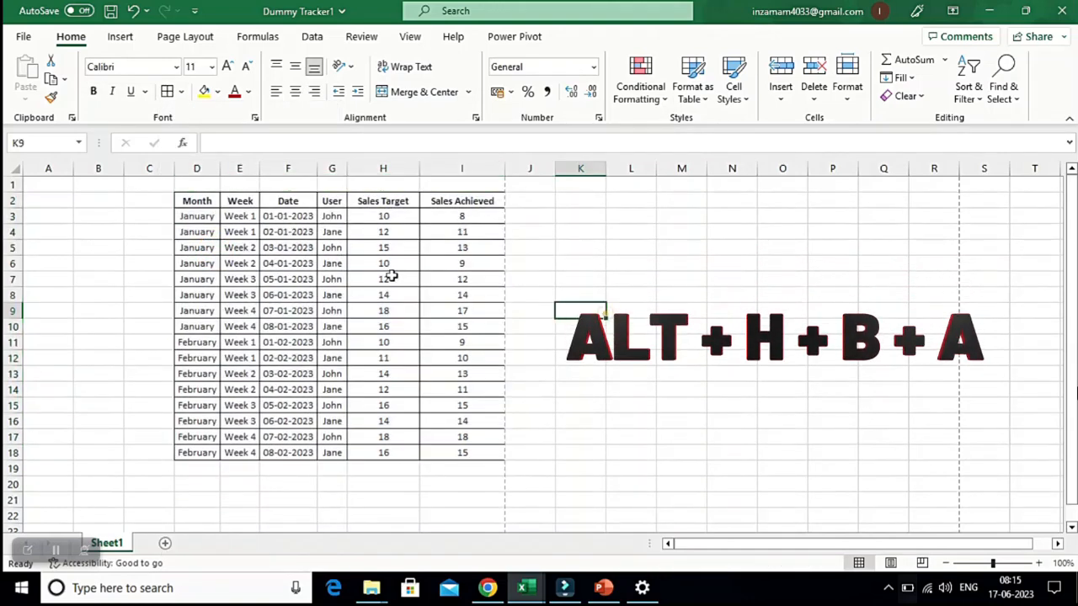
pyautogui.moveTo(196, 202); pyautogui.dragTo(462, 452)
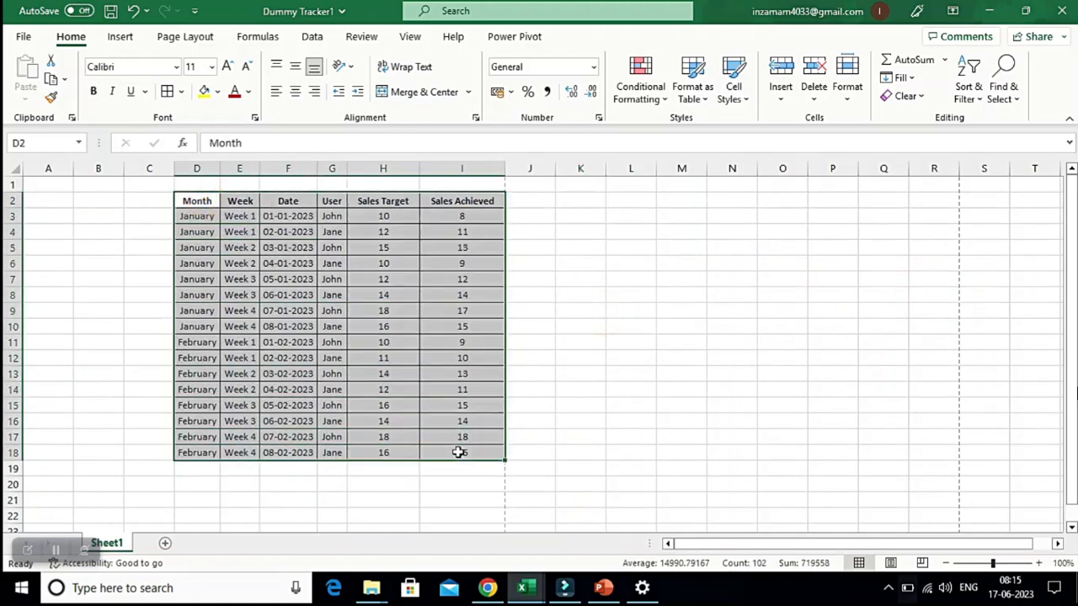
# Fill the header row D2:I2 with gold and change that fill to a light blue
pyautogui.click(192, 203)
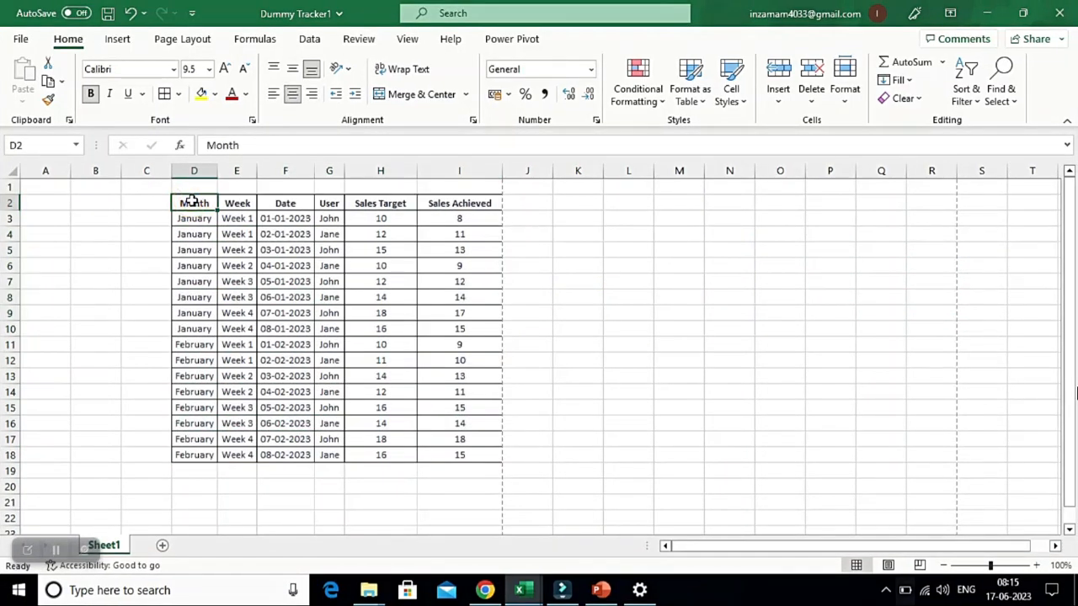
pyautogui.moveTo(192, 202); pyautogui.dragTo(446, 204)
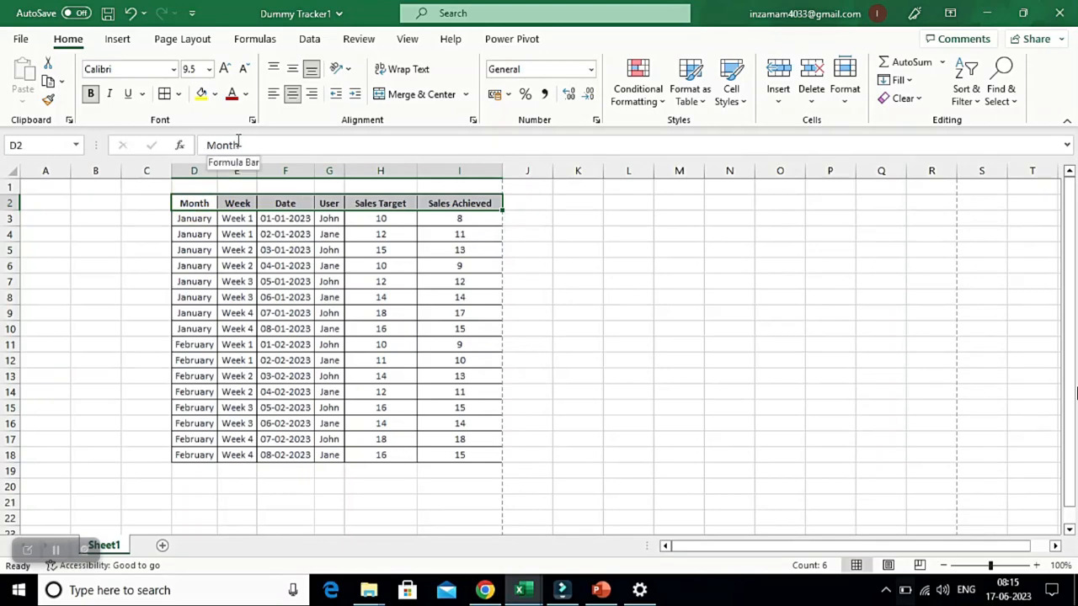
pyautogui.click(216, 95)
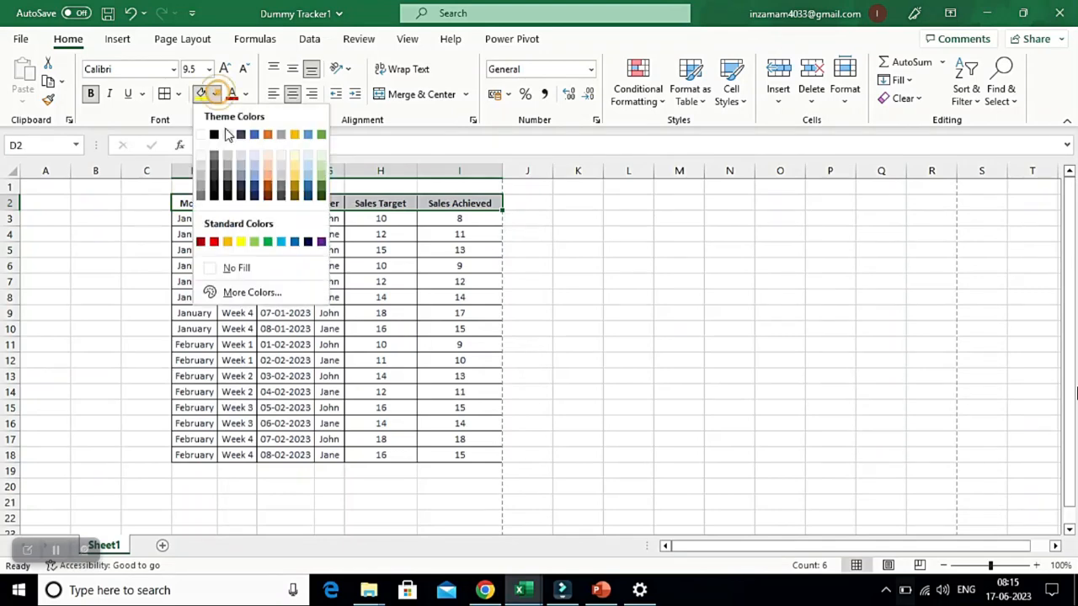
pyautogui.click(293, 135)
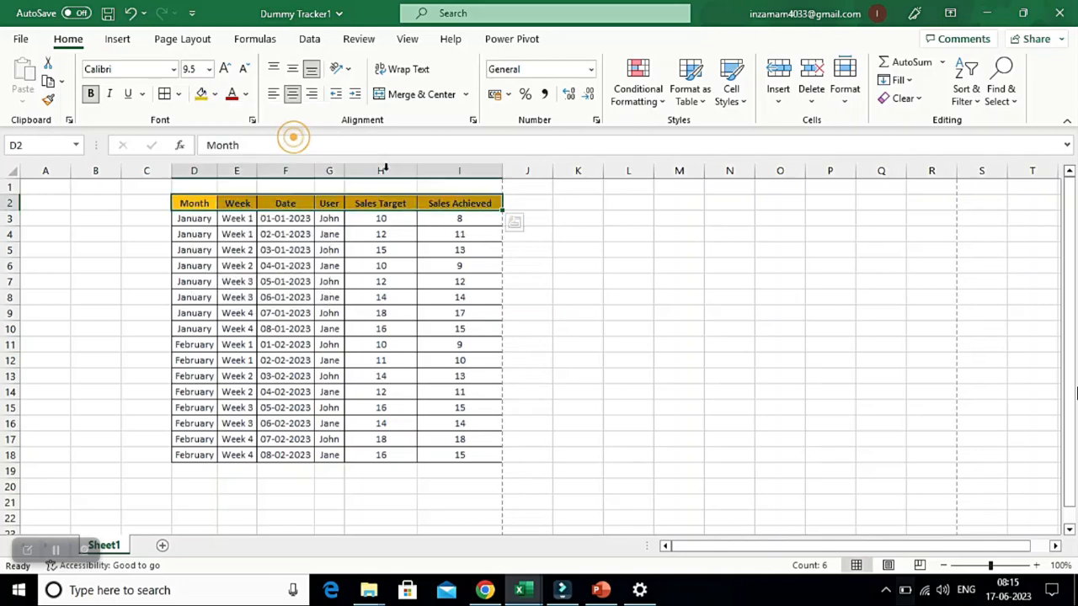
pyautogui.click(214, 95)
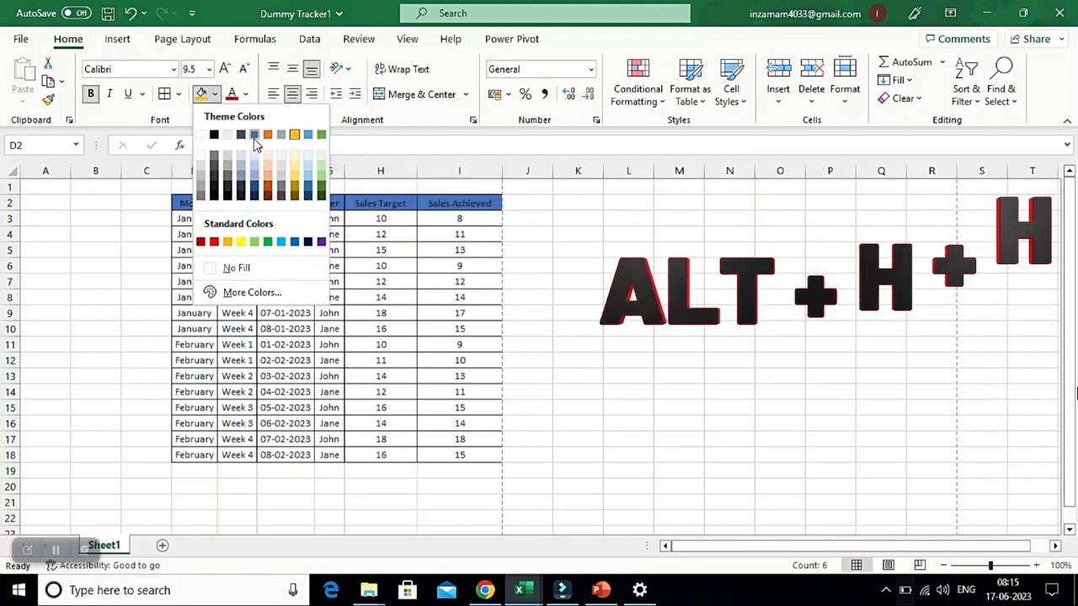
pyautogui.click(237, 267)
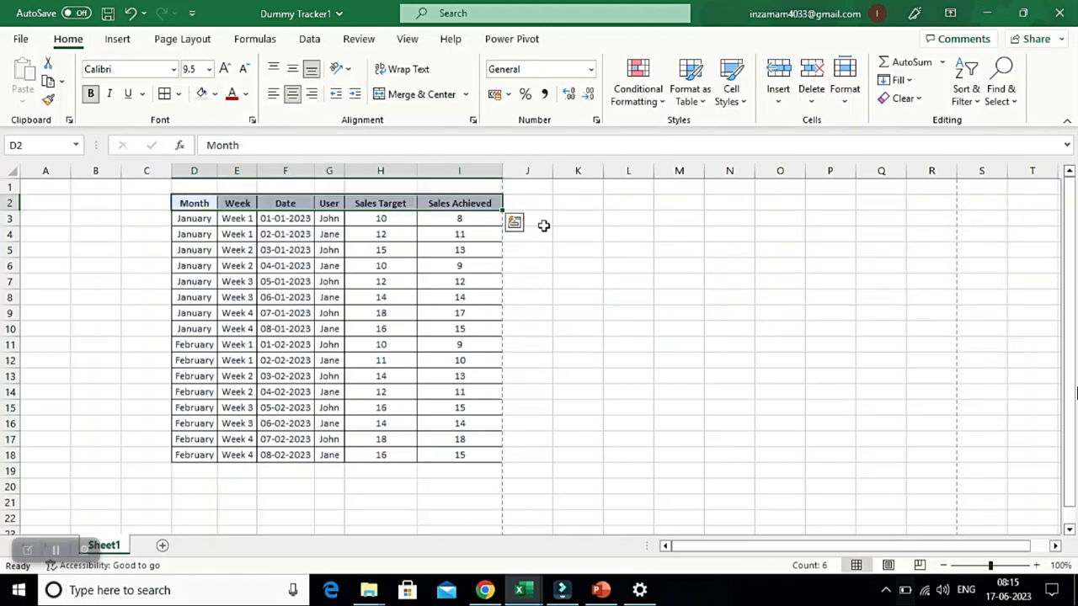
# Set the header row D2:I2 to a red font color with a light gold fill
pyautogui.hotkey('ctrl', 'shift', 'Down')
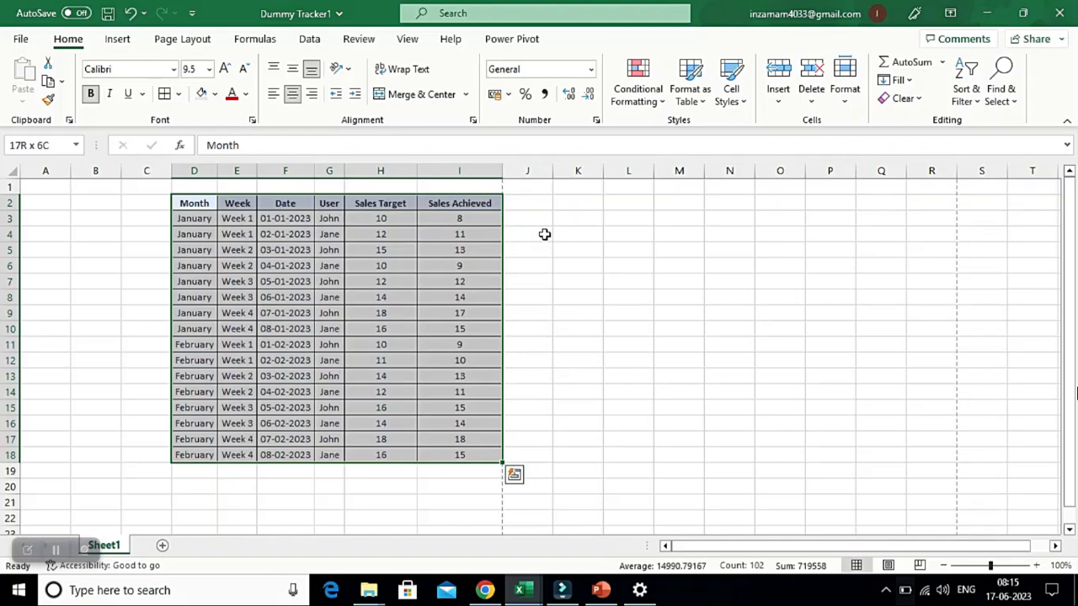
pyautogui.click(193, 203)
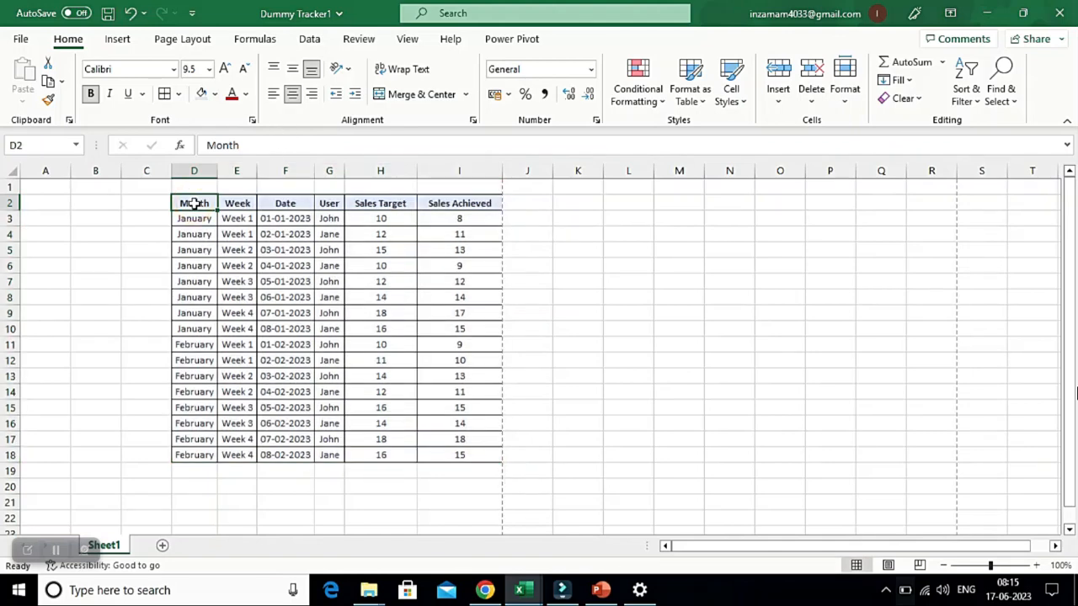
pyautogui.moveTo(194, 204); pyautogui.dragTo(443, 206)
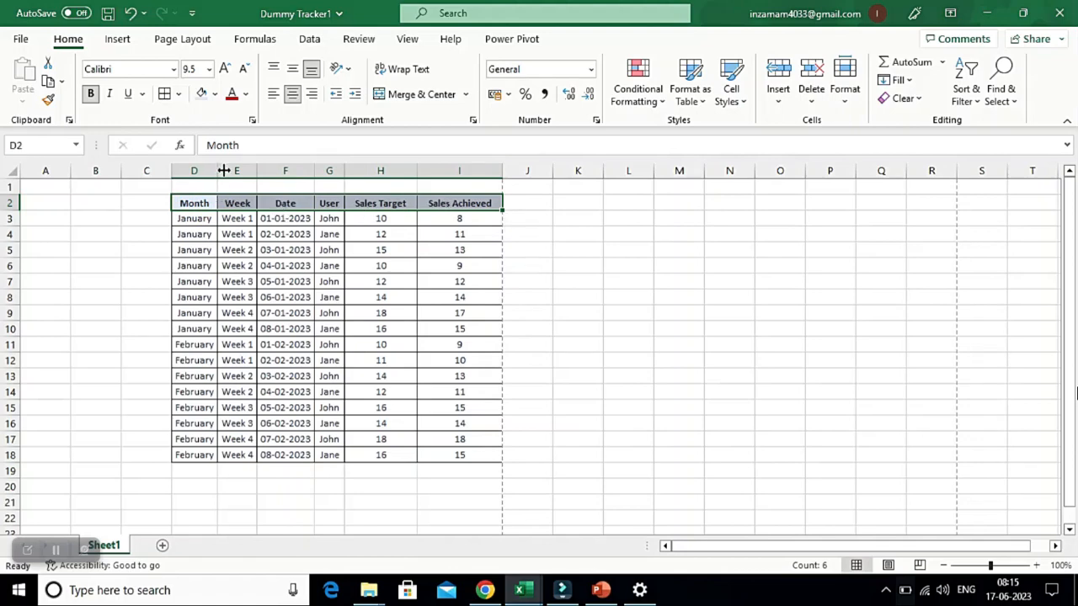
pyautogui.click(246, 95)
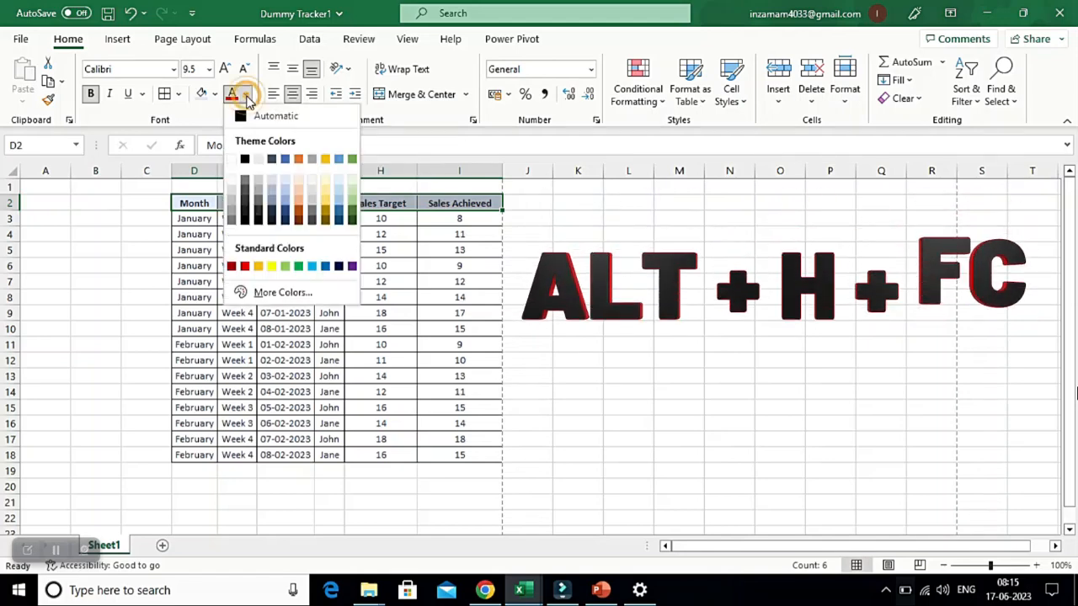
pyautogui.click(245, 266)
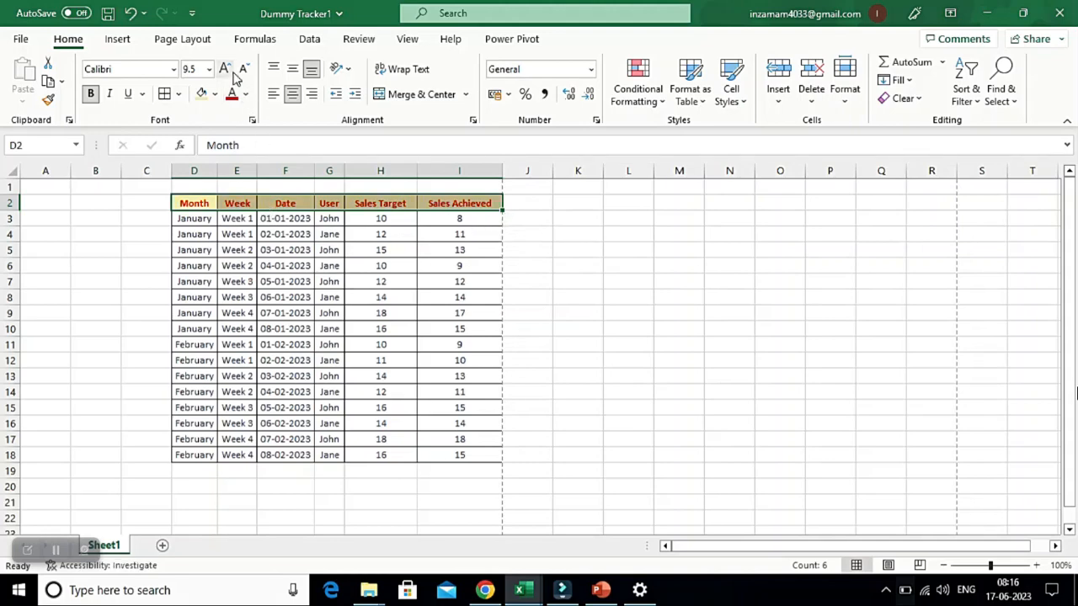
# Increase the header row's font size to 12 and reduce it to 10
pyautogui.click(226, 69)
pyautogui.click(225, 69)
pyautogui.click(225, 69)
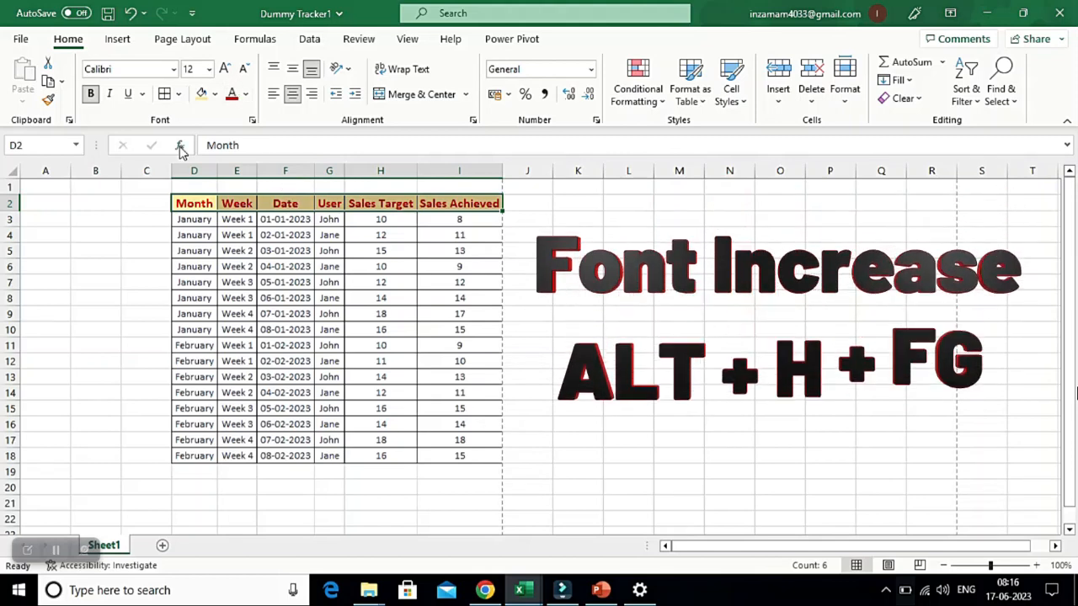
pyautogui.click(244, 70)
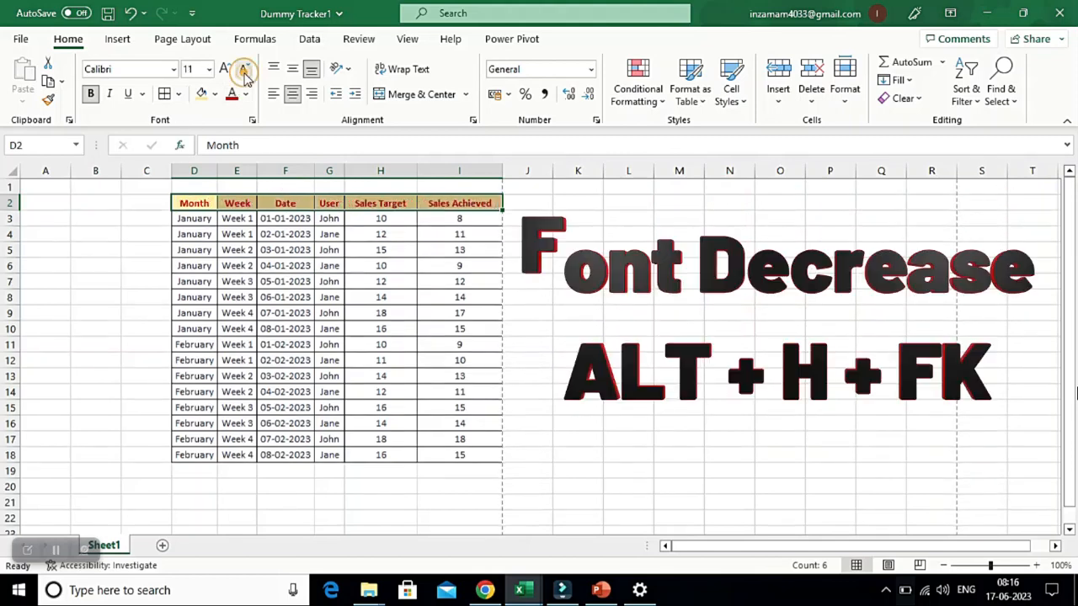
pyautogui.click(244, 71)
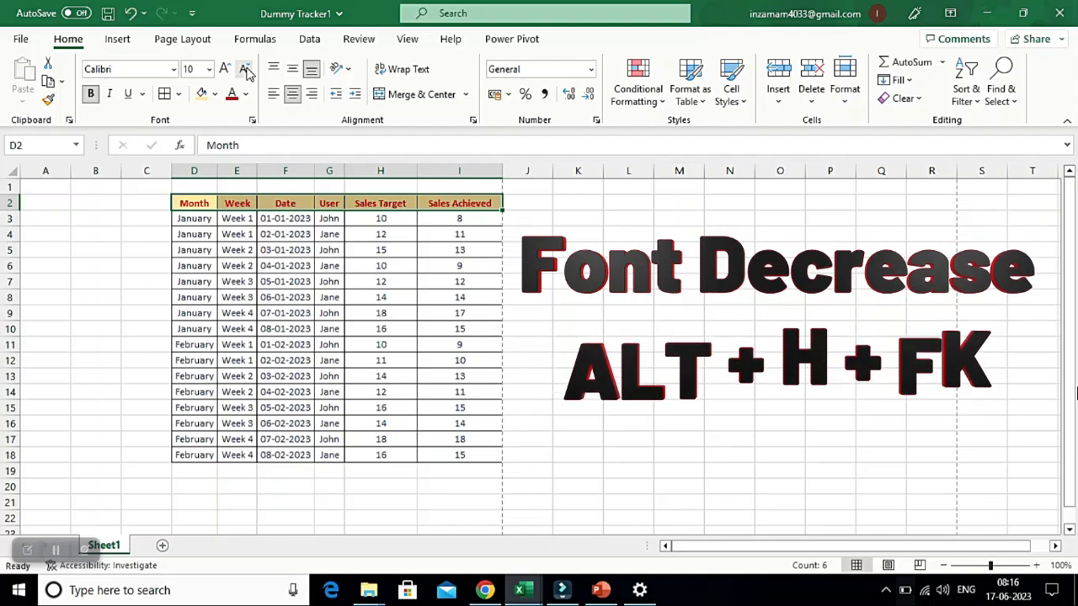
# Right-align the Month cells D2:D18 and change them to left alignment
pyautogui.moveTo(193, 203); pyautogui.dragTo(194, 451)
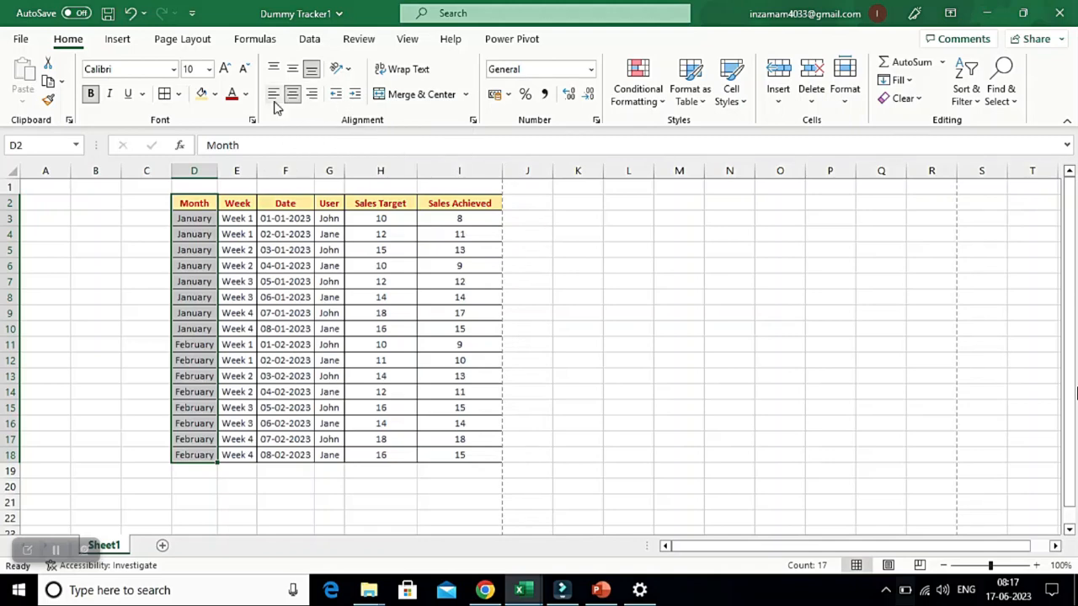
pyautogui.click(312, 93)
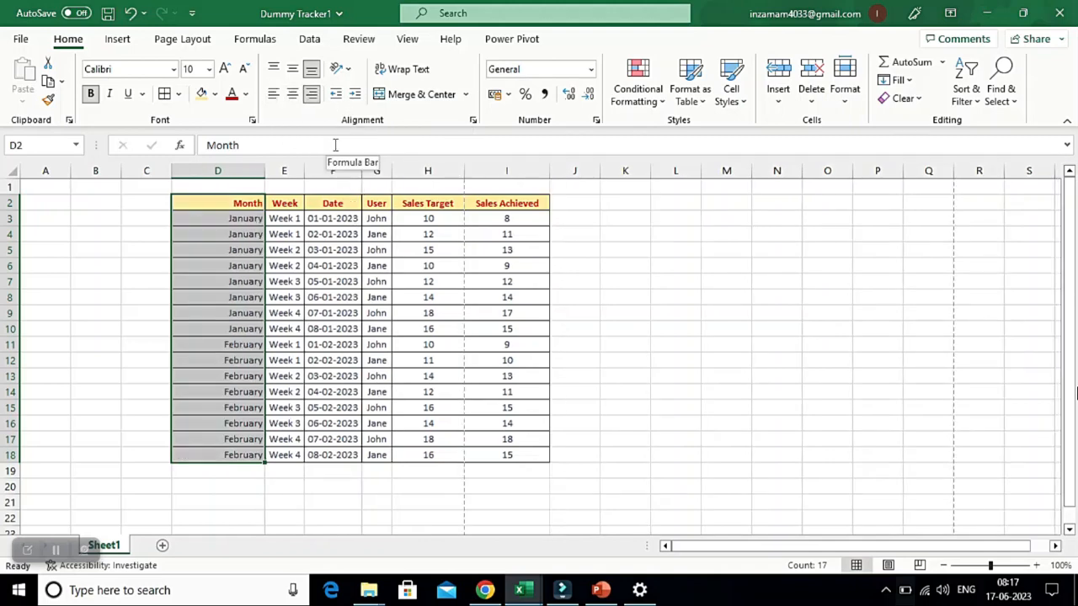
pyautogui.press('alt')
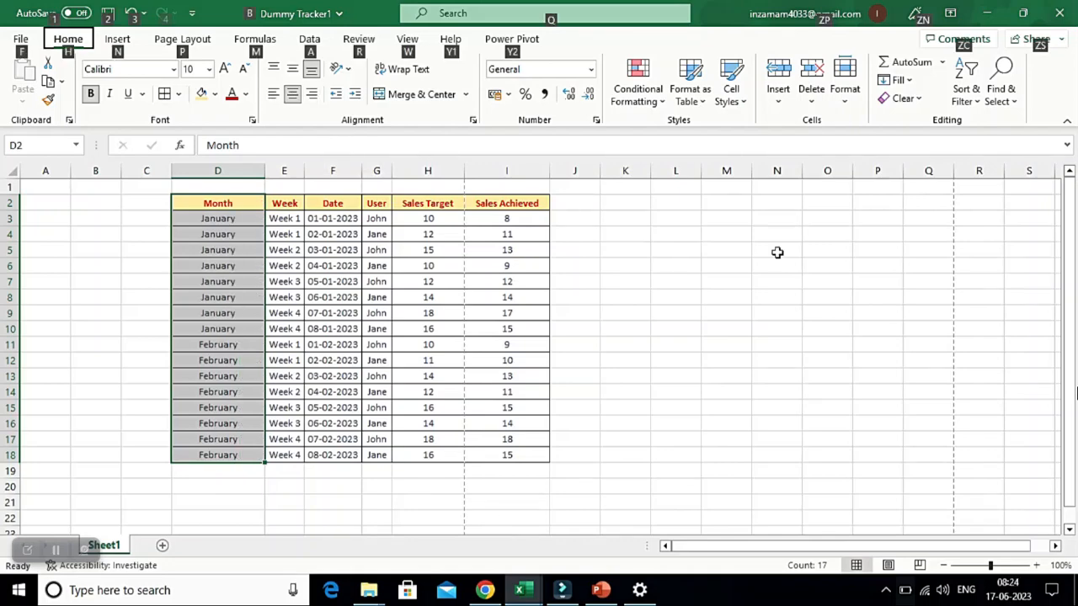
pyautogui.press('h')
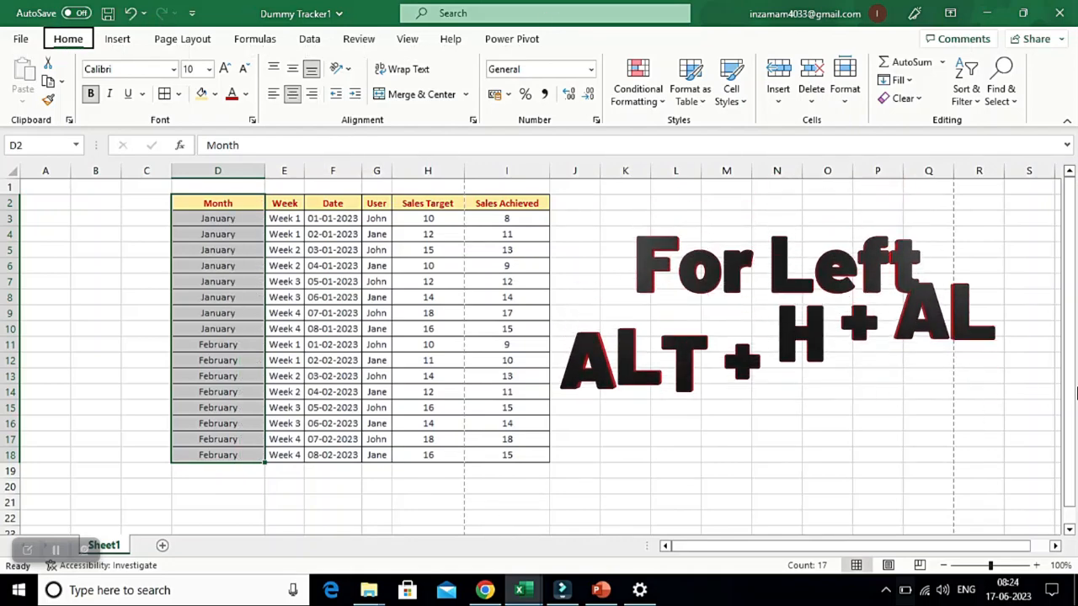
pyautogui.press('a')
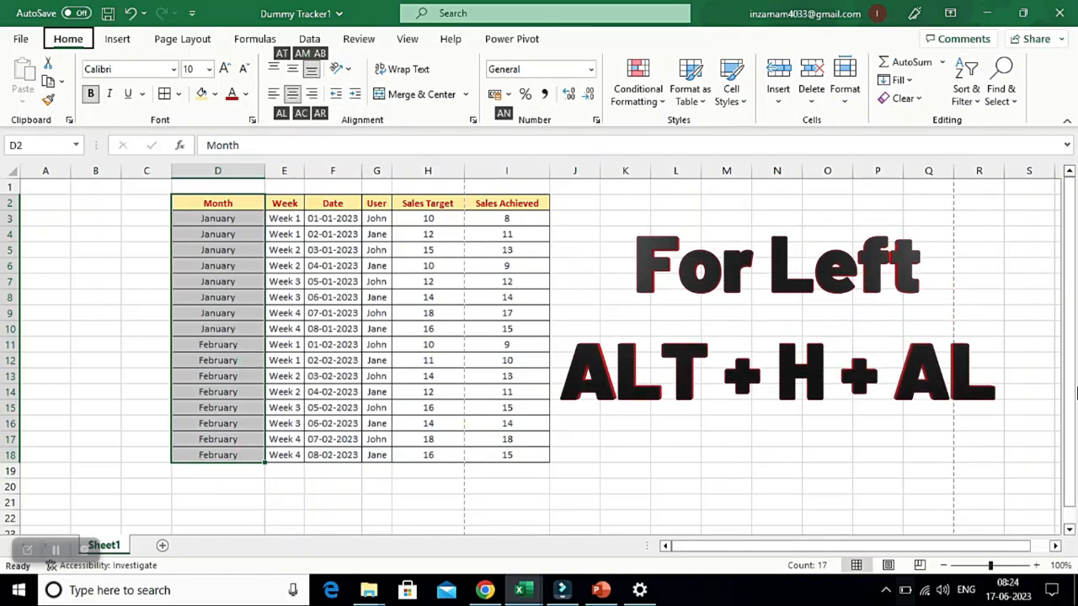
pyautogui.press('l')
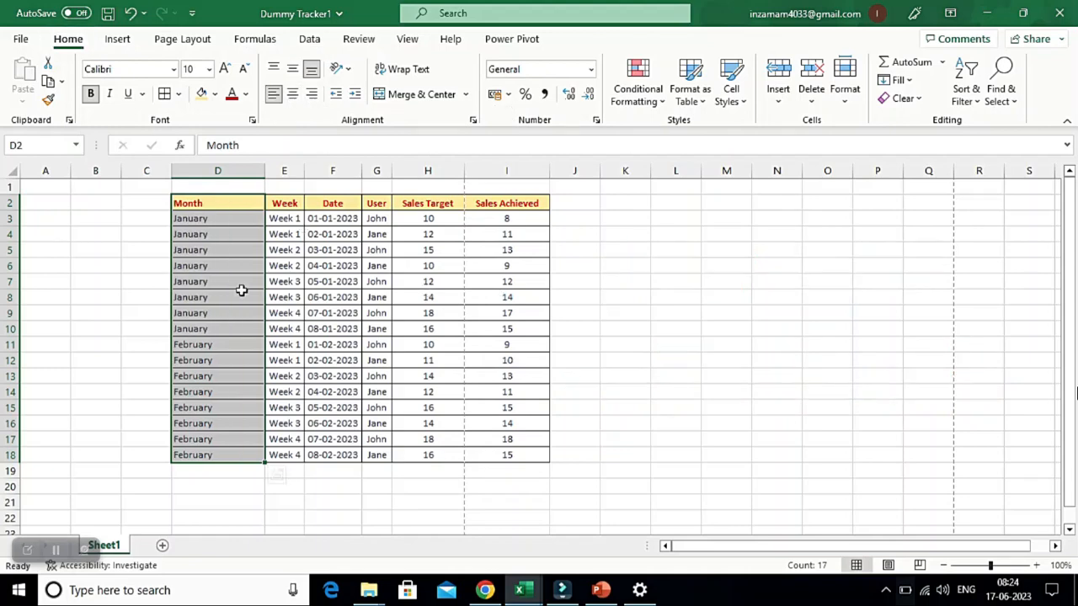
# Center the Month cells D2:D18 horizontally
pyautogui.hotkey('alt', 'h')
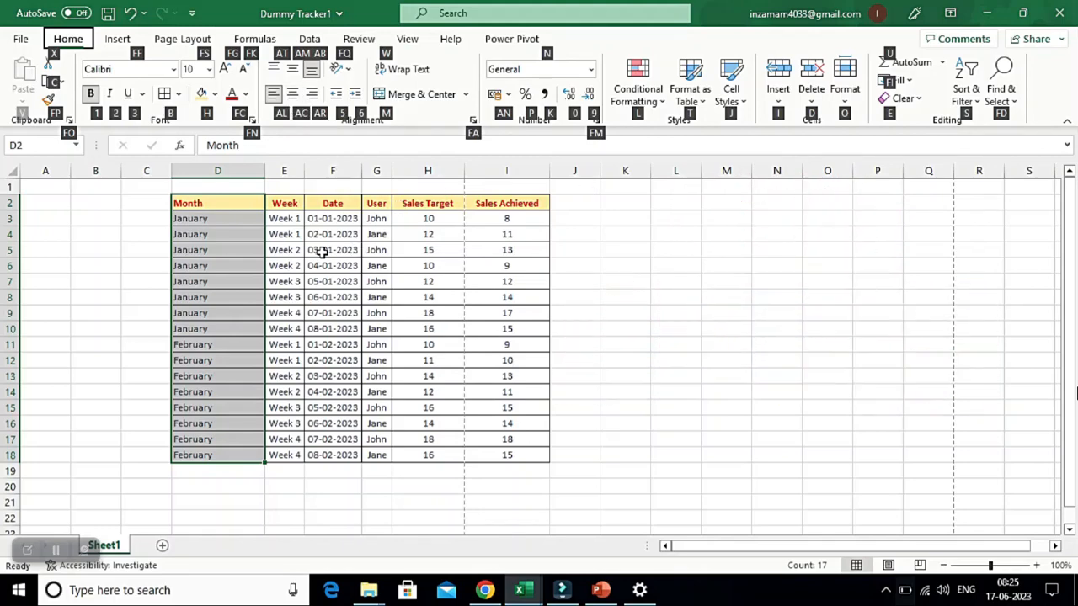
pyautogui.press('a')
pyautogui.press('c')
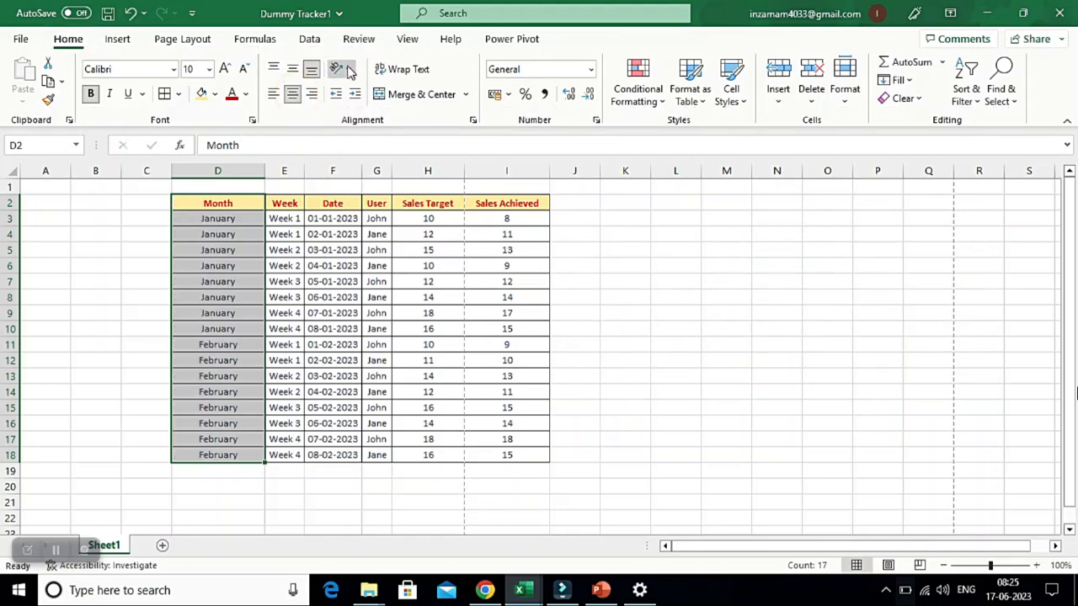
# Angle the text of the Month cells D2:D18 counterclockwise and switch it to clockwise
pyautogui.click(346, 67)
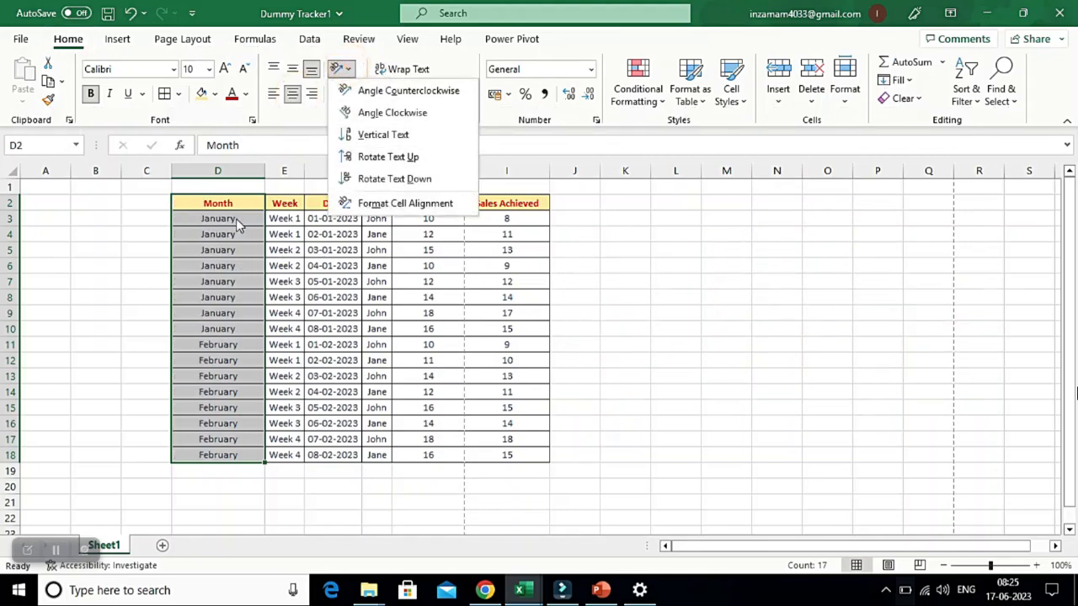
pyautogui.click(403, 93)
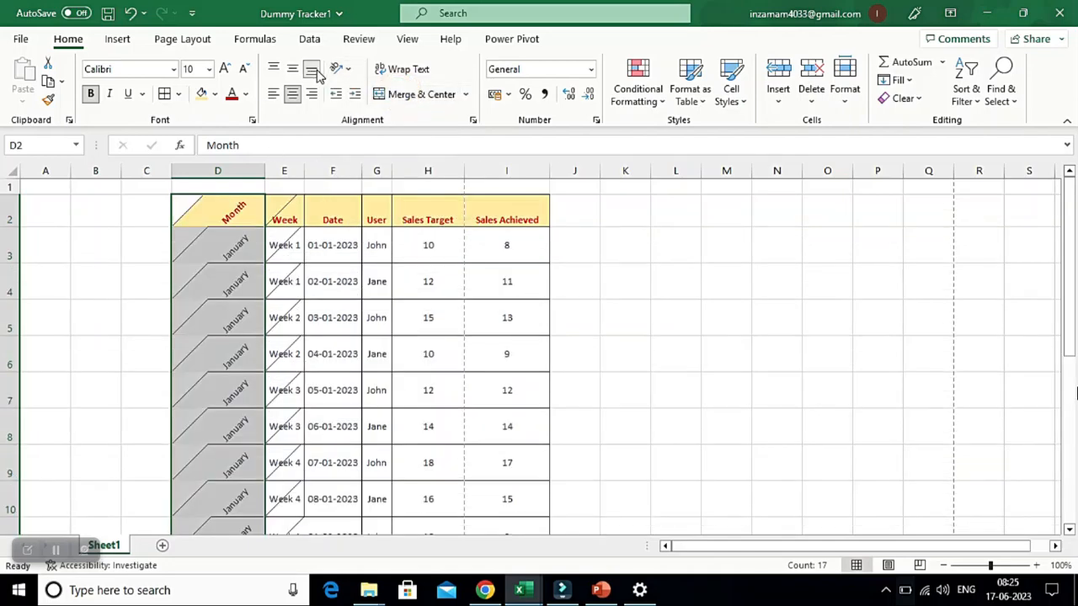
pyautogui.click(339, 68)
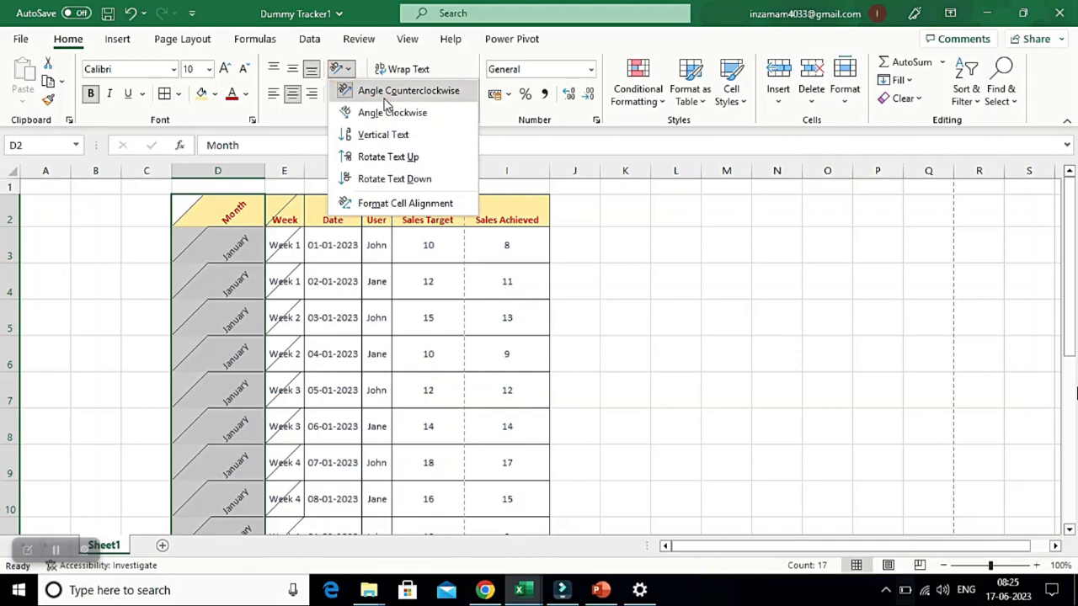
pyautogui.click(349, 114)
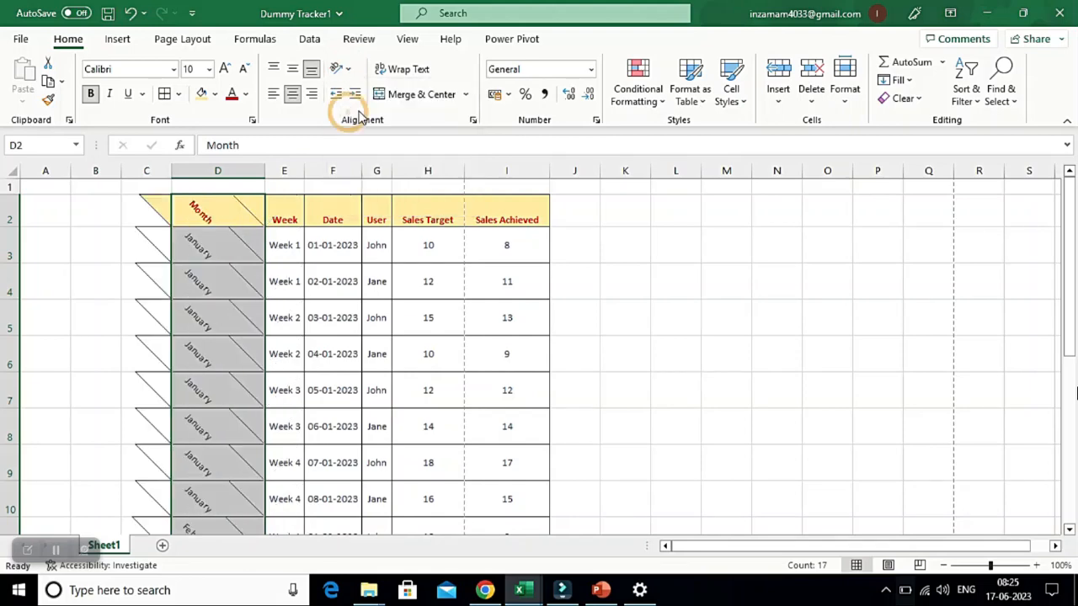
# Try the Vertical Text, Rotate Text Up and Rotate Text Down orientations on the Month cells D2:D18
pyautogui.click(341, 68)
pyautogui.click(383, 137)
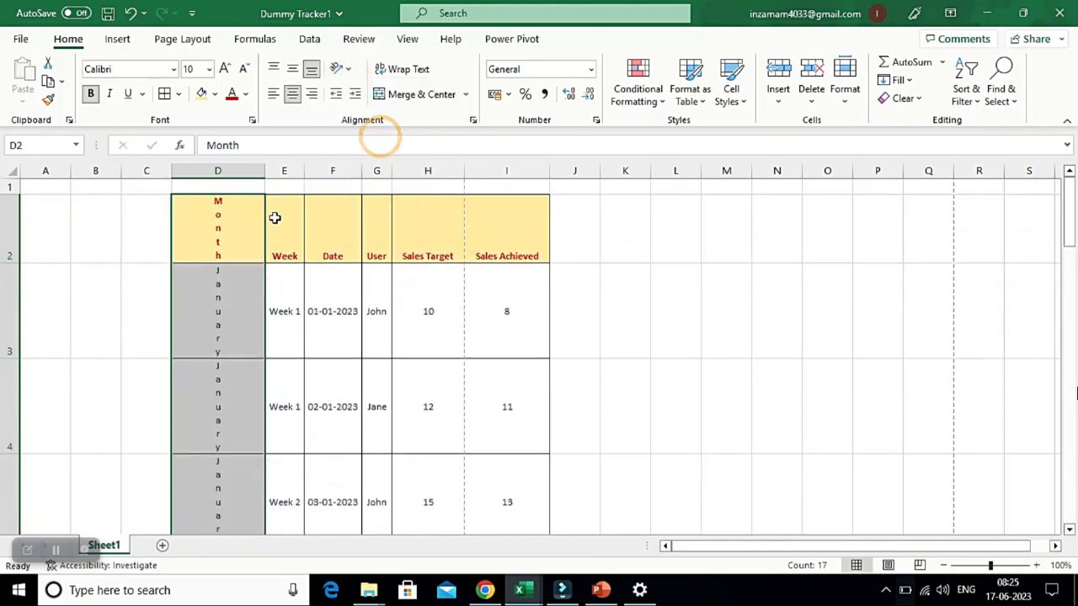
pyautogui.click(347, 74)
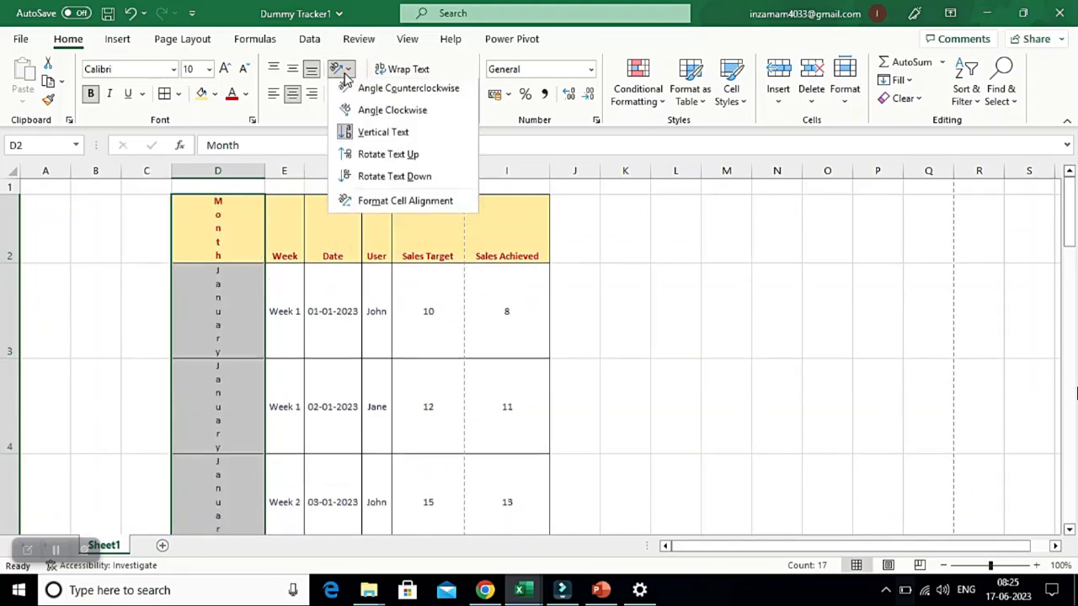
pyautogui.click(377, 159)
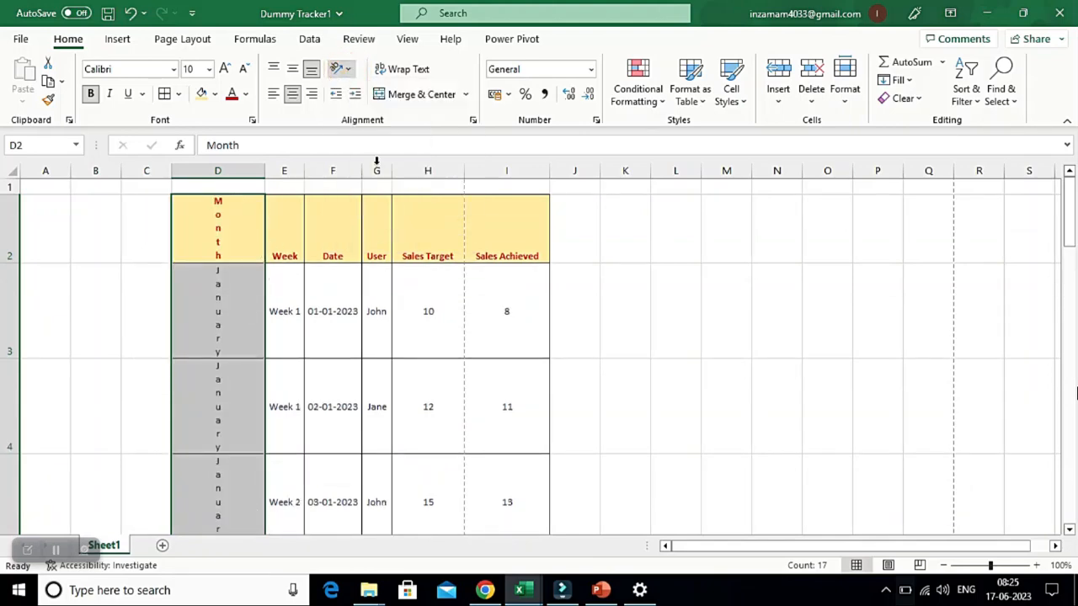
pyautogui.click(341, 68)
pyautogui.click(376, 178)
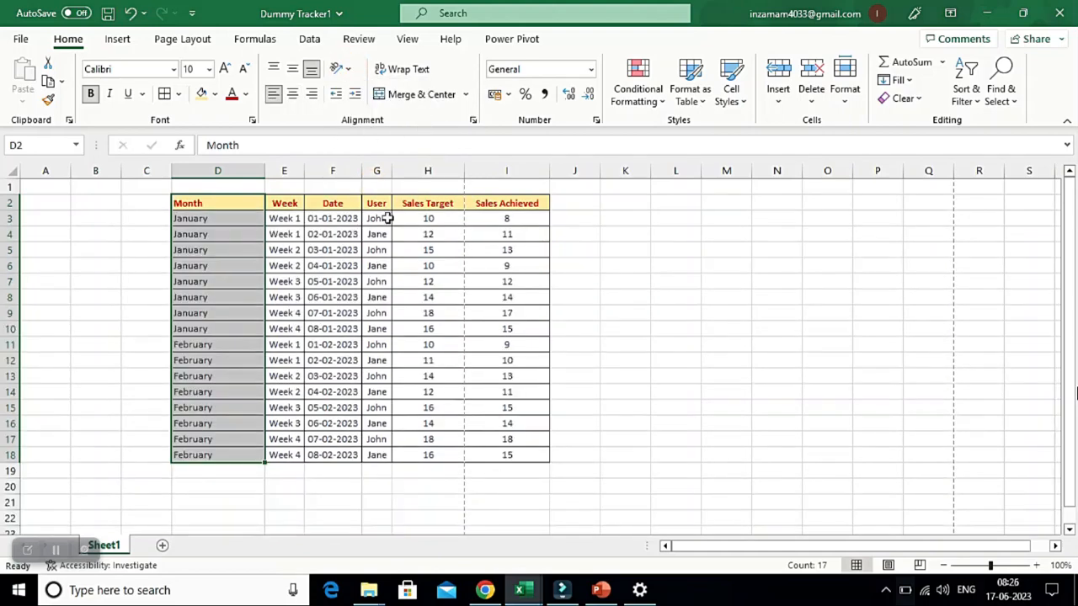
# Narrow column D to less than the width of its month names
pyautogui.moveTo(266, 169); pyautogui.dragTo(207, 173)
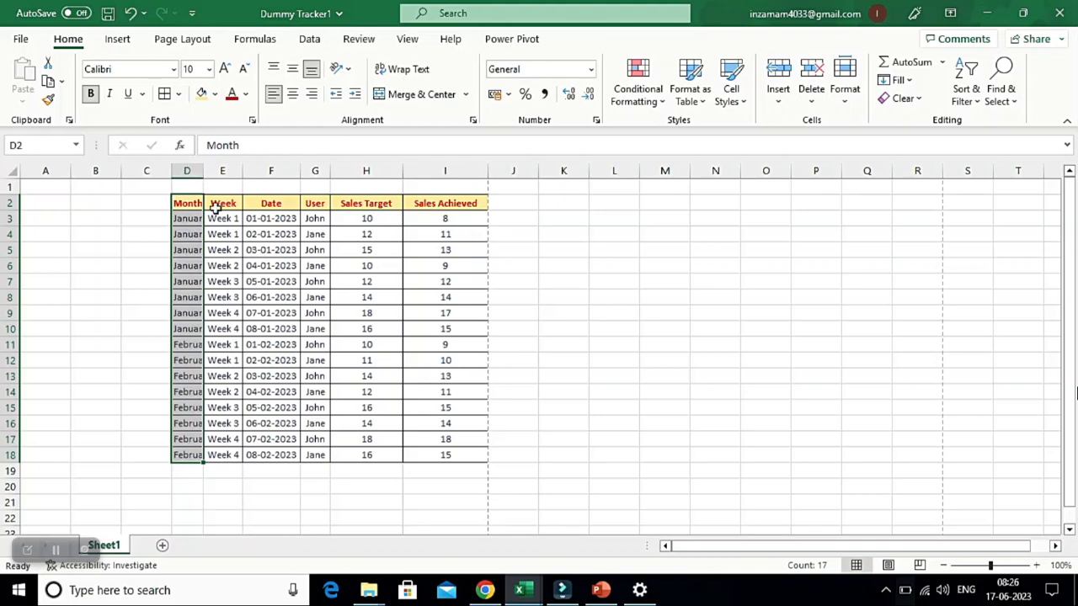
# Turn on text wrapping for the Month cells D2:D18 and turn it back off
pyautogui.click(403, 73)
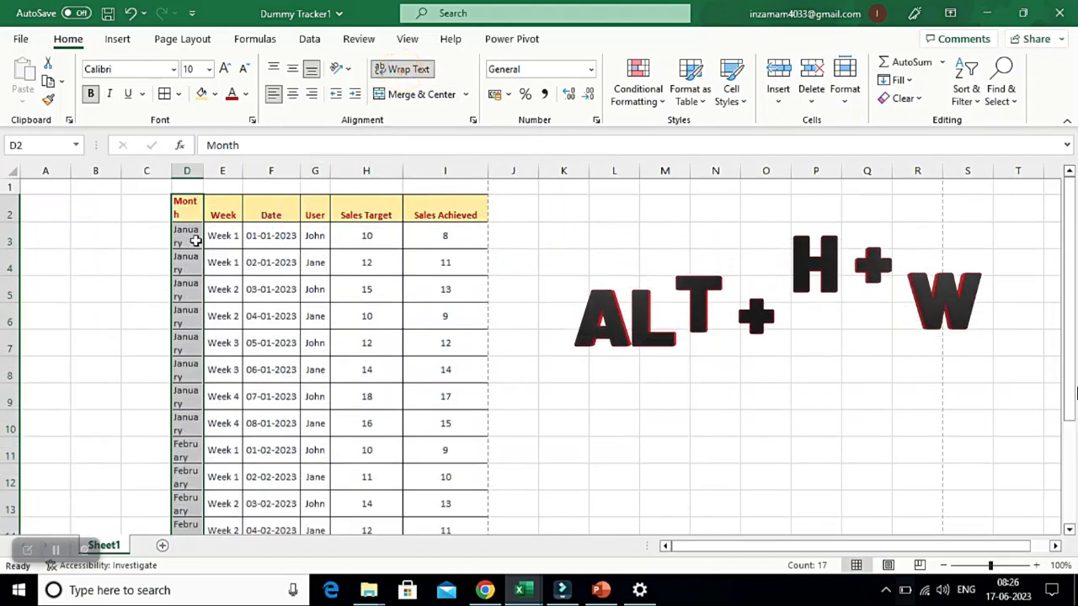
pyautogui.click(403, 71)
# Merge and center the first January cell with the empty cell beside it (C3:D3), and unmerge them
pyautogui.moveTo(192, 217); pyautogui.dragTo(163, 211)
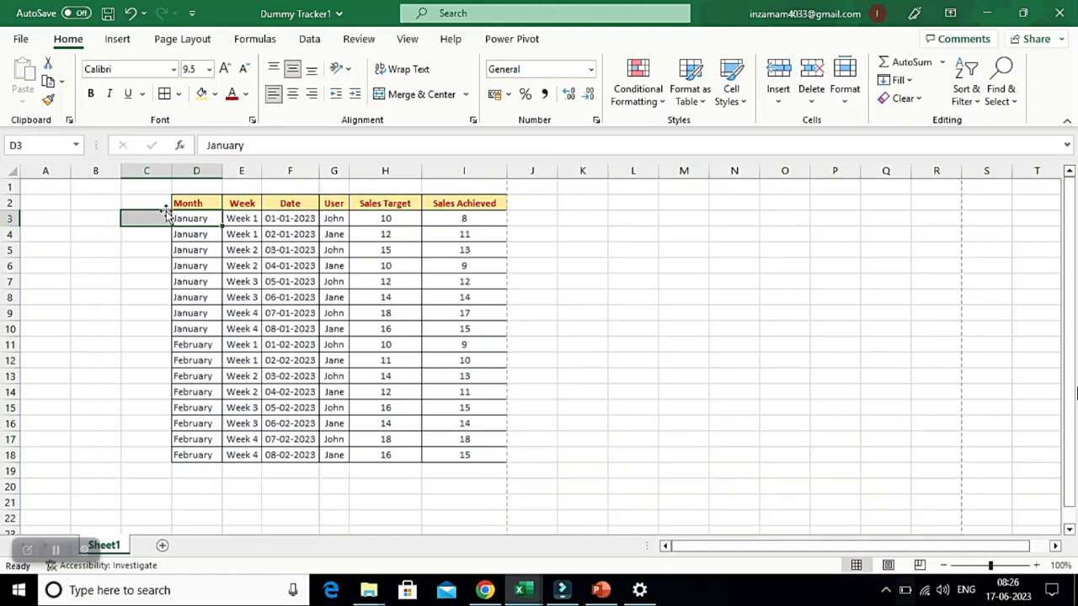
pyautogui.click(403, 96)
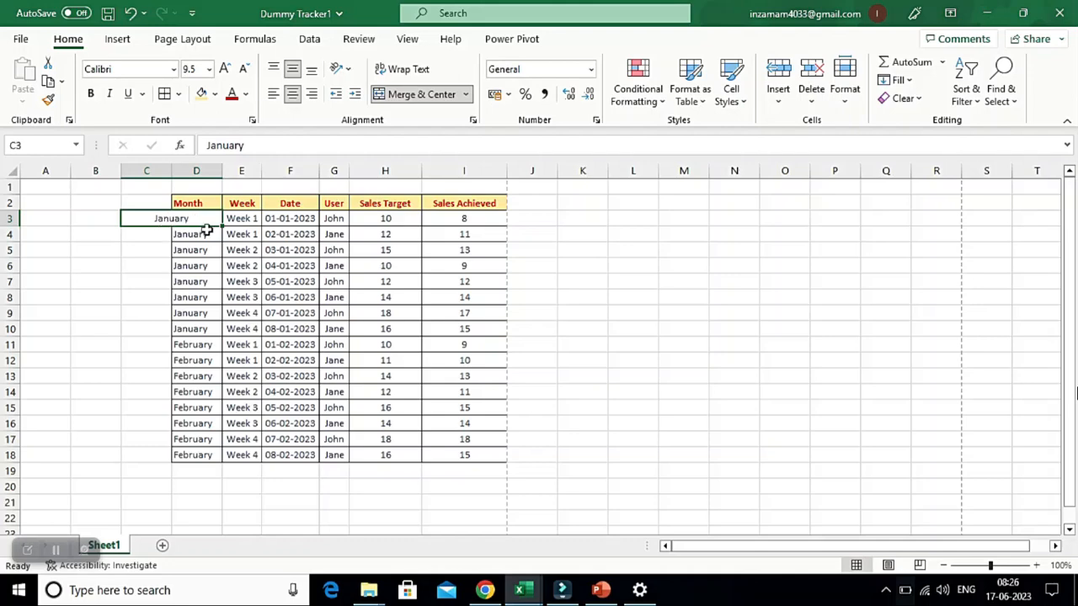
pyautogui.click(428, 95)
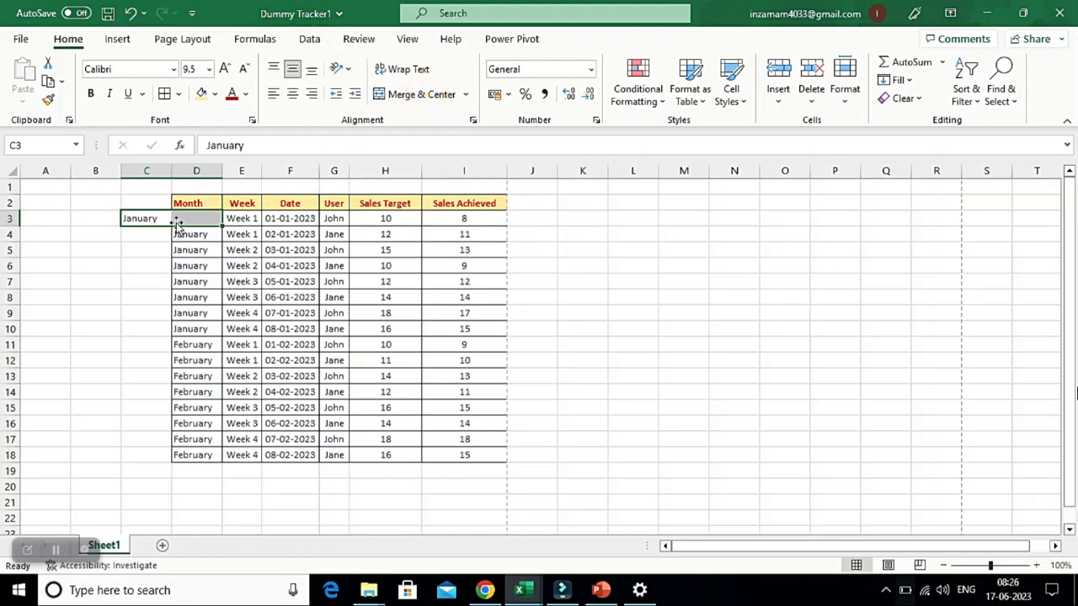
# Look through the number formats for date cell F3 and the conditional formatting options for the Month cells
pyautogui.click(286, 218)
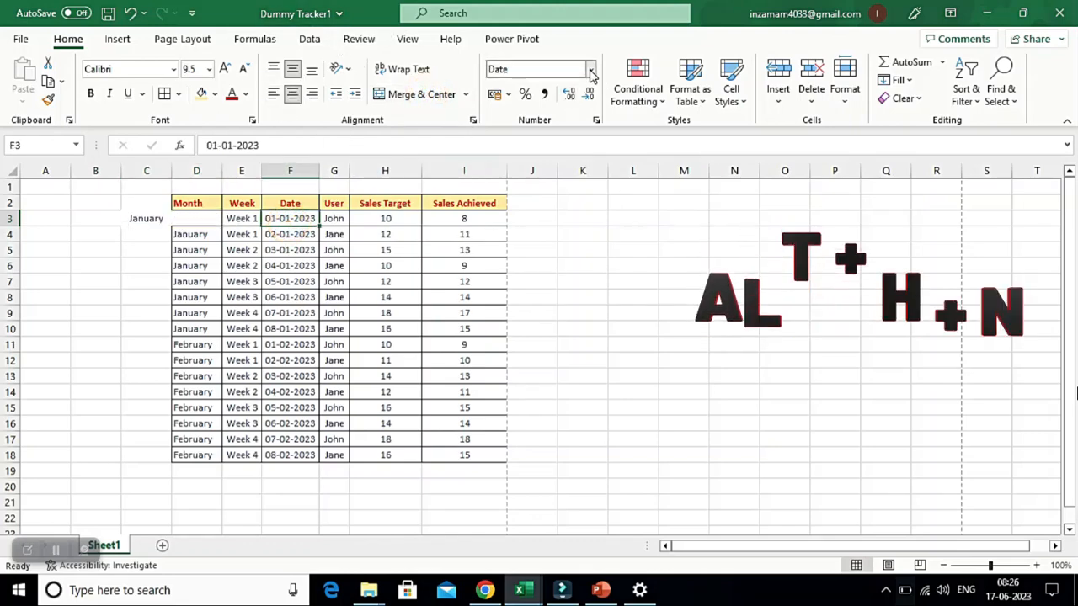
pyautogui.hotkey('alt', 'h')
pyautogui.press('n')
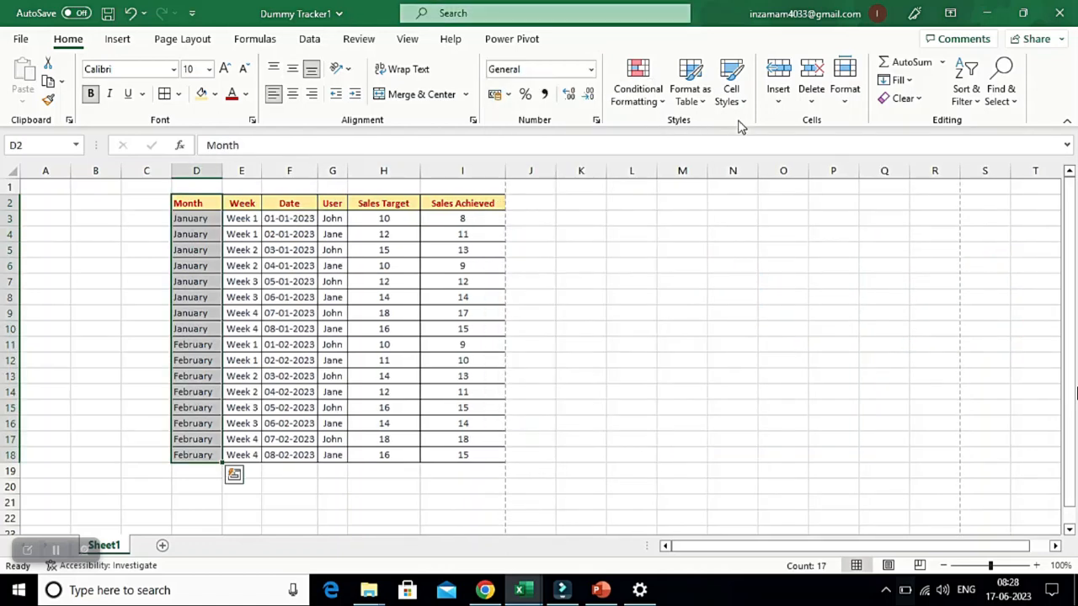
pyautogui.click(644, 97)
pyautogui.moveTo(736, 139)
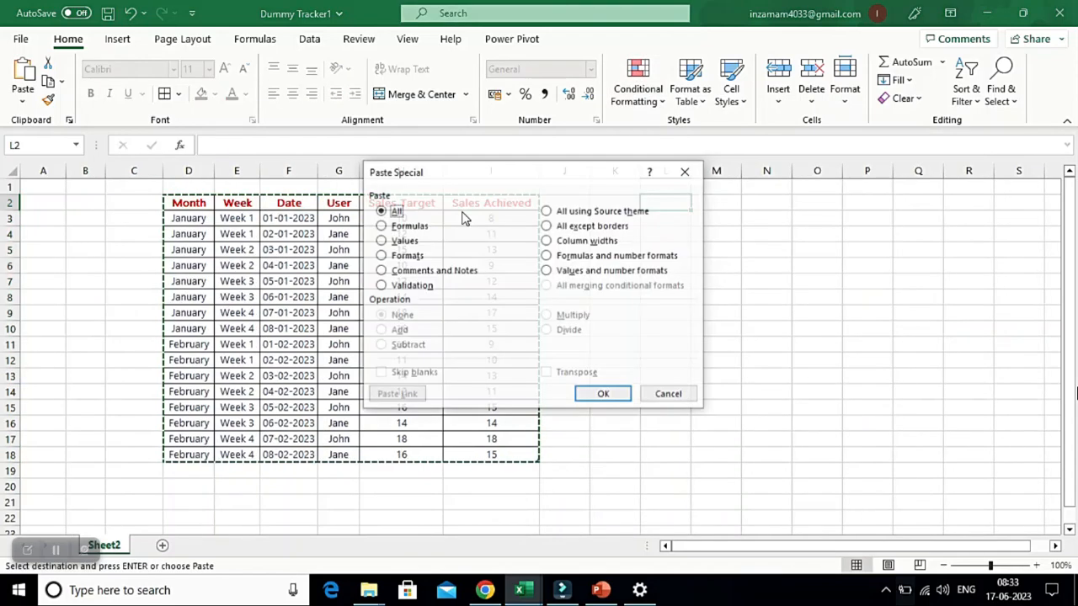
# Paste only the values of the copied sales table at cell L2 of Sheet2
pyautogui.press('v')
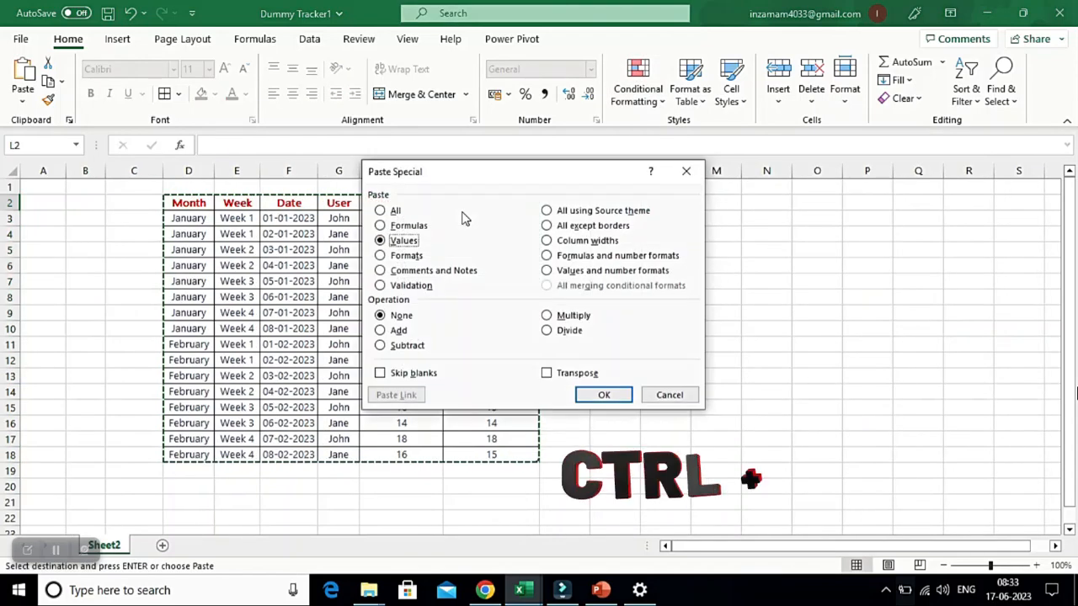
pyautogui.click(602, 395)
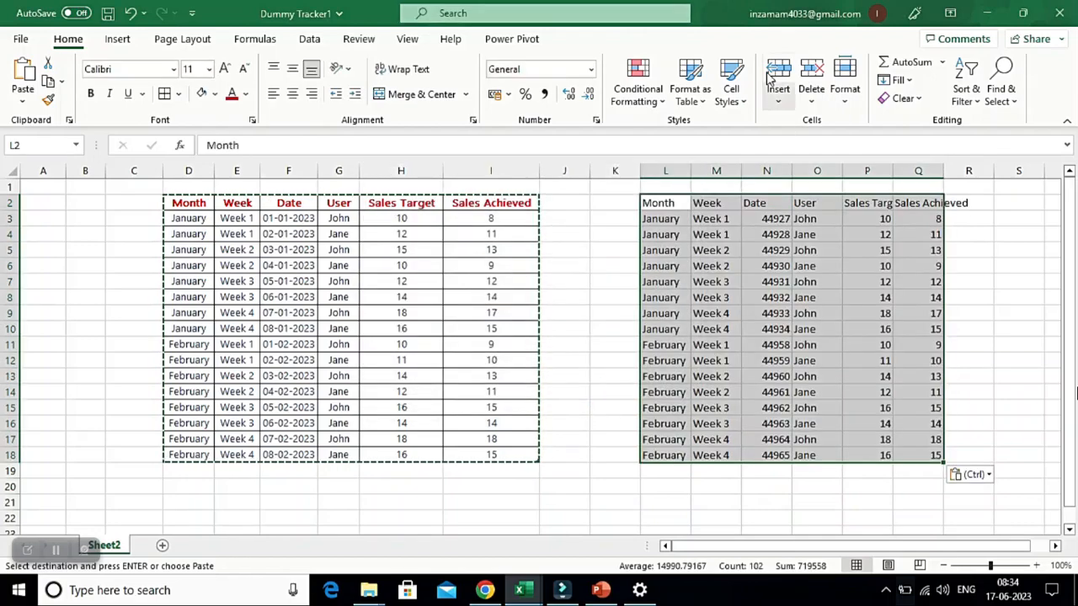
# Format the pasted range L2:Q18 as a table with a light style that has a solid blue header
pyautogui.click(691, 88)
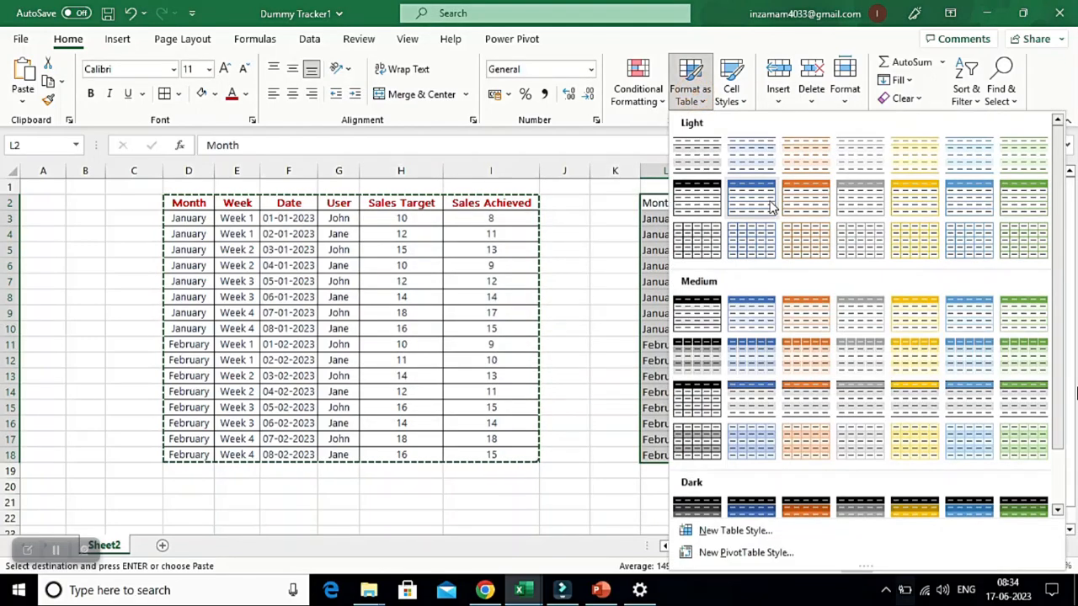
pyautogui.click(767, 196)
pyautogui.click(516, 321)
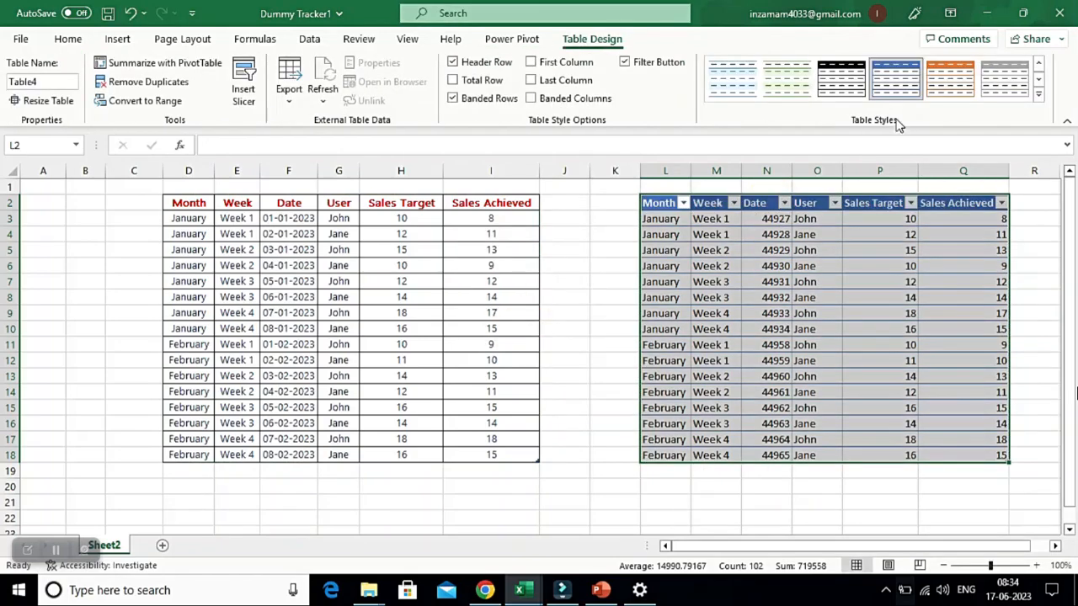
# Try several medium styles on the new table, including the blue-header style with gray banded rows
pyautogui.click(1039, 94)
pyautogui.click(779, 319)
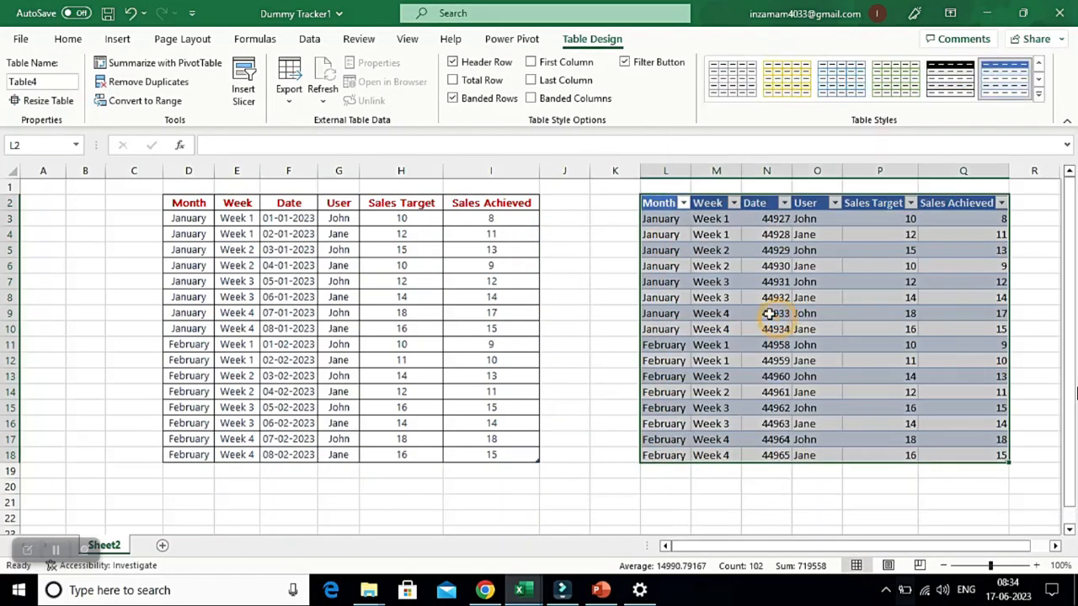
pyautogui.click(1039, 99)
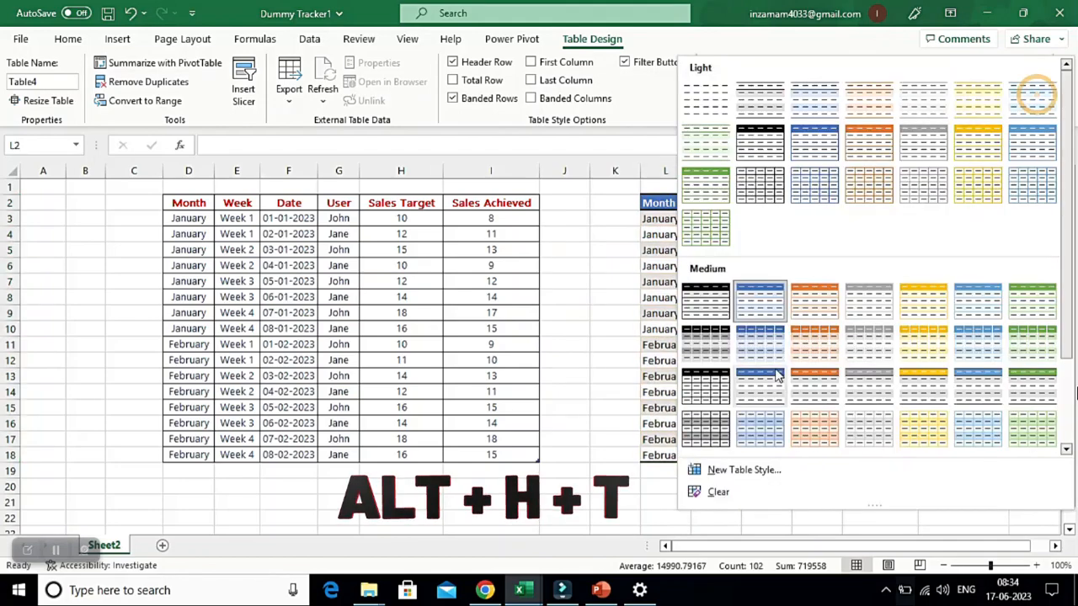
pyautogui.click(772, 371)
pyautogui.click(1039, 100)
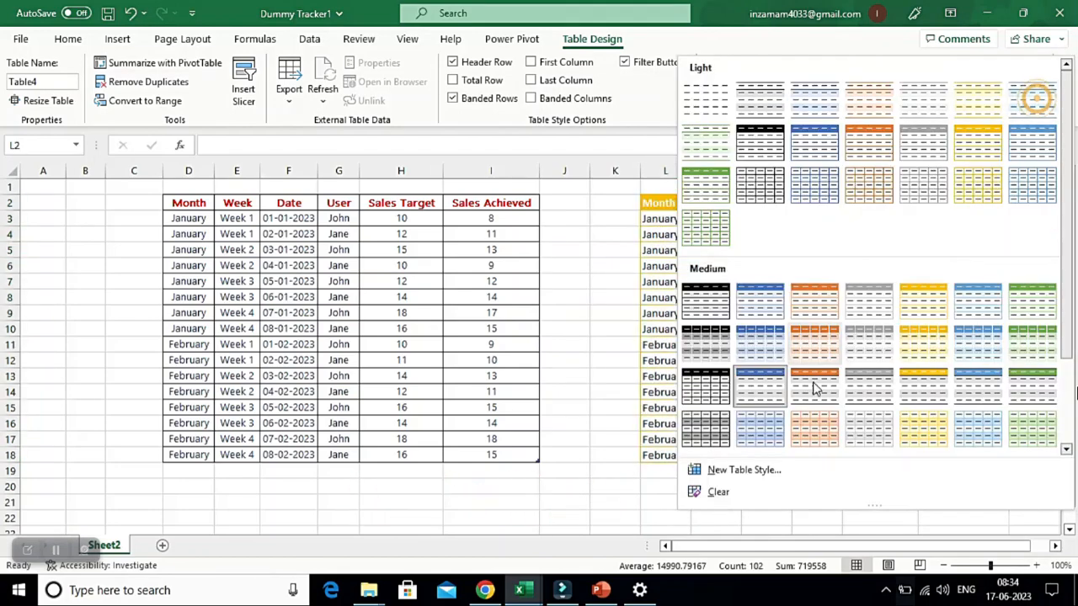
pyautogui.click(813, 384)
# Try the Calculation cell style on the whole table L2:Q18 and undo it
pyautogui.hotkey('alt', 'h')
pyautogui.click(567, 232)
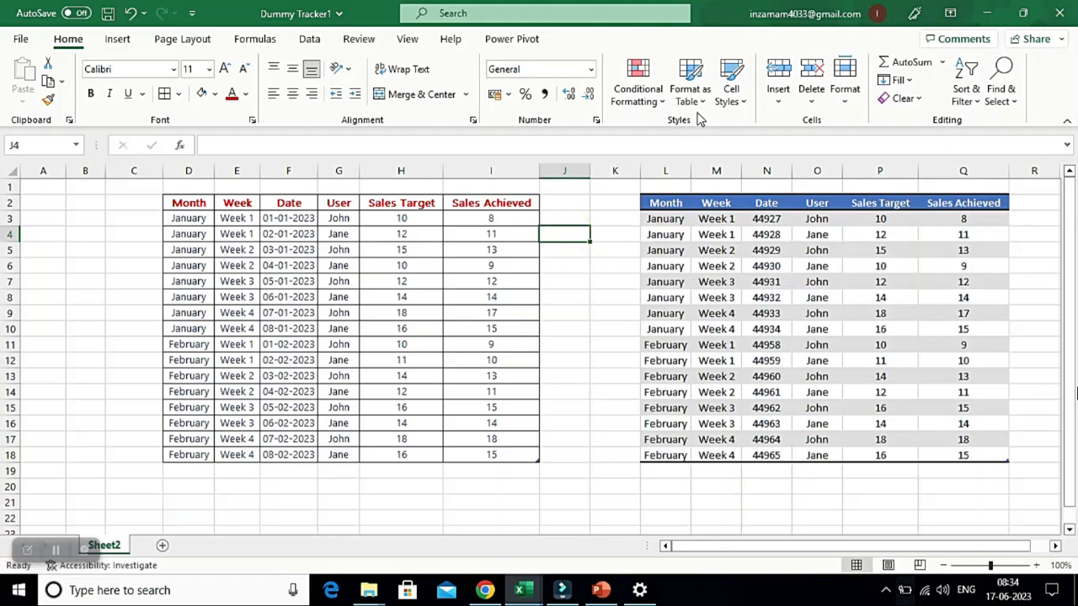
pyautogui.click(740, 101)
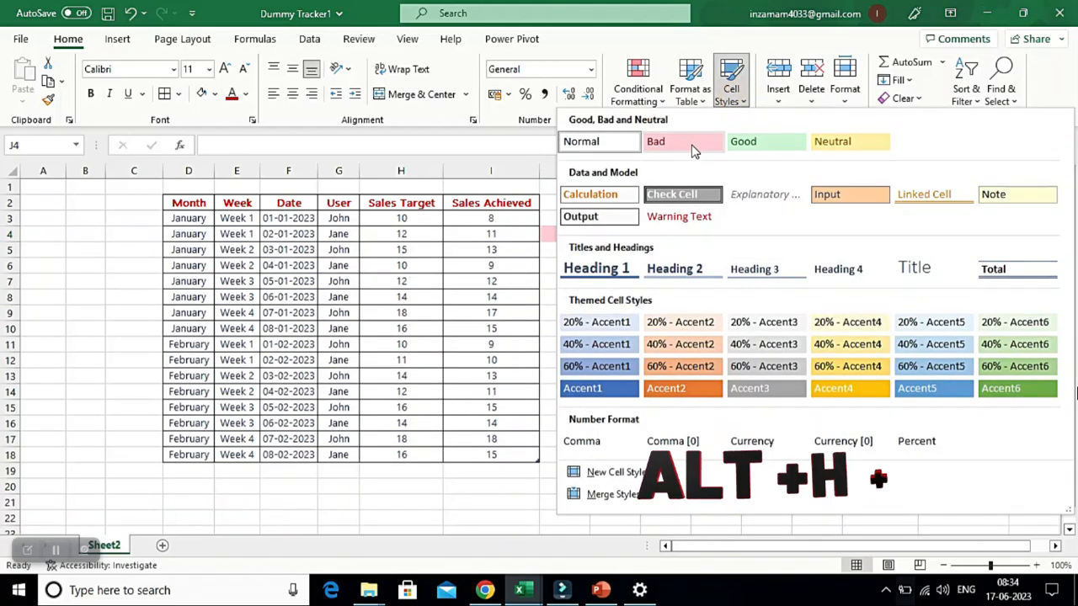
pyautogui.press('Escape')
pyautogui.moveTo(680, 204); pyautogui.dragTo(993, 455)
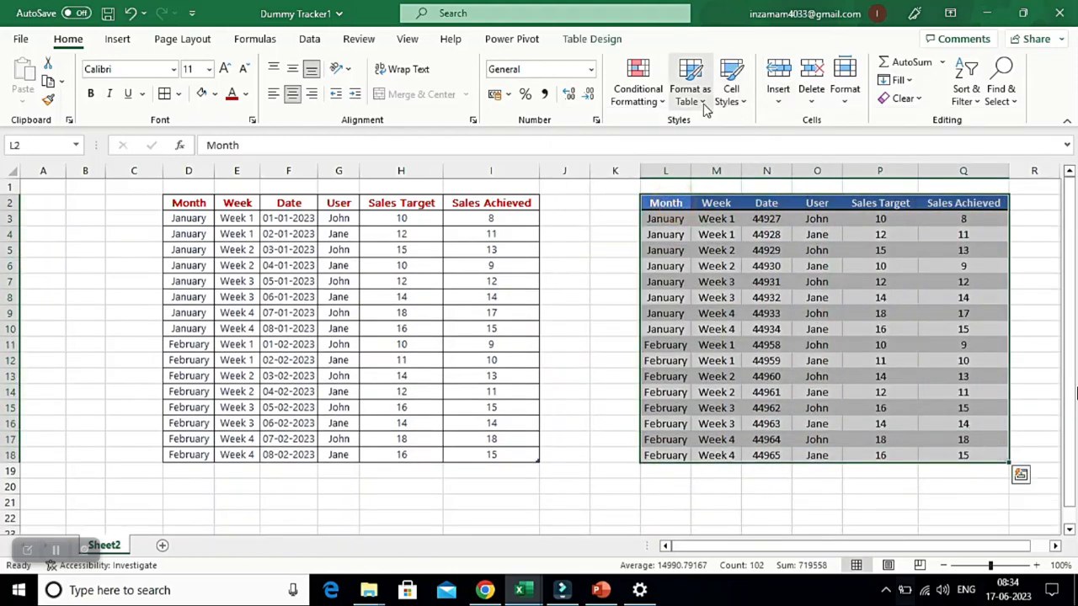
pyautogui.click(742, 104)
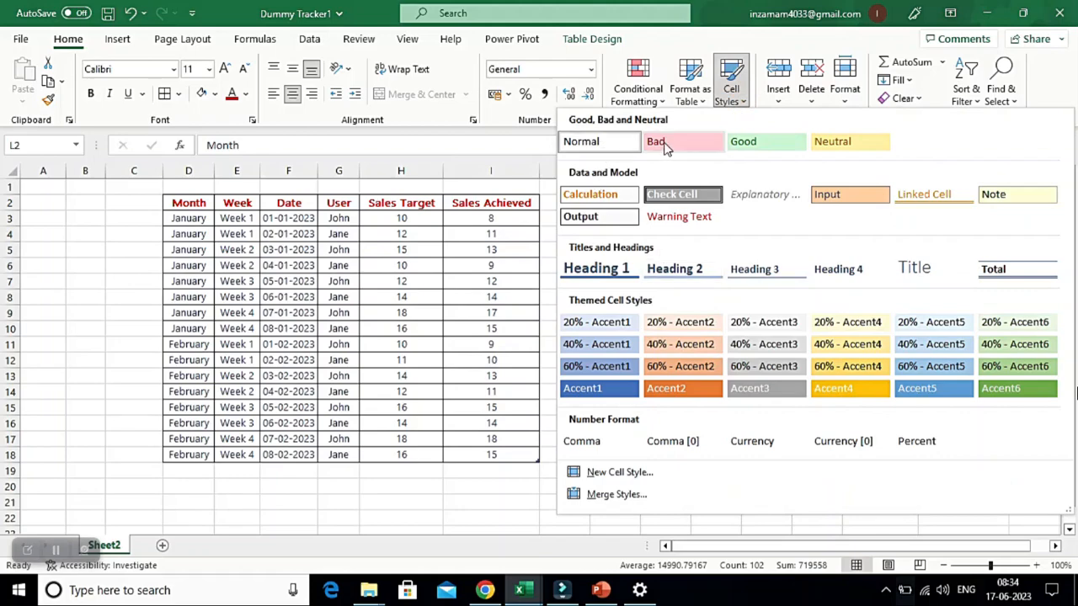
pyautogui.click(597, 194)
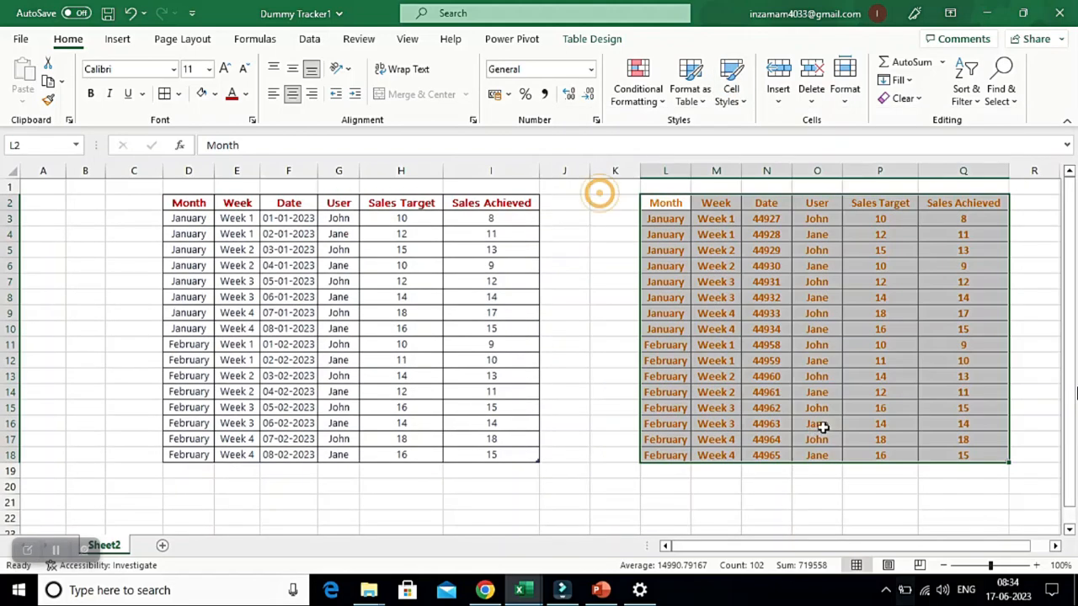
pyautogui.hotkey('ctrl', 'z')
# Insert a blank table row above the second January record at L4:Q4
pyautogui.click(716, 250)
pyautogui.moveTo(665, 234); pyautogui.dragTo(930, 217)
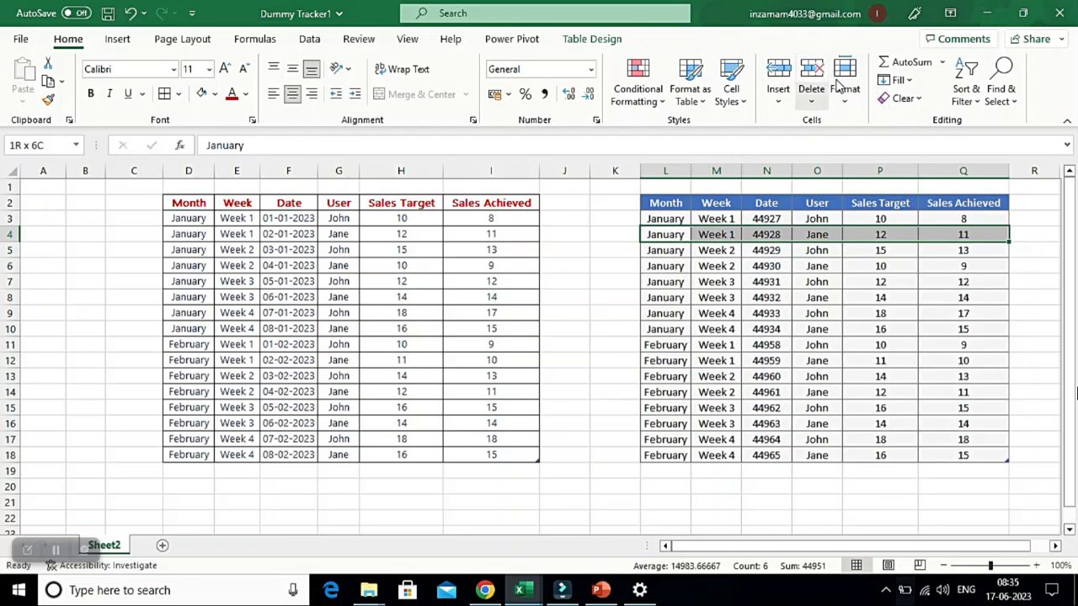
pyautogui.click(778, 100)
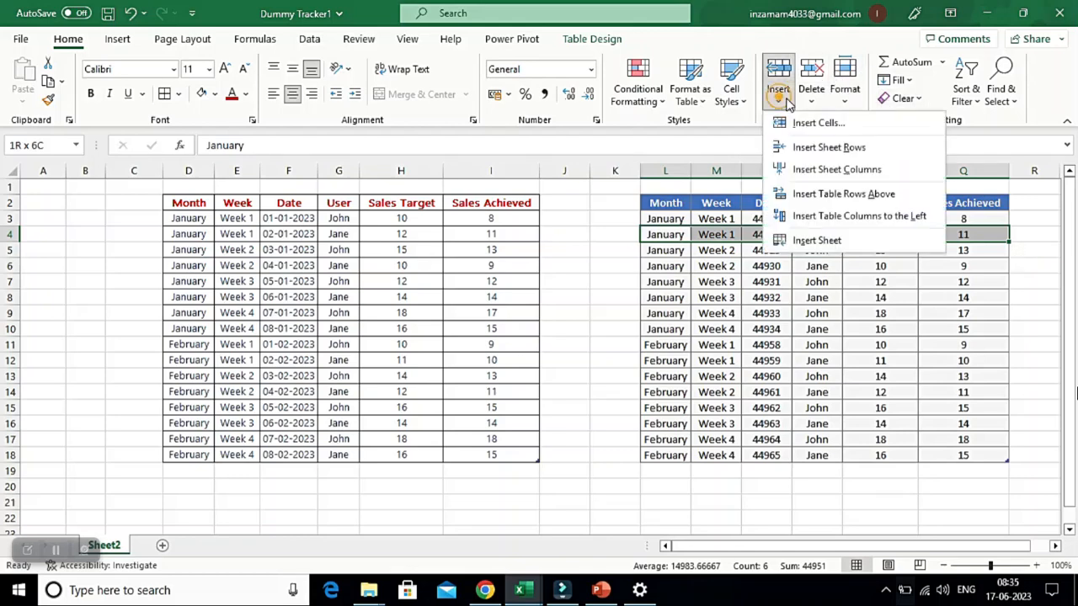
pyautogui.click(862, 131)
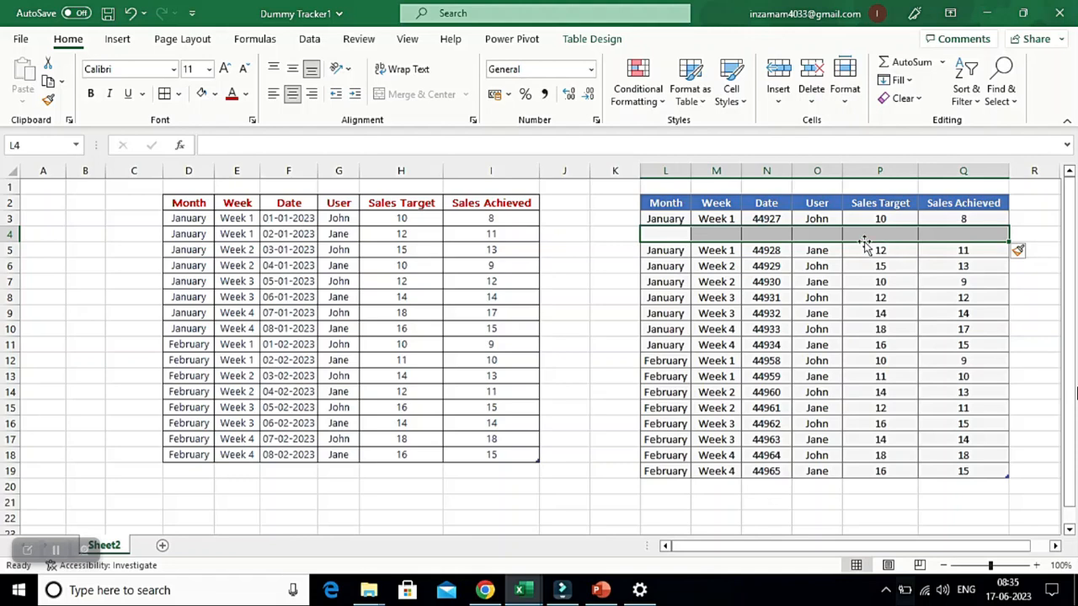
# Insert a blank column before the User column of the blue table and remove it
pyautogui.click(821, 171)
pyautogui.hotkey('ctrl', 'shift', '+')
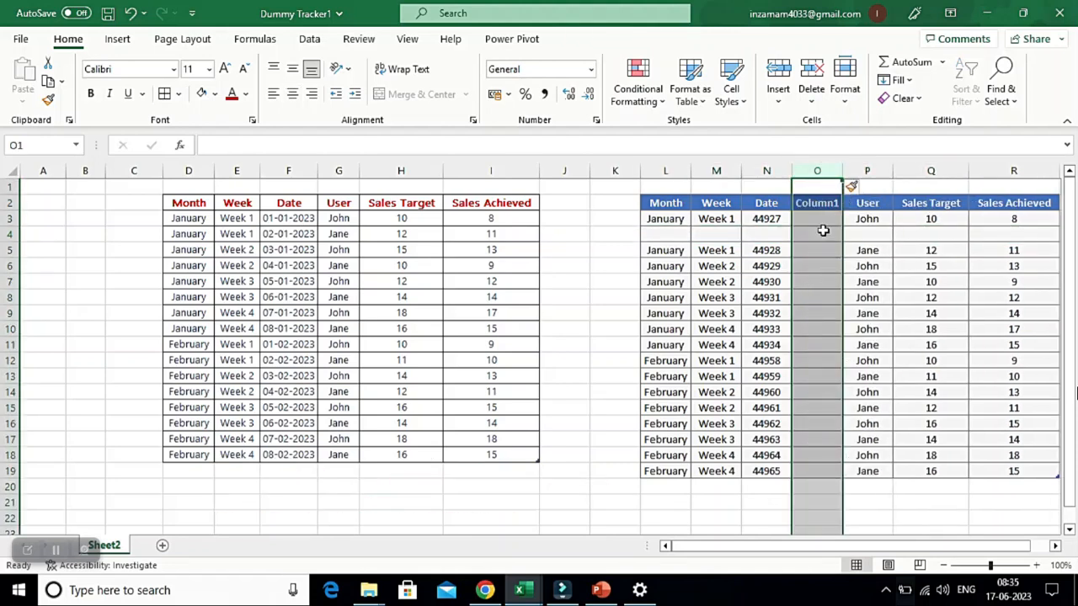
pyautogui.hotkey('ctrl', '-')
# Delete the blank row 4 from the blue table
pyautogui.click(683, 251)
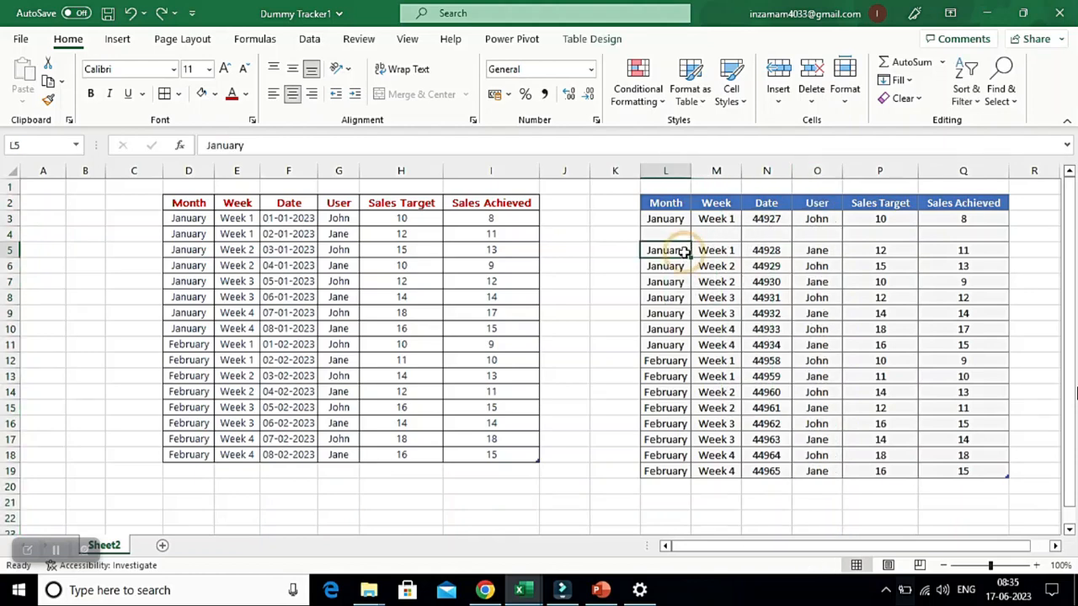
pyautogui.press('Up')
pyautogui.hotkey('shift', 'space')
pyautogui.hotkey('ctrl', '-')
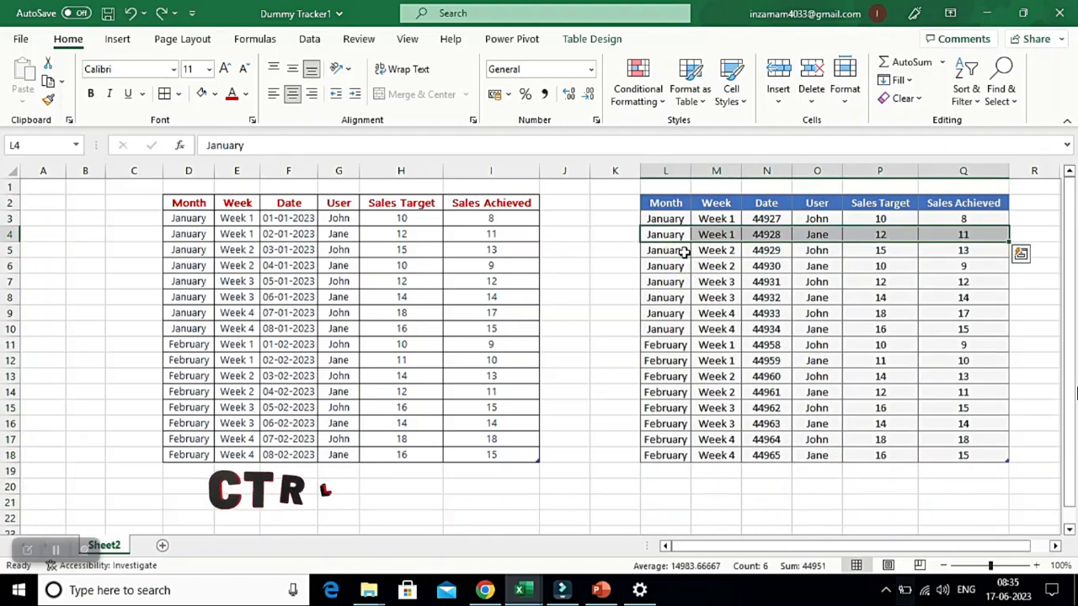
# Insert another blank row at row 4 of the blue table and remove it
pyautogui.hotkey('ctrl', 'shift', '+')
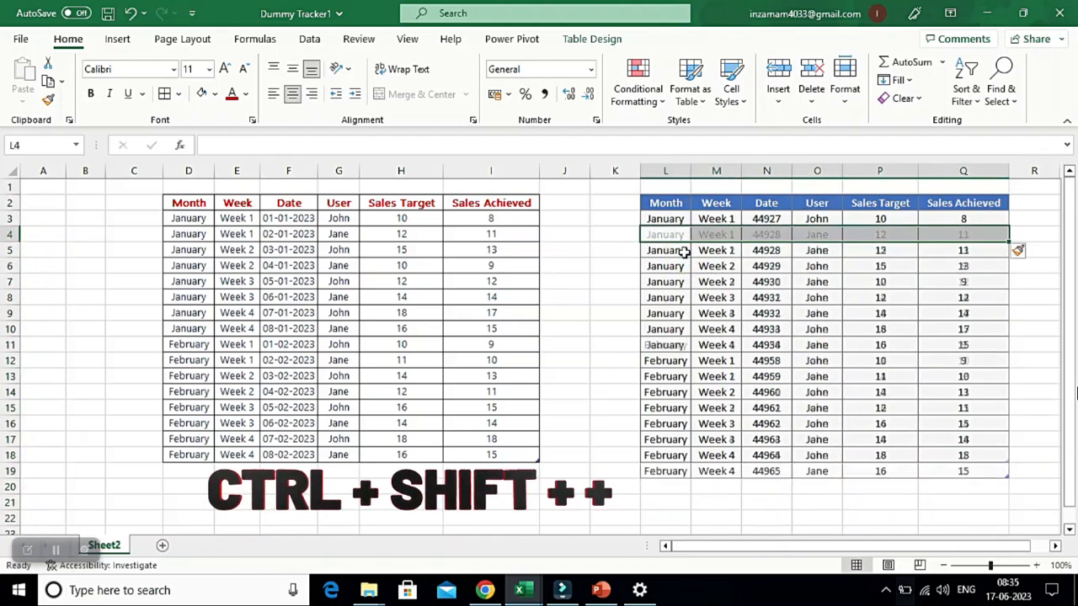
pyautogui.click(685, 252)
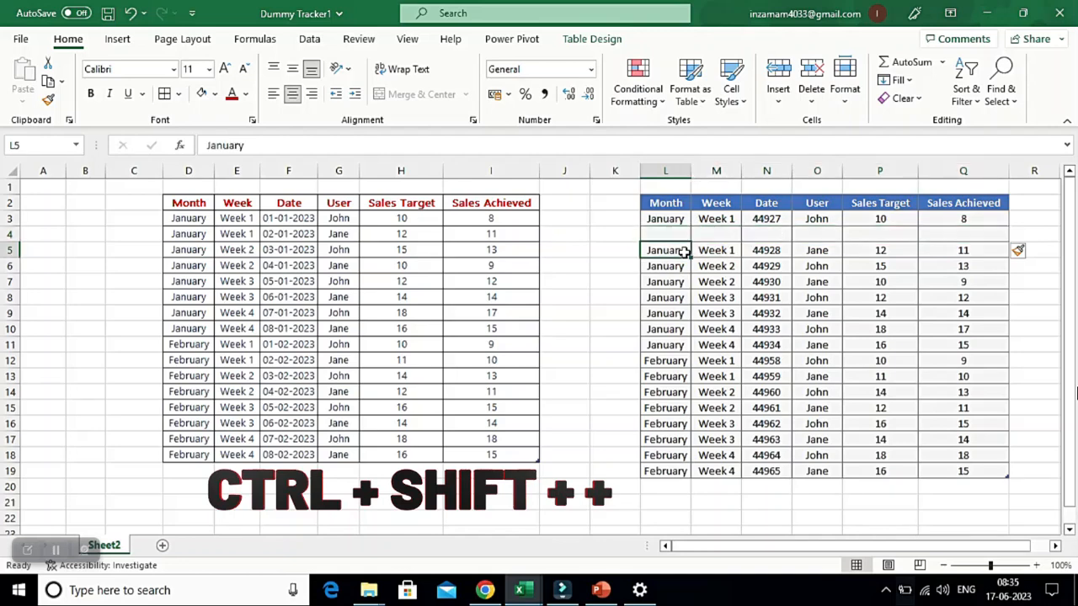
pyautogui.press('Up')
pyautogui.hotkey('ctrl', '-')
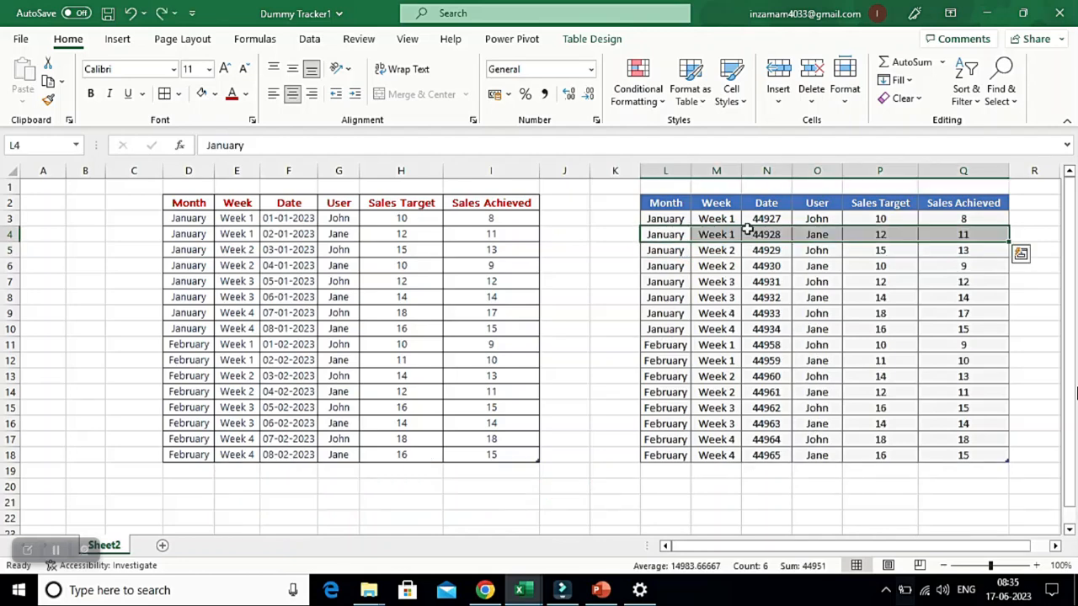
# Delete the second January record in row 4 of the blue table and undo the deletion
pyautogui.click(813, 99)
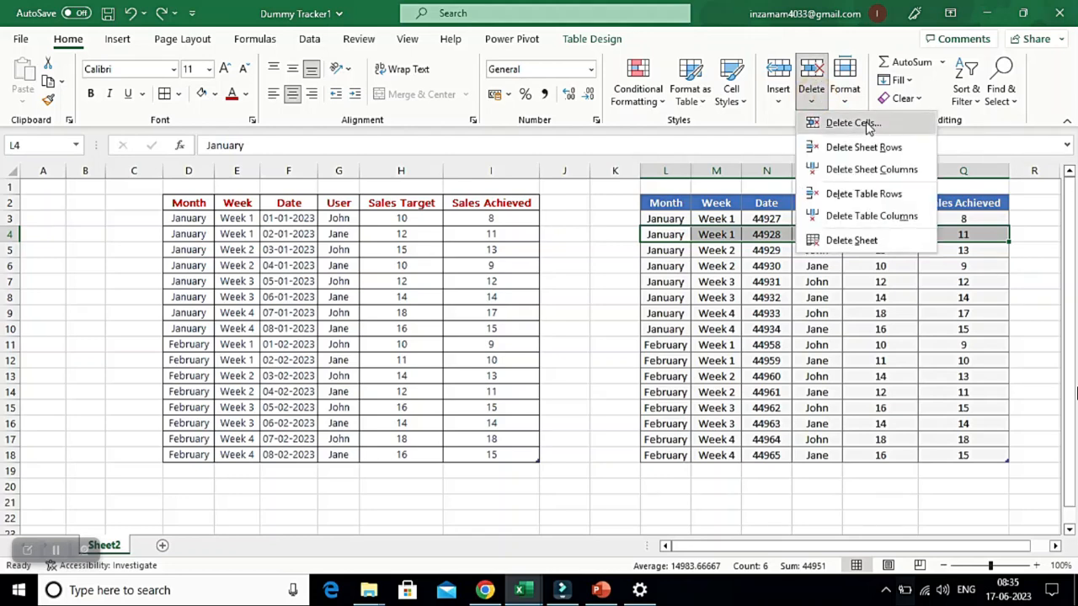
pyautogui.click(867, 195)
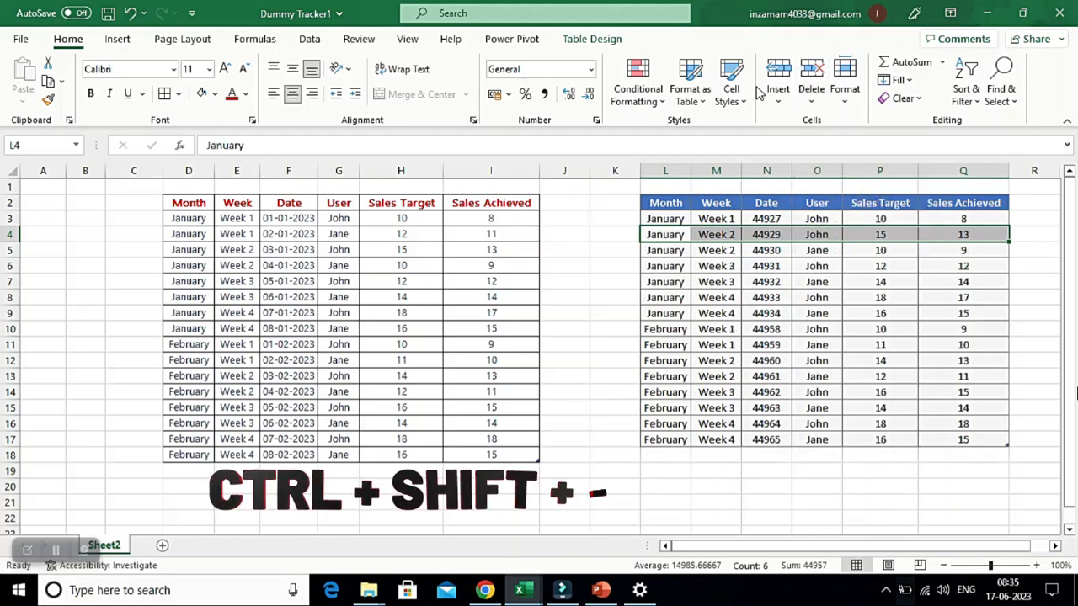
pyautogui.hotkey('ctrl', 'z')
# Delete the Date column N of the blue table and undo the deletion
pyautogui.click(808, 95)
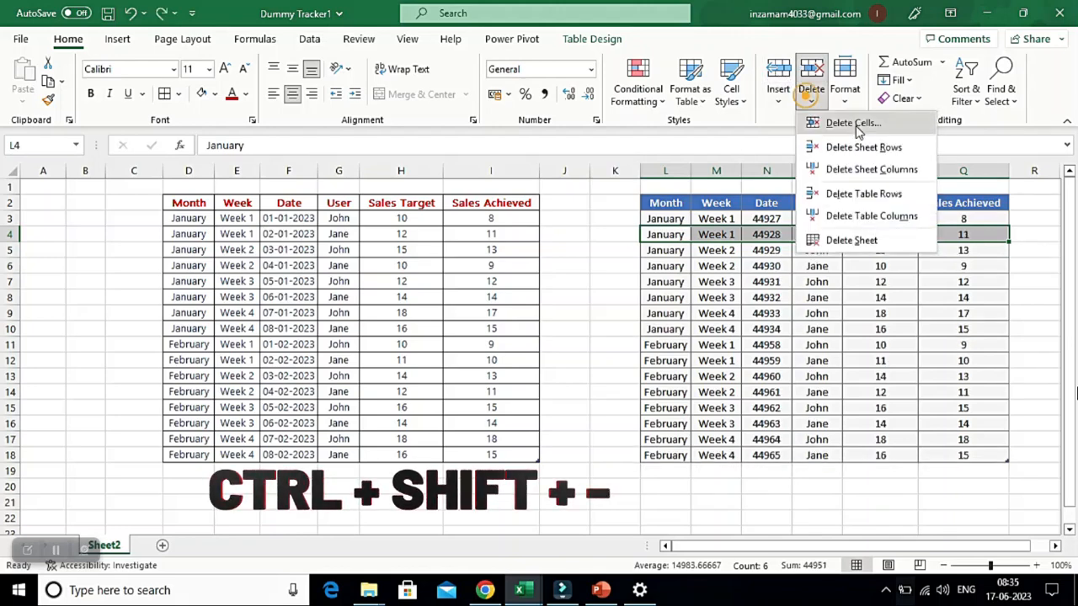
pyautogui.click(767, 192)
pyautogui.click(766, 171)
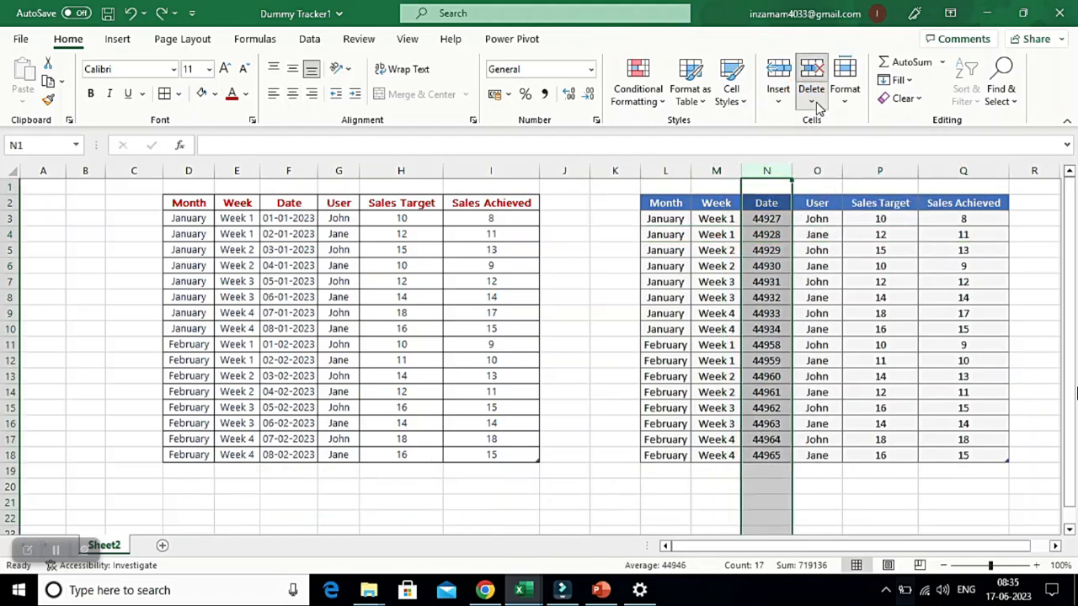
pyautogui.click(815, 103)
pyautogui.click(859, 171)
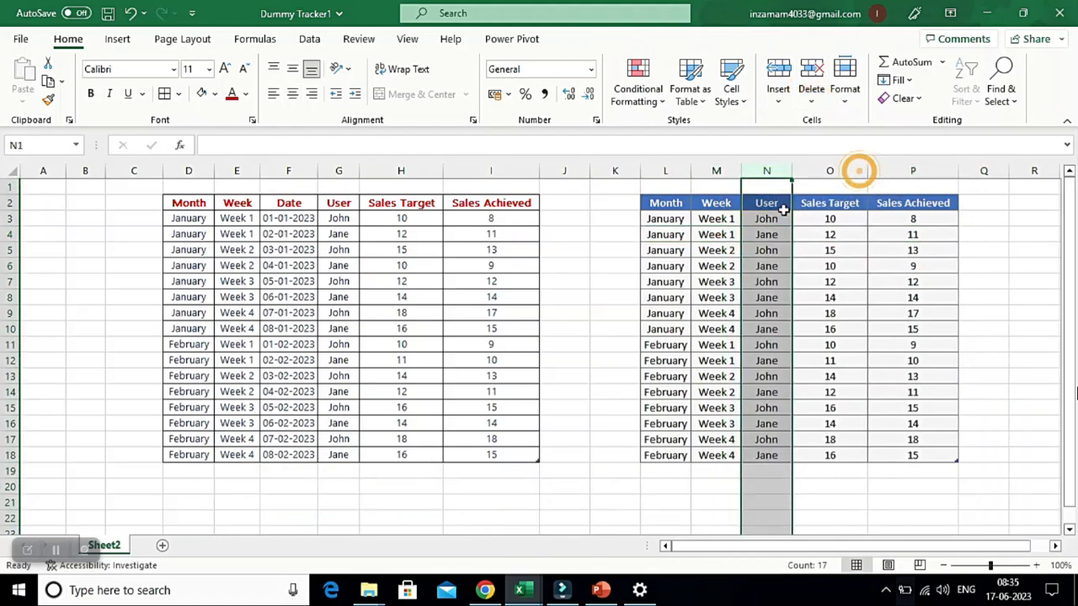
pyautogui.hotkey('ctrl', 'z')
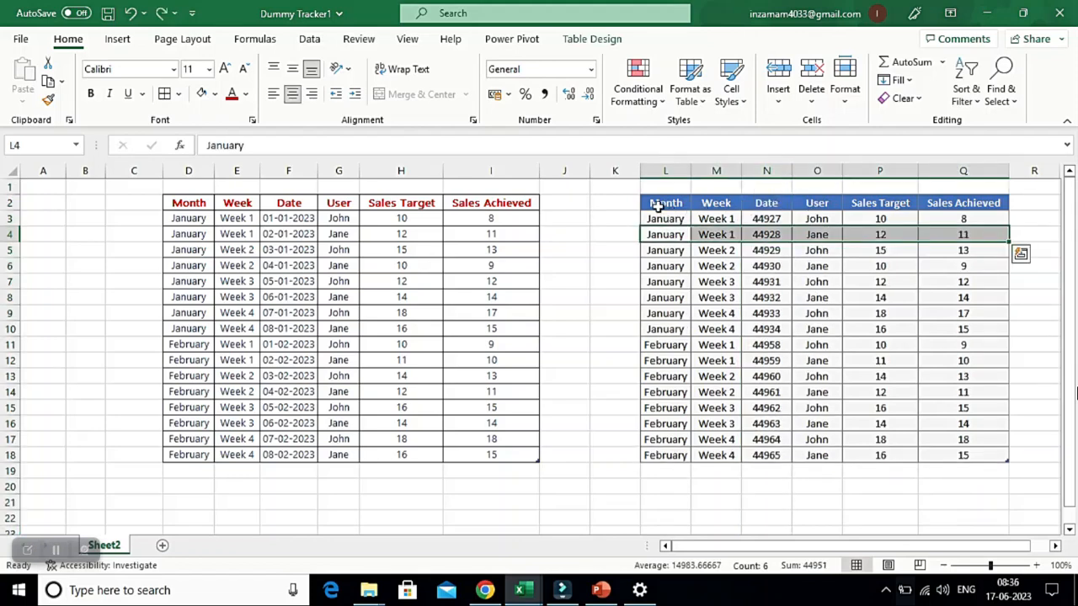
# Narrow columns L to P of the blue table
pyautogui.moveTo(658, 207); pyautogui.dragTo(963, 455)
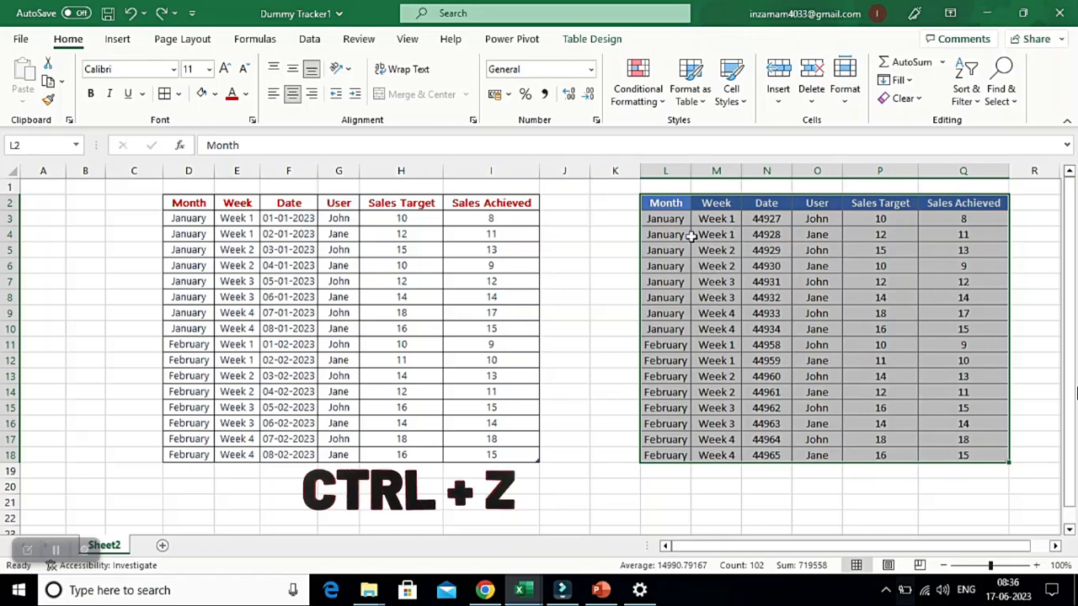
pyautogui.click(846, 95)
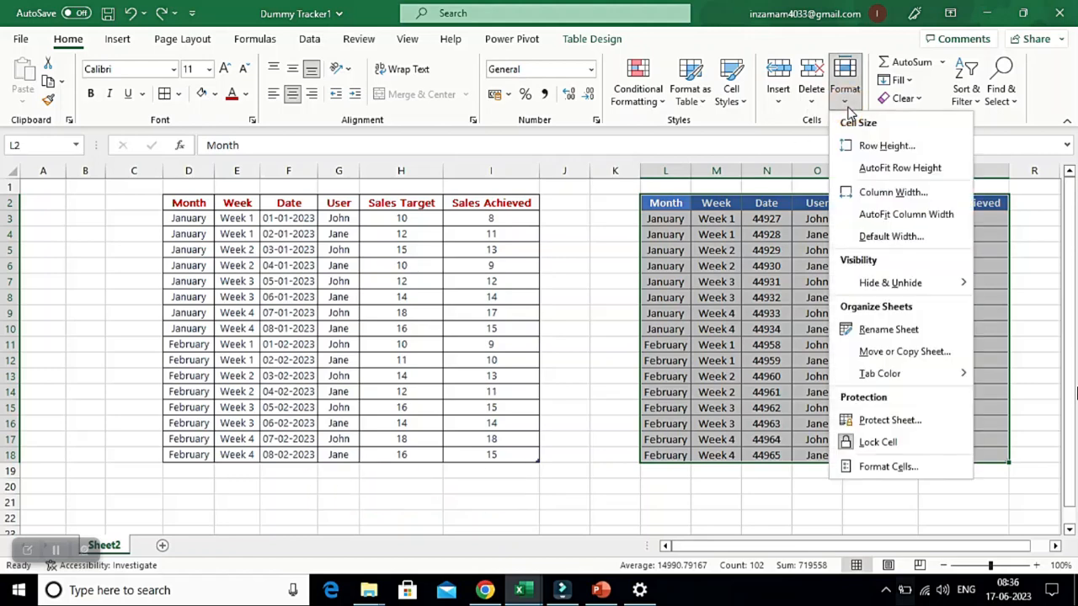
pyautogui.click(596, 266)
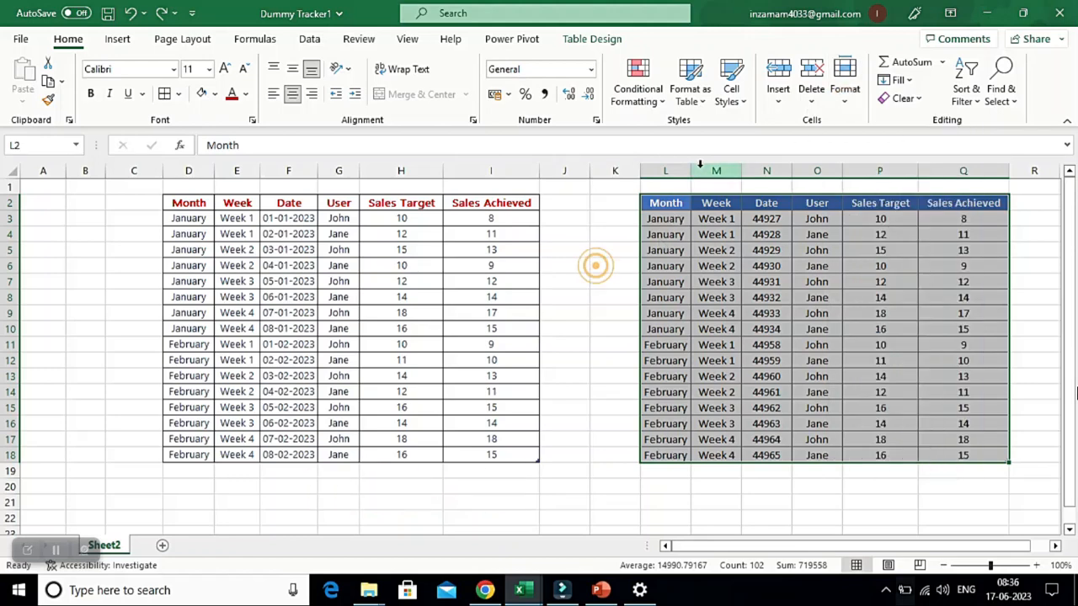
pyautogui.moveTo(691, 171); pyautogui.dragTo(764, 171)
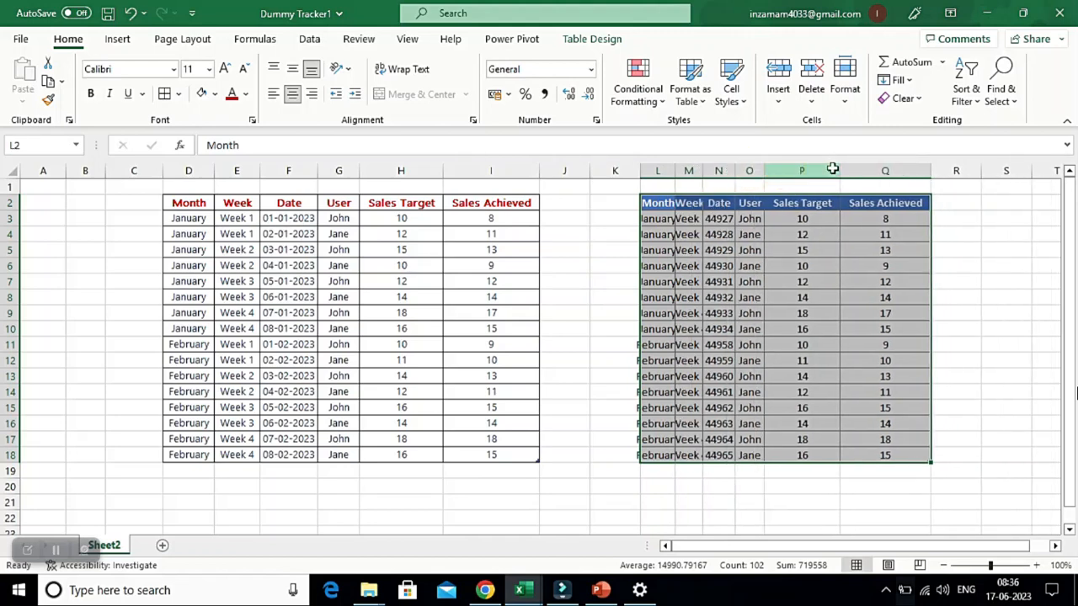
pyautogui.click(832, 169)
# AutoFit the column widths of the whole blue table, L2:Q18
pyautogui.moveTo(649, 202); pyautogui.dragTo(900, 450)
pyautogui.hotkey('ctrl', 'q')
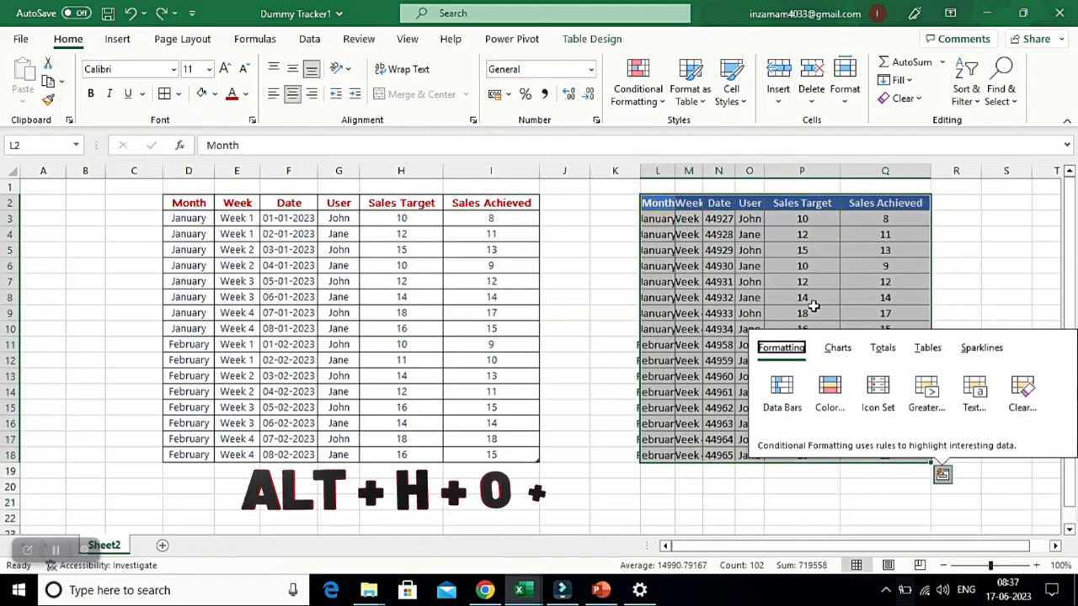
pyautogui.press('alt')
pyautogui.press('h')
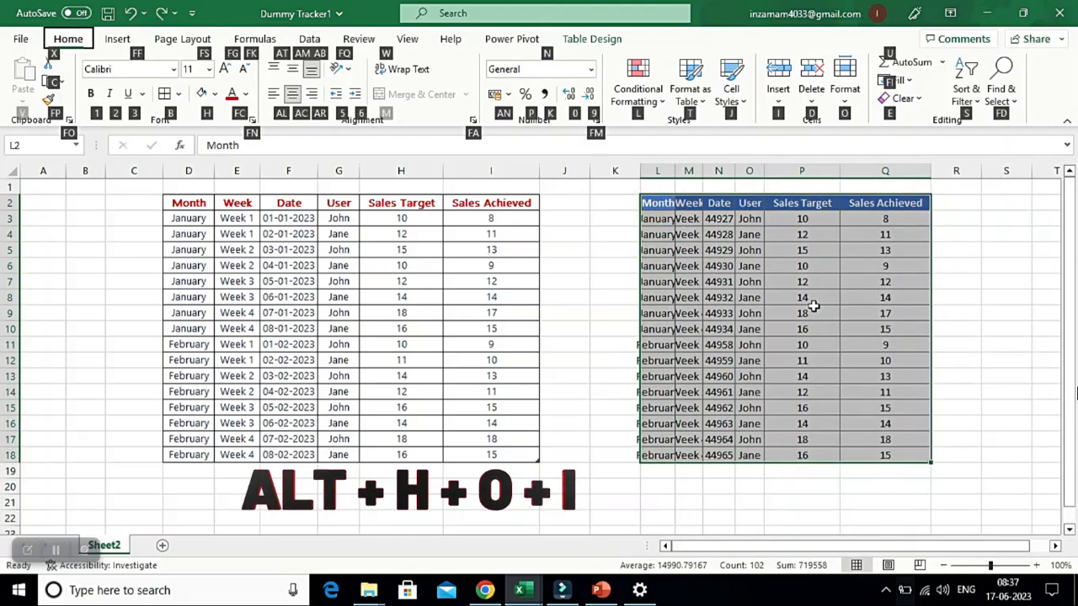
pyautogui.press('o')
pyautogui.press('i')
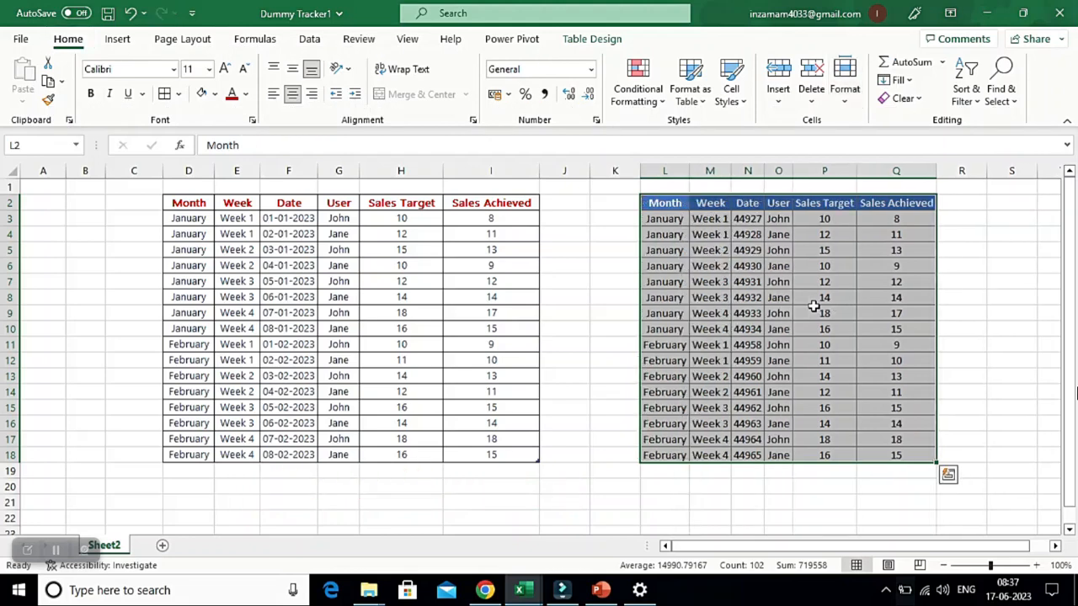
# AutoFit the row heights of the blue table, L2:Q18
pyautogui.press('alt')
pyautogui.press('h')
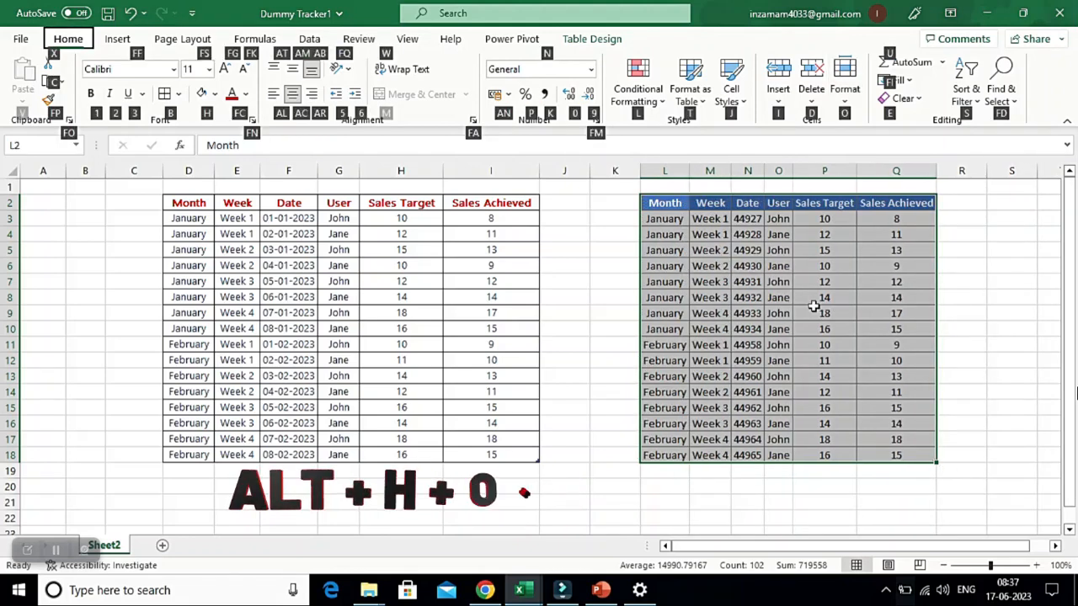
pyautogui.press('o')
pyautogui.press('a')
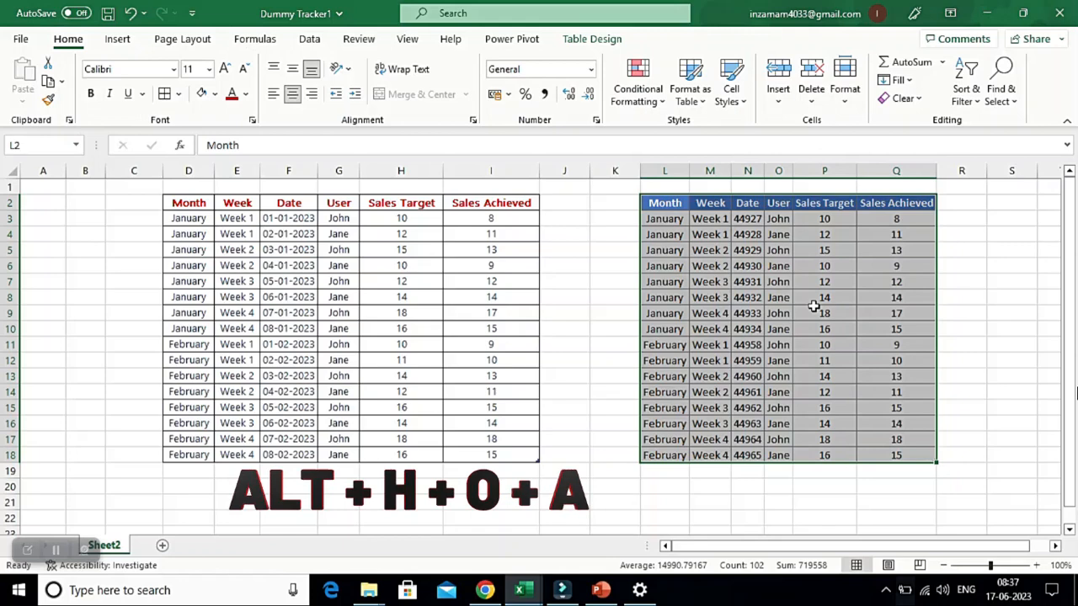
# Add the sum of the blue table's Sales Target values P3:P18 in cell P19
pyautogui.click(942, 63)
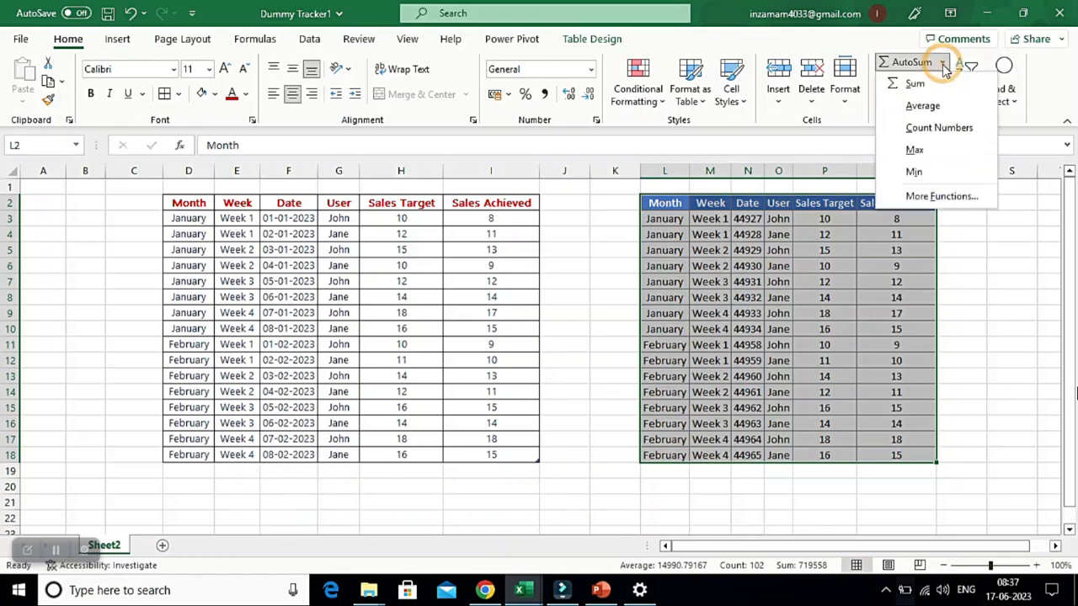
pyautogui.press('Escape')
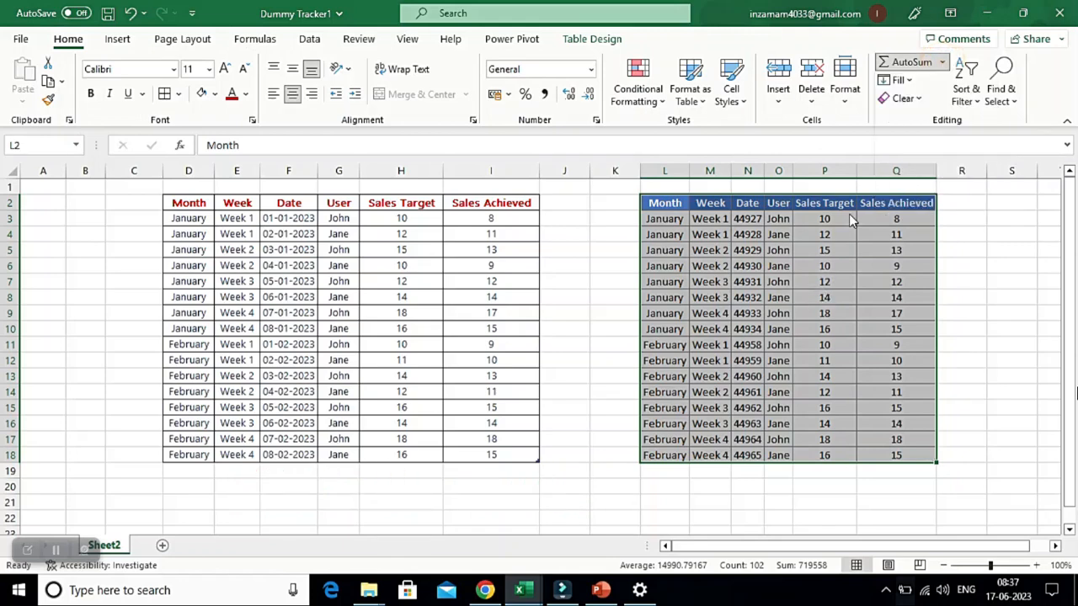
pyautogui.click(842, 218)
pyautogui.hotkey('ctrl', 'shift', 'Down')
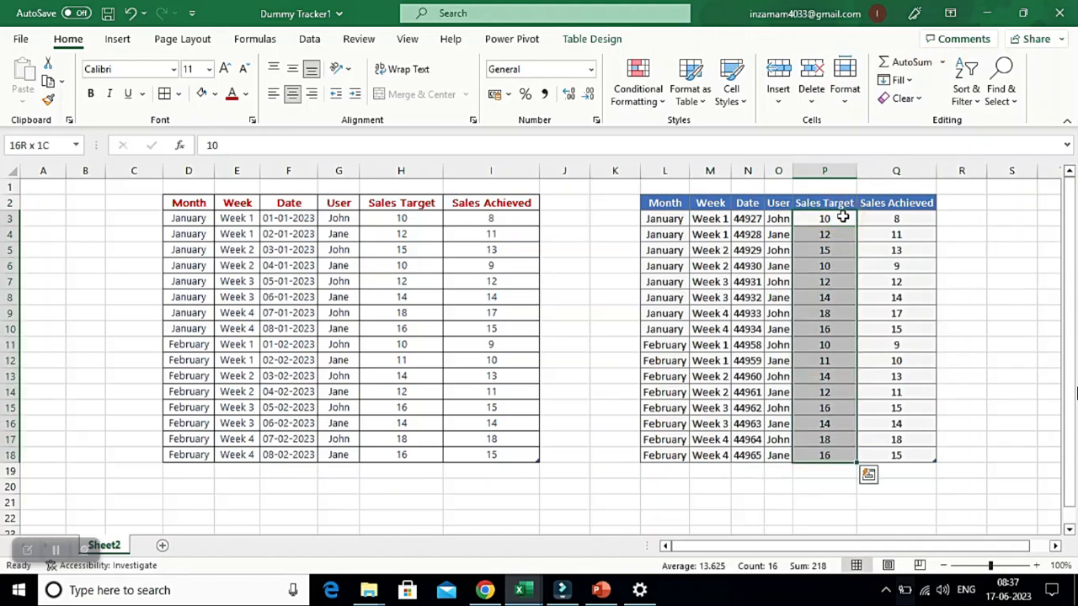
pyautogui.hotkey('shift', 'Down')
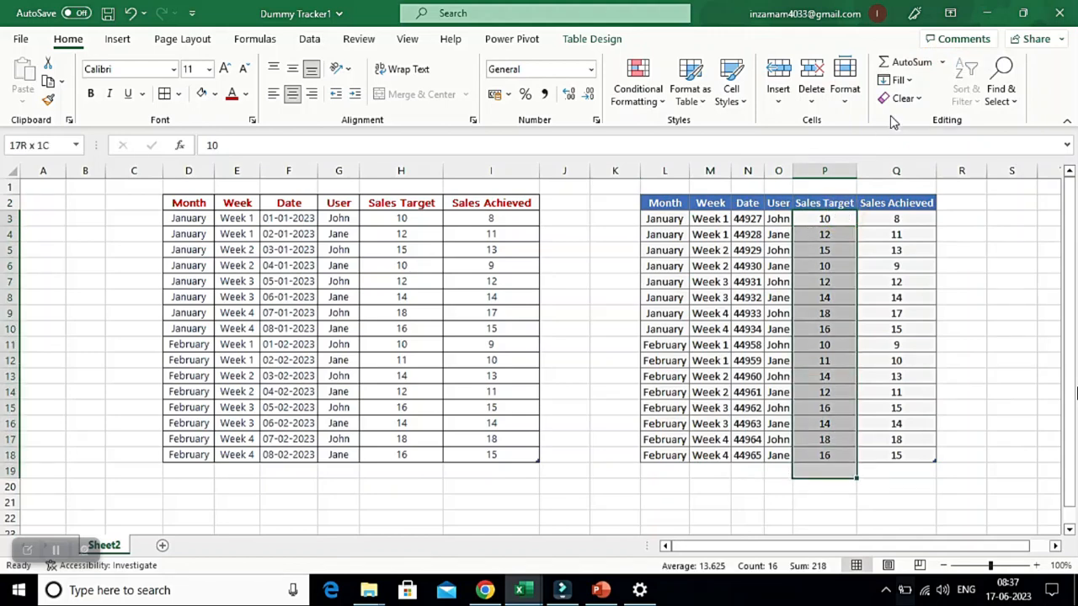
pyautogui.click(942, 62)
pyautogui.click(934, 80)
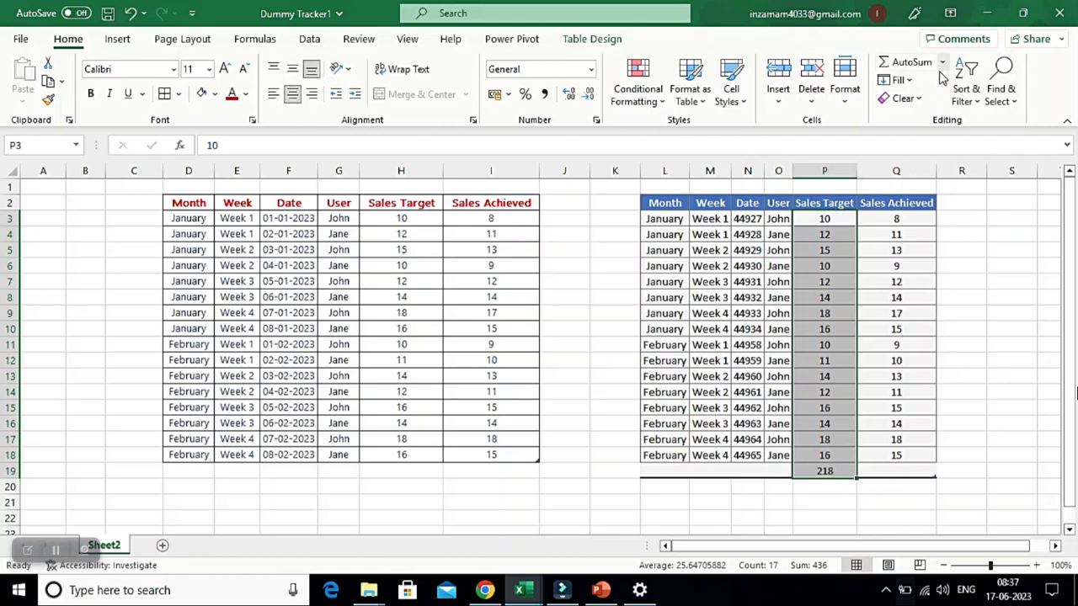
# Clear the Sales Target total from cell P19 and select the values P3:P18
pyautogui.click(824, 473)
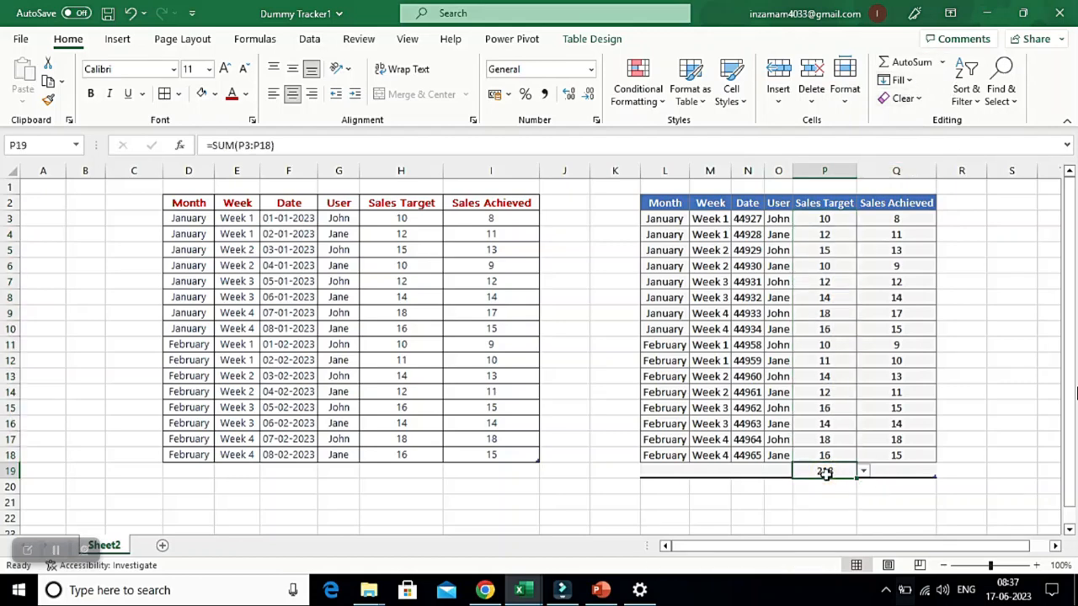
pyautogui.press('Delete')
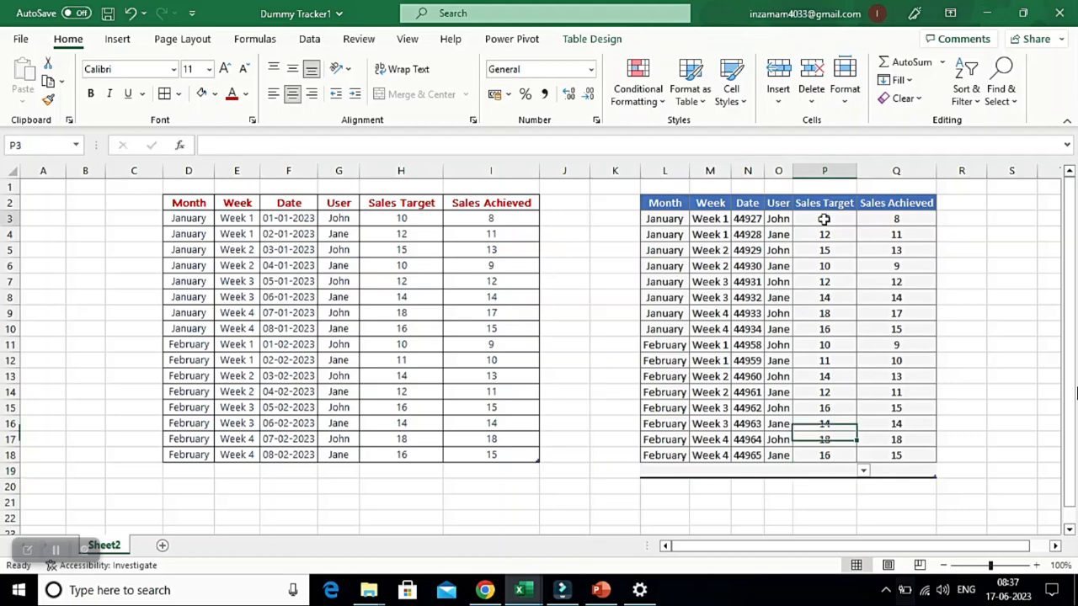
pyautogui.moveTo(825, 219); pyautogui.dragTo(831, 455)
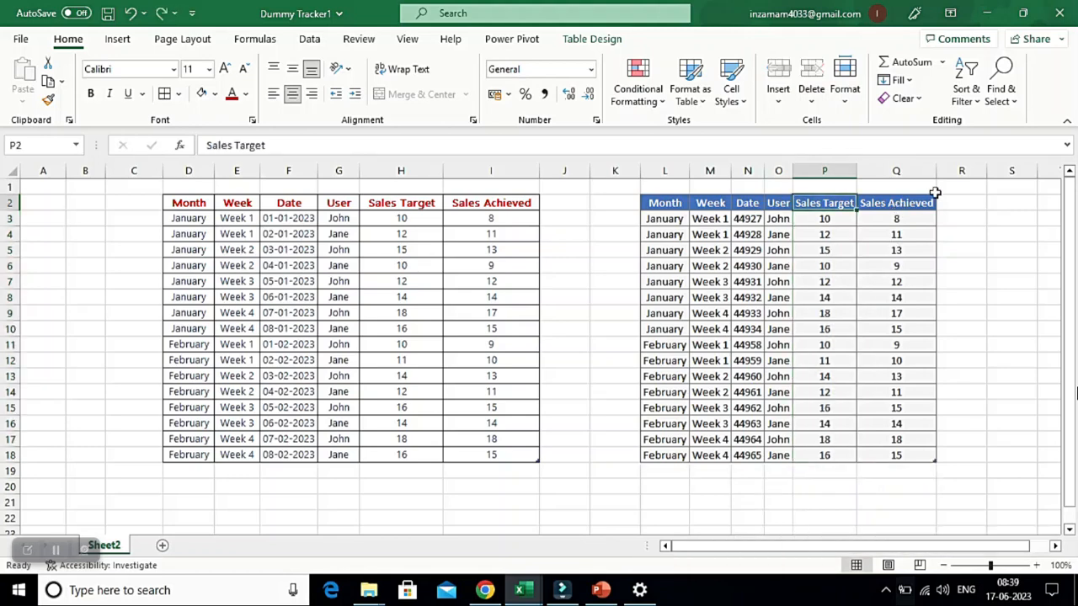
# Enter the header Slno in cell K2, beside the blue table's Month column
pyautogui.click(623, 204)
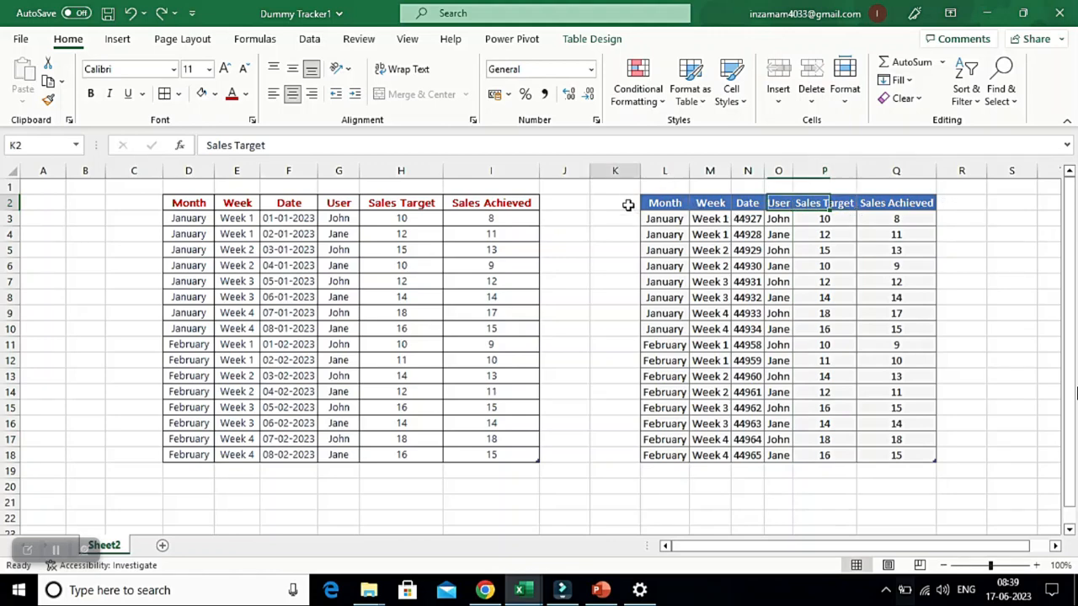
pyautogui.write('Slno')
pyautogui.press('Return')
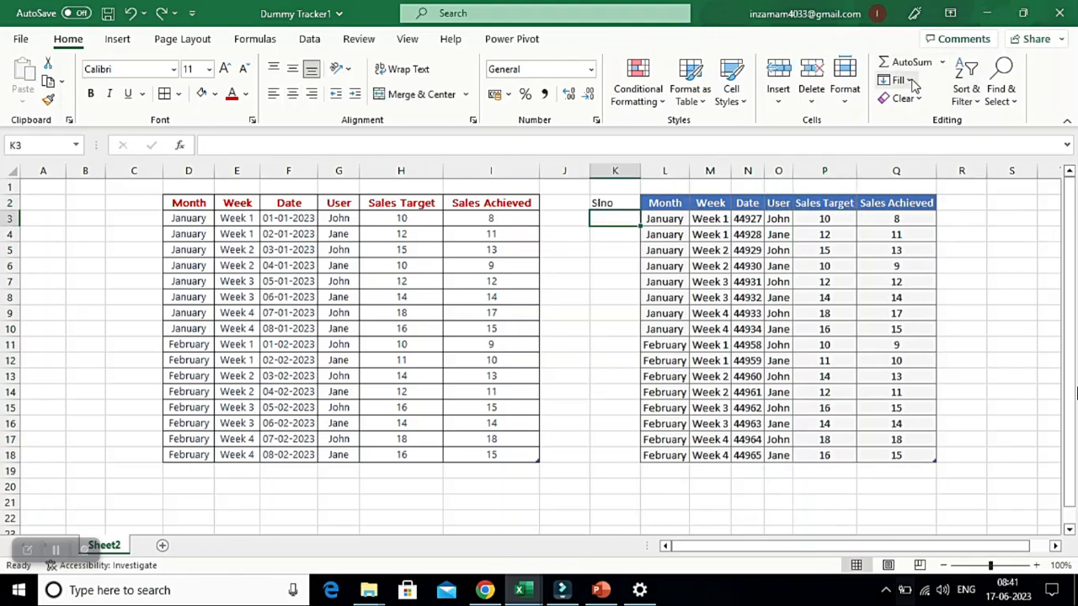
# Enter 1 as the first serial number in cell K3
pyautogui.click(912, 82)
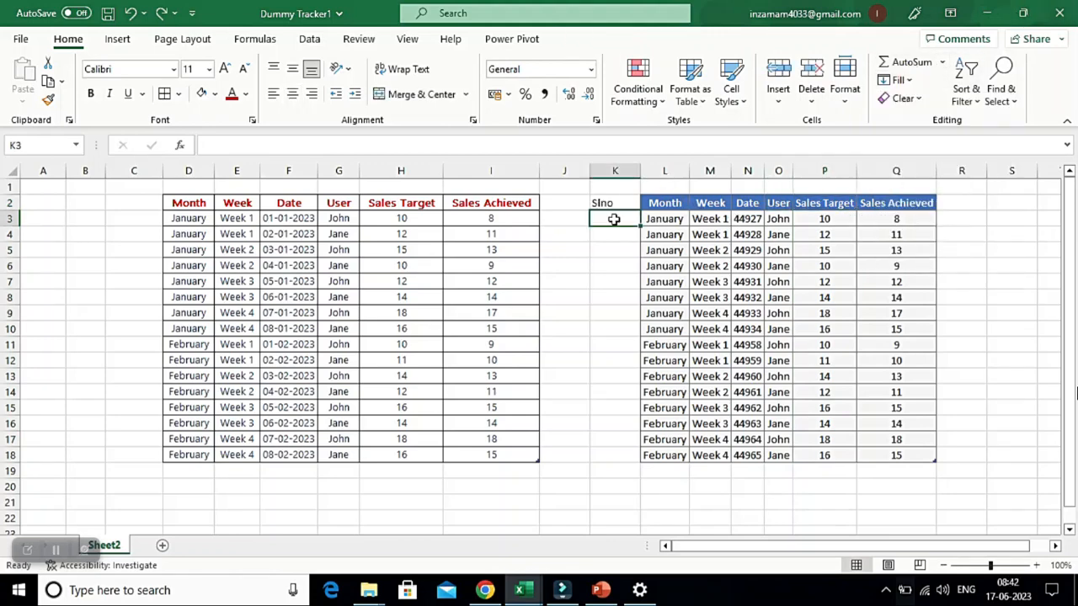
pyautogui.hotkey('shift', 'Down')
pyautogui.hotkey('shift', 'Down')
pyautogui.hotkey('shift', 'Down')
pyautogui.hotkey('shift', 'Down')
pyautogui.hotkey('shift', 'Down')
pyautogui.hotkey('shift', 'Down')
pyautogui.hotkey('shift', 'Down')
pyautogui.hotkey('shift', 'Down')
pyautogui.hotkey('shift', 'Down')
pyautogui.hotkey('shift', 'Down')
pyautogui.hotkey('shift', 'Down')
pyautogui.hotkey('shift', 'Down')
pyautogui.hotkey('shift', 'Down')
pyautogui.hotkey('shift', 'Down')
pyautogui.hotkey('shift', 'Down')
pyautogui.hotkey('shift', 'Down')
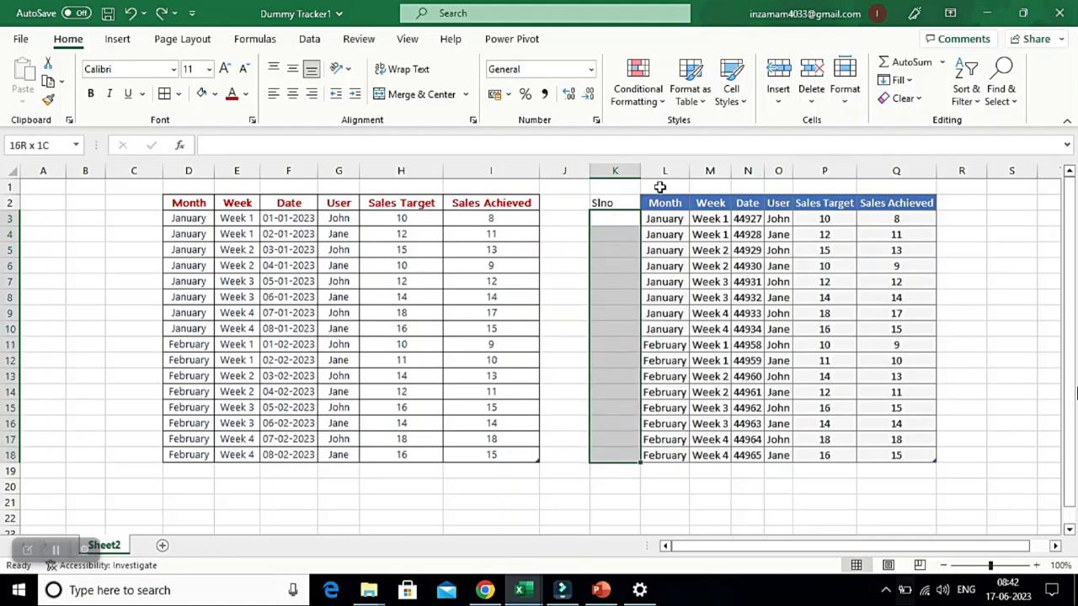
pyautogui.click(901, 80)
pyautogui.write('1')
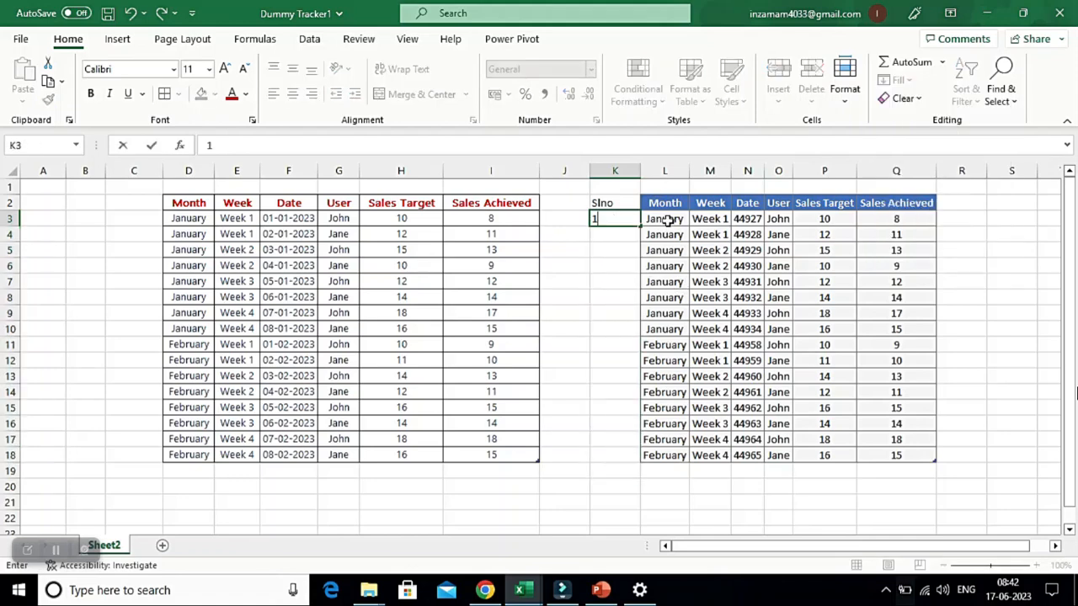
pyautogui.hotkey('ctrl', 'Return')
# Fill K3:K18 with a linear series down the column, using a step value of 1
pyautogui.hotkey('shift', 'Down')
pyautogui.hotkey('shift', 'Down')
pyautogui.hotkey('shift', 'Down')
pyautogui.hotkey('shift', 'Down')
pyautogui.hotkey('shift', 'Down')
pyautogui.hotkey('shift', 'Down')
pyautogui.hotkey('shift', 'Down')
pyautogui.hotkey('shift', 'Down')
pyautogui.hotkey('shift', 'Down')
pyautogui.hotkey('shift', 'Down')
pyautogui.hotkey('shift', 'Down')
pyautogui.hotkey('shift', 'Down')
pyautogui.hotkey('shift', 'Down')
pyautogui.hotkey('shift', 'Down')
pyautogui.hotkey('shift', 'Down')
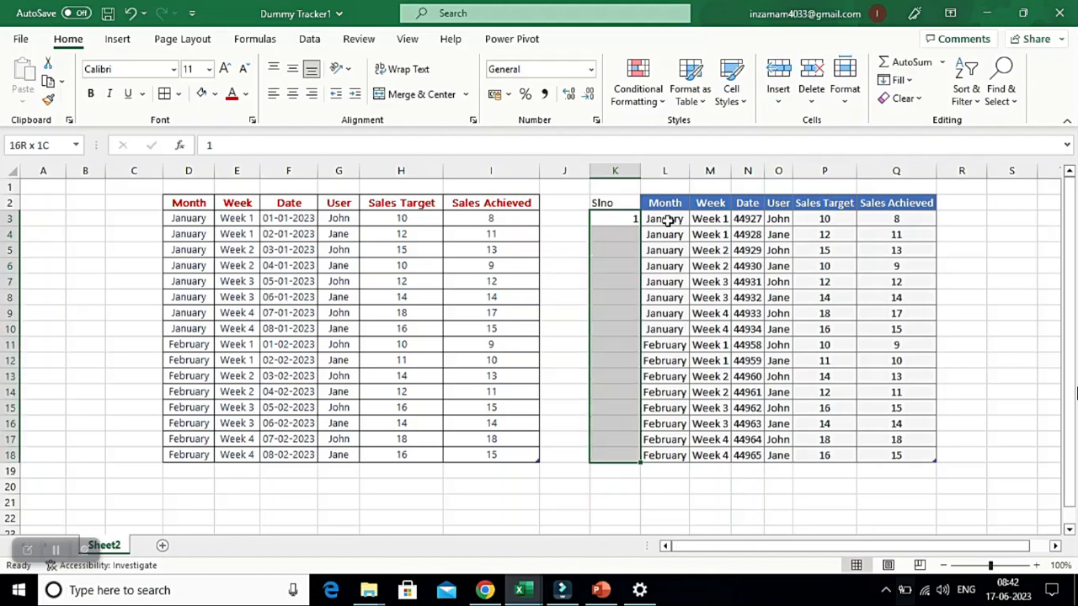
pyautogui.click(899, 80)
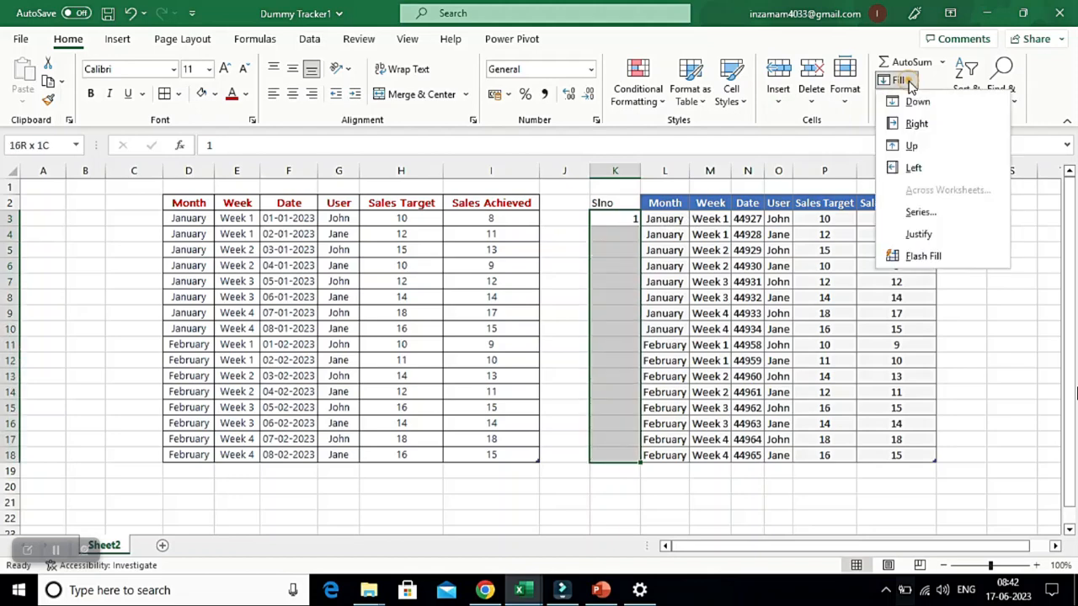
pyautogui.click(932, 219)
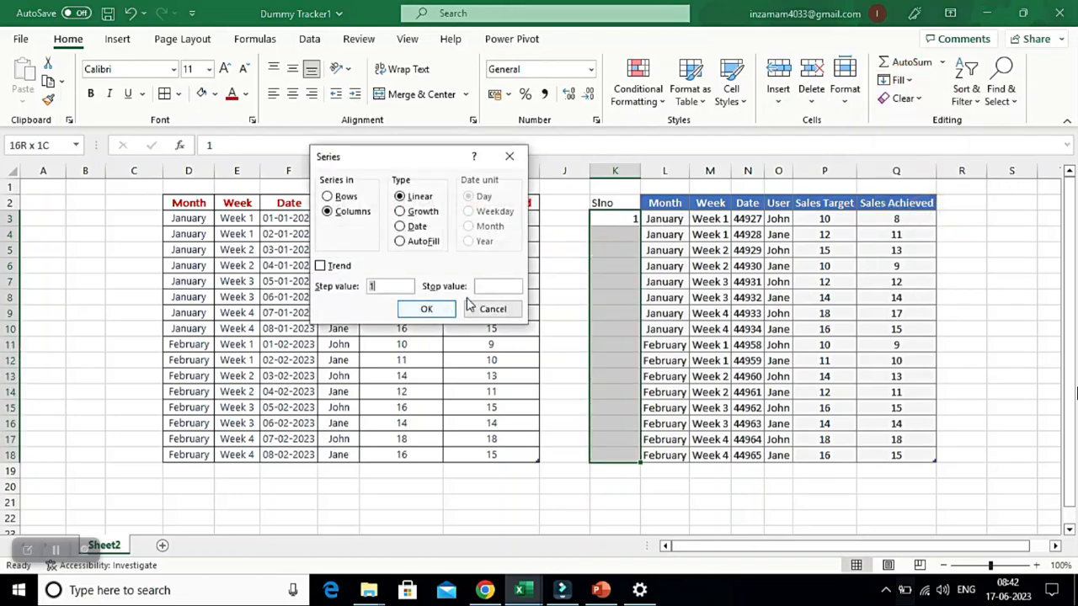
pyautogui.click(481, 286)
pyautogui.click(481, 286)
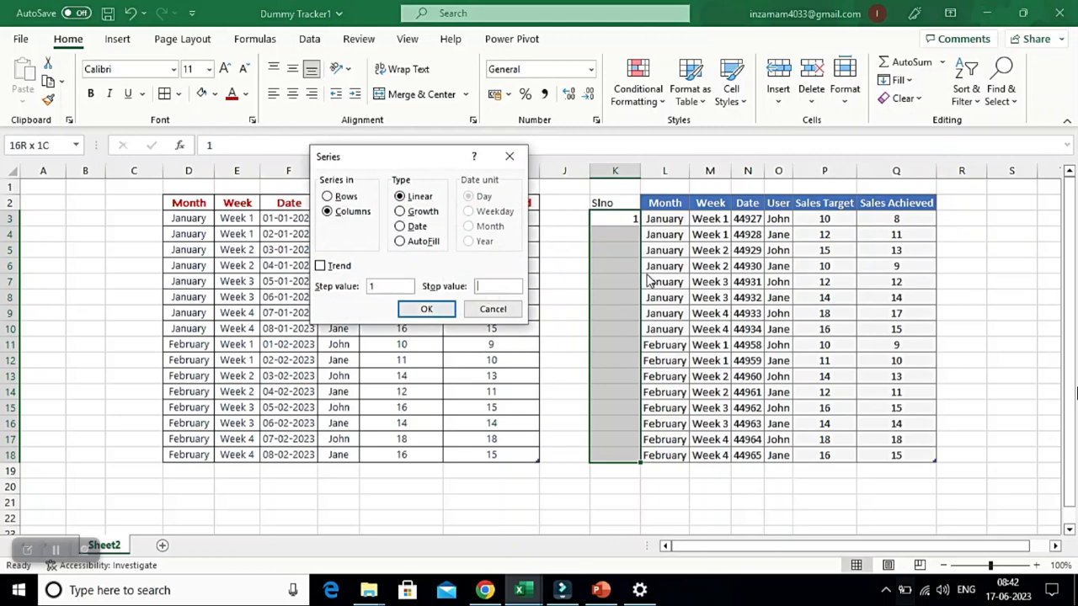
pyautogui.click(426, 309)
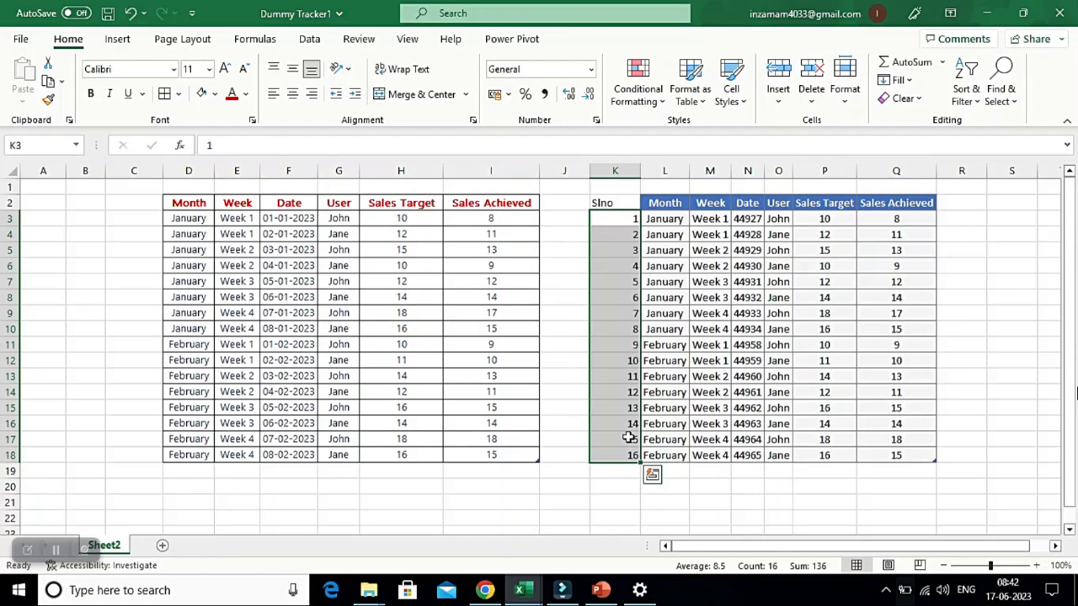
# Clear everything from the range K2:Q18 and undo the clearing
pyautogui.moveTo(614, 203); pyautogui.dragTo(895, 454)
pyautogui.click(903, 98)
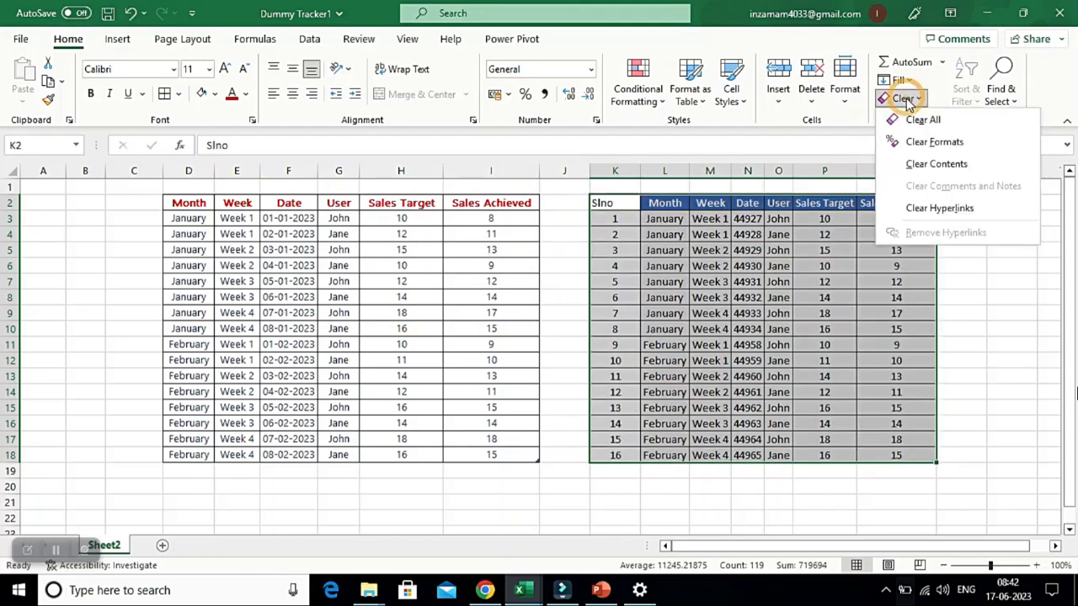
pyautogui.click(951, 121)
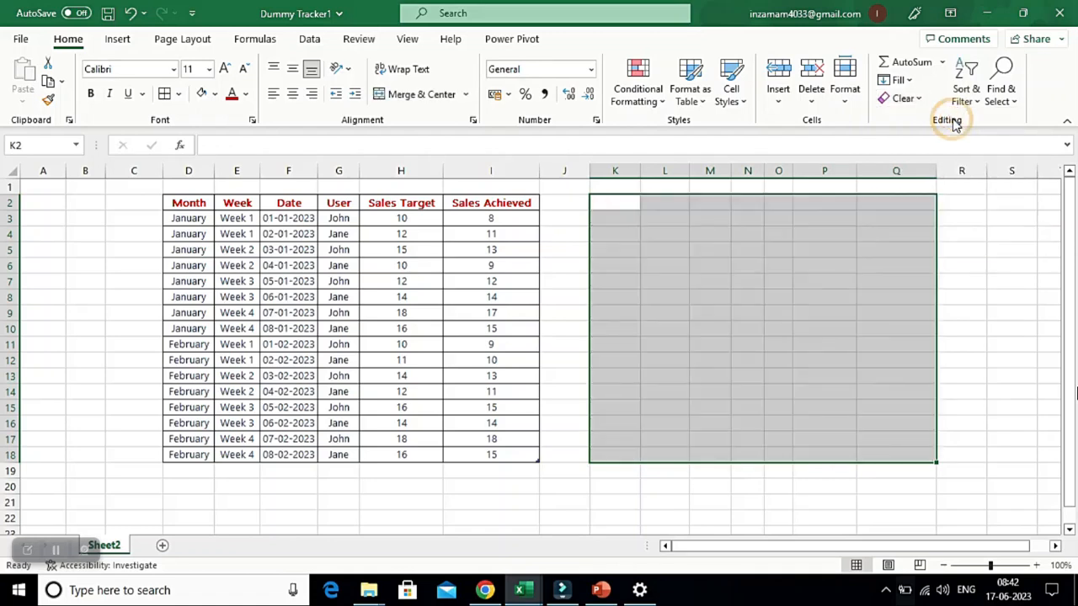
pyautogui.hotkey('ctrl', 'z')
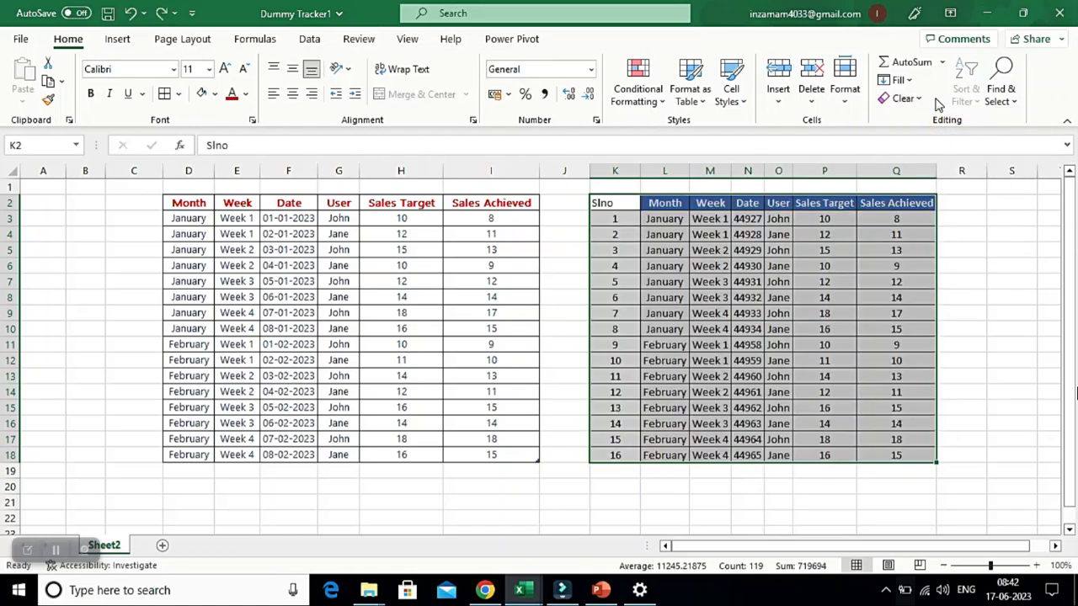
# Clear only the formats of the range K2:Q18 and center its contents horizontally
pyautogui.click(902, 99)
pyautogui.click(954, 145)
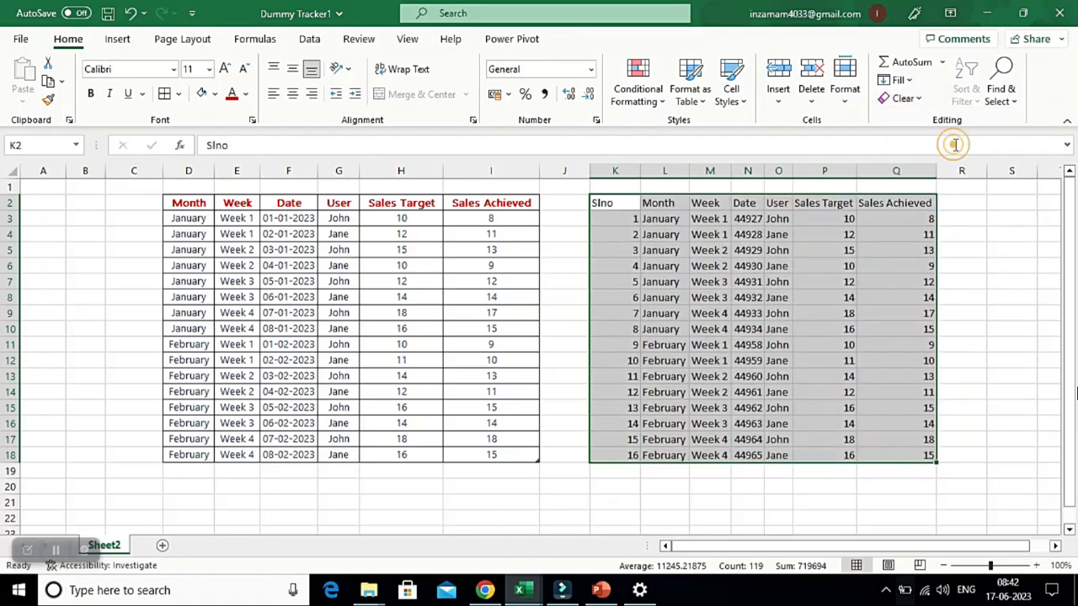
pyautogui.hotkey('alt', 'h')
pyautogui.press('a')
pyautogui.press('c')
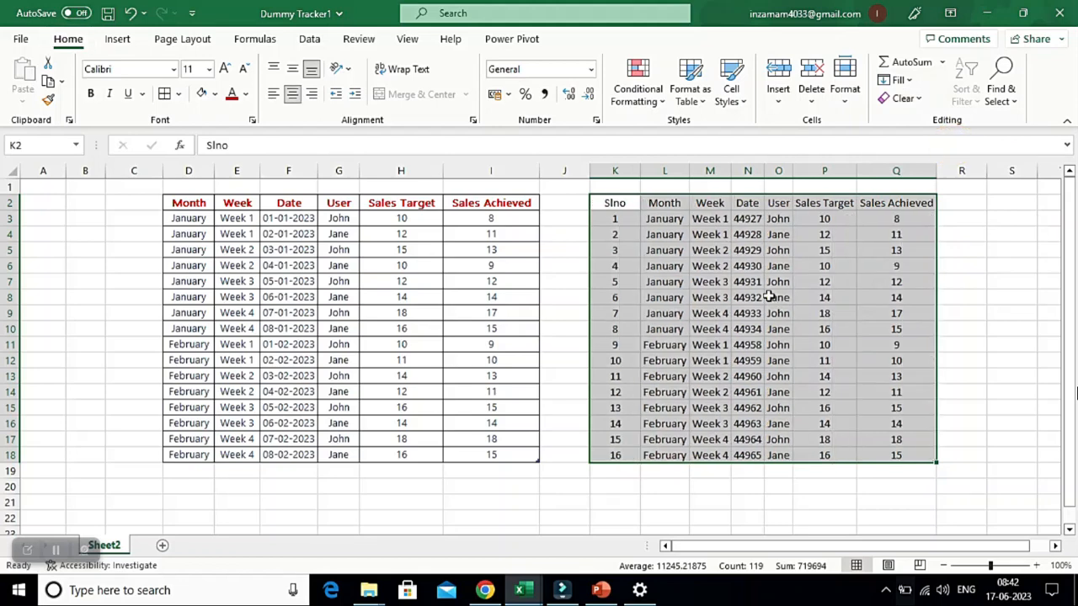
pyautogui.click(918, 99)
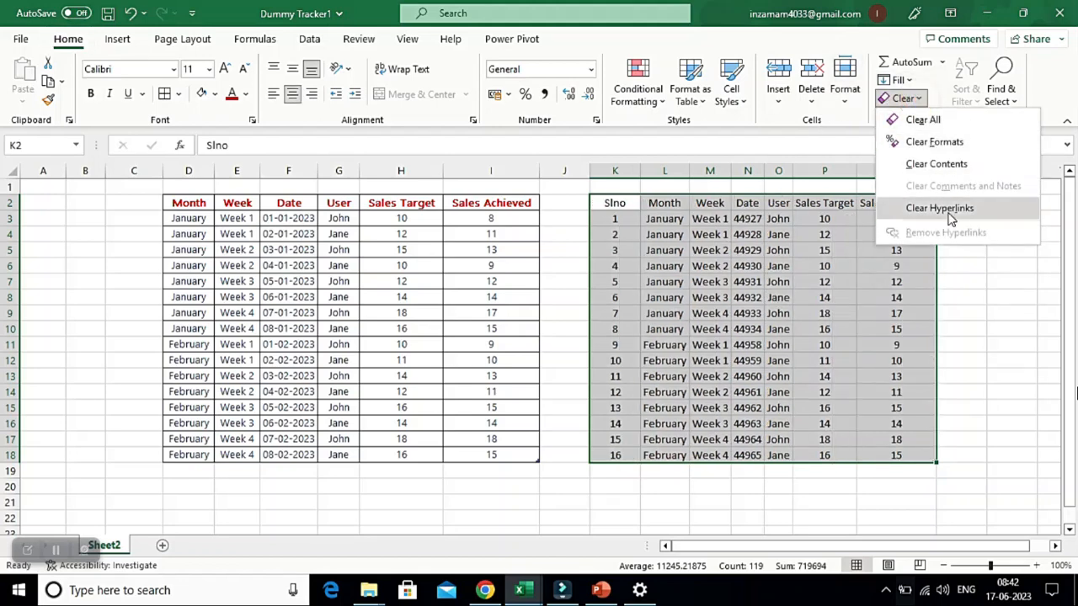
pyautogui.click(668, 220)
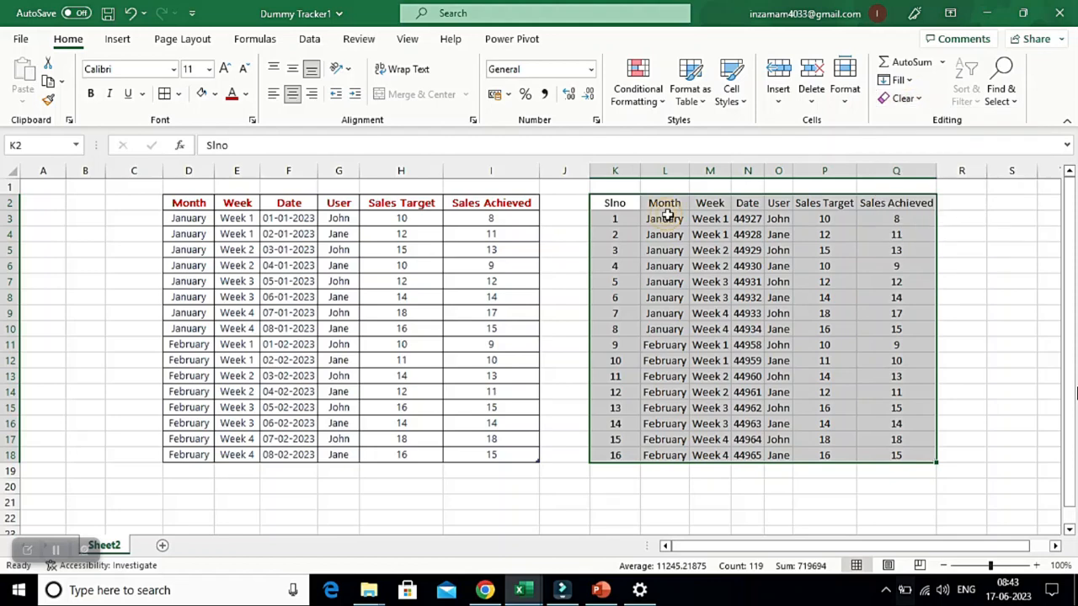
pyautogui.click(667, 219)
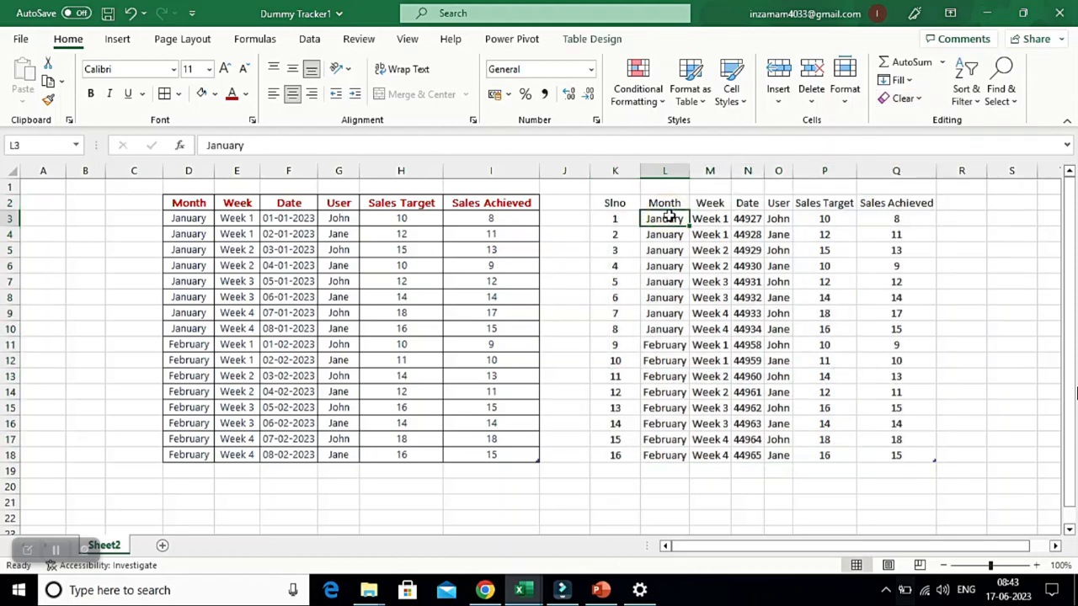
pyautogui.click(905, 98)
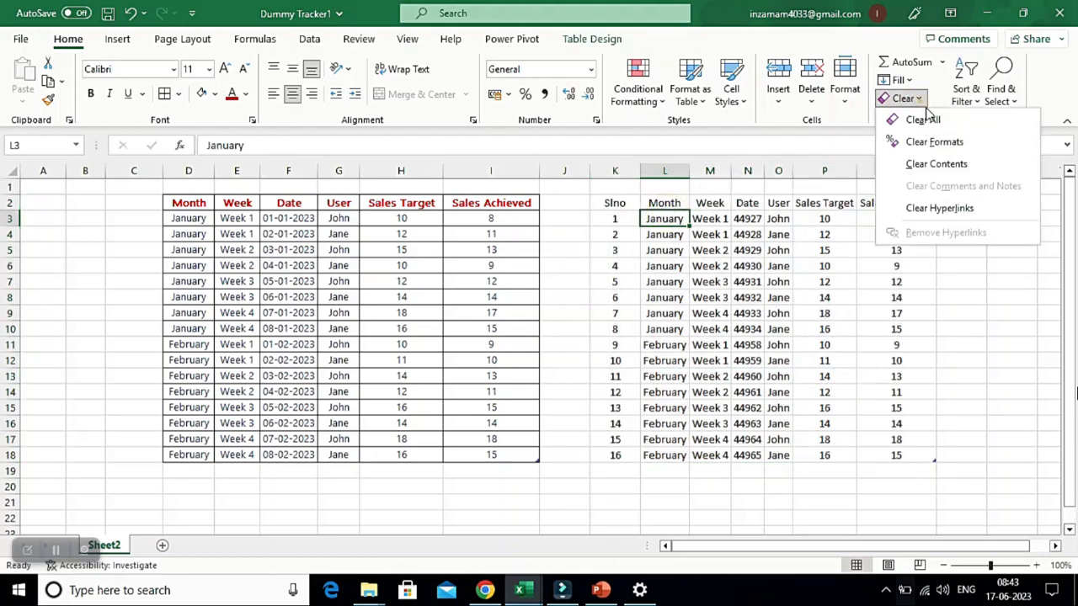
pyautogui.click(936, 209)
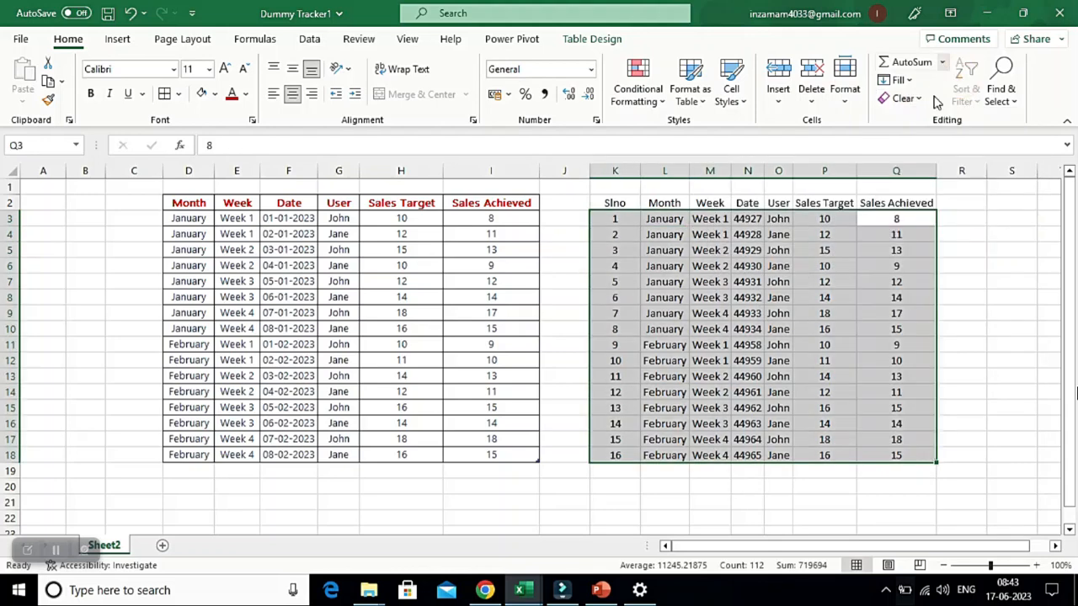
pyautogui.press('alt')
pyautogui.press('h')
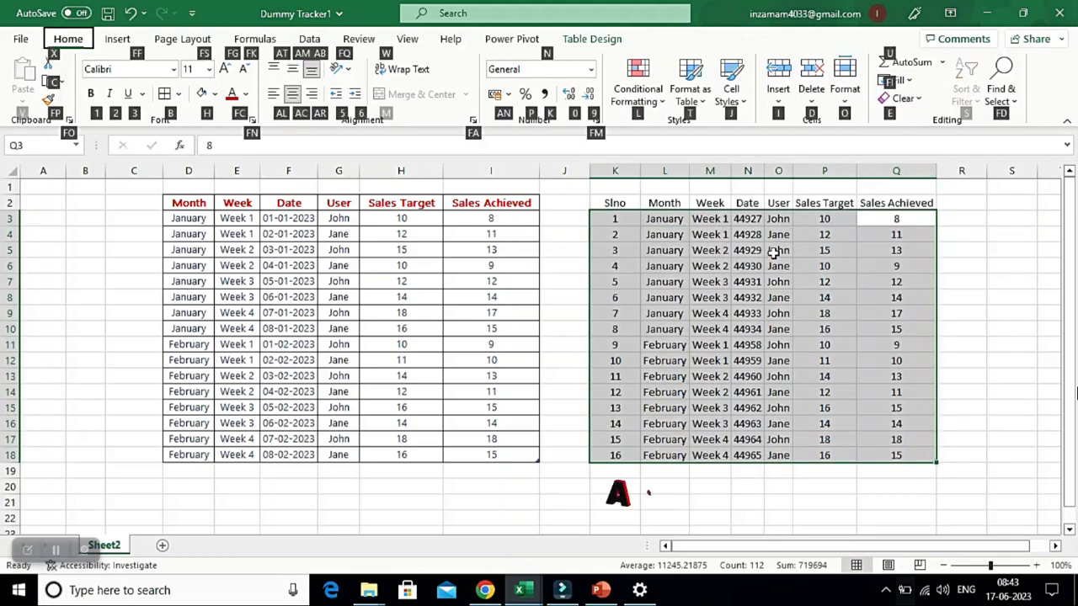
pyautogui.press('o')
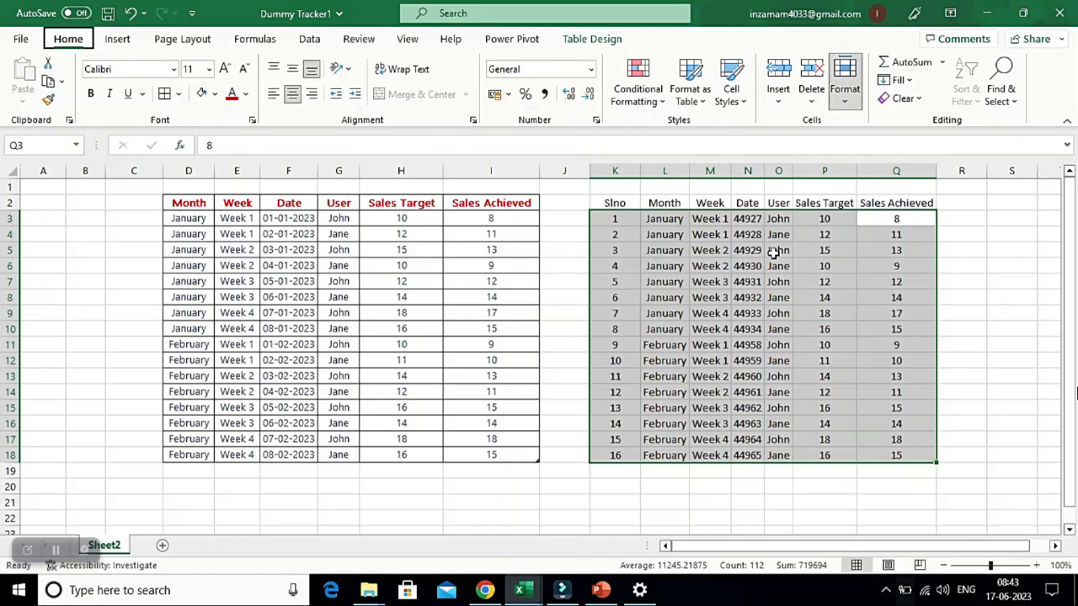
pyautogui.click(832, 206)
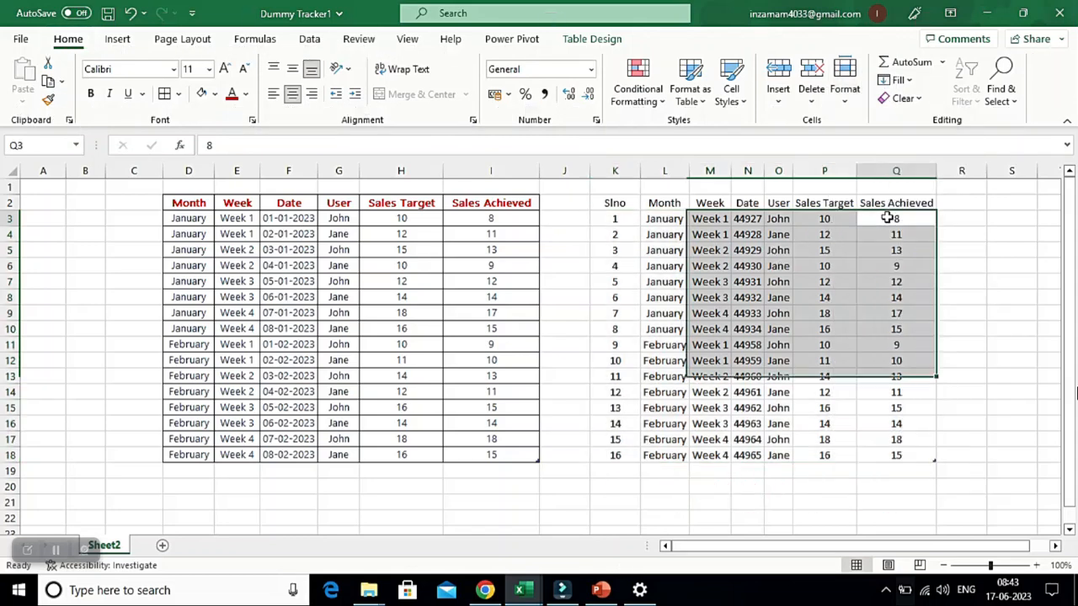
# Sort the range L3:Q18 by the Sales Achieved column from largest to smallest, leaving the Slno column out
pyautogui.click(892, 217)
pyautogui.hotkey('ctrl', 'shift', 'Down')
pyautogui.hotkey('shift', 'Left')
pyautogui.hotkey('shift', 'Left')
pyautogui.hotkey('shift', 'Left')
pyautogui.hotkey('shift', 'Left')
pyautogui.hotkey('shift', 'Left')
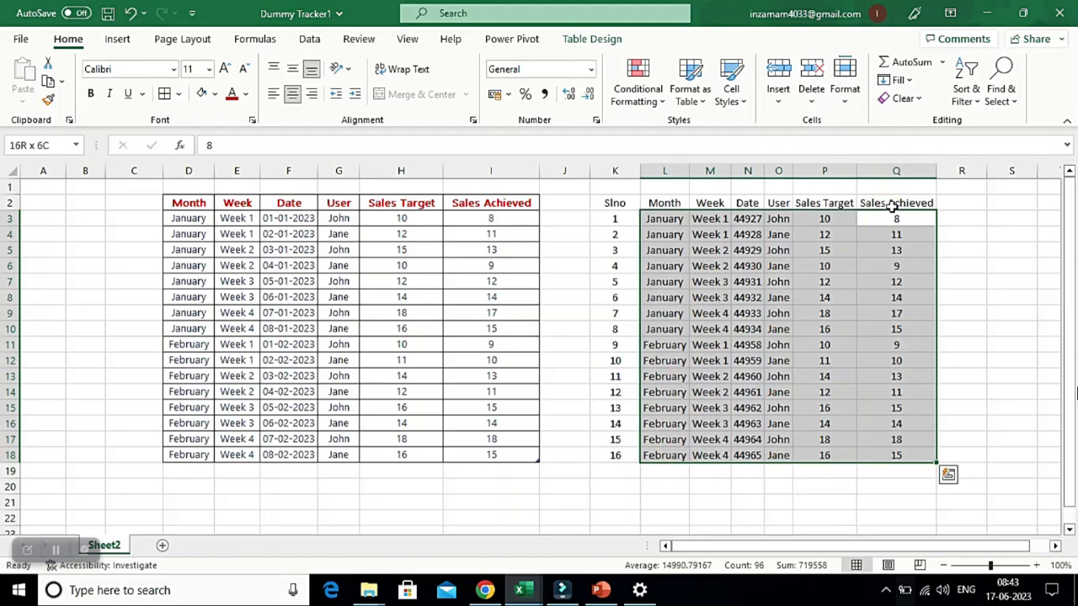
pyautogui.hotkey('alt', 'h')
pyautogui.press('s')
pyautogui.press('o')
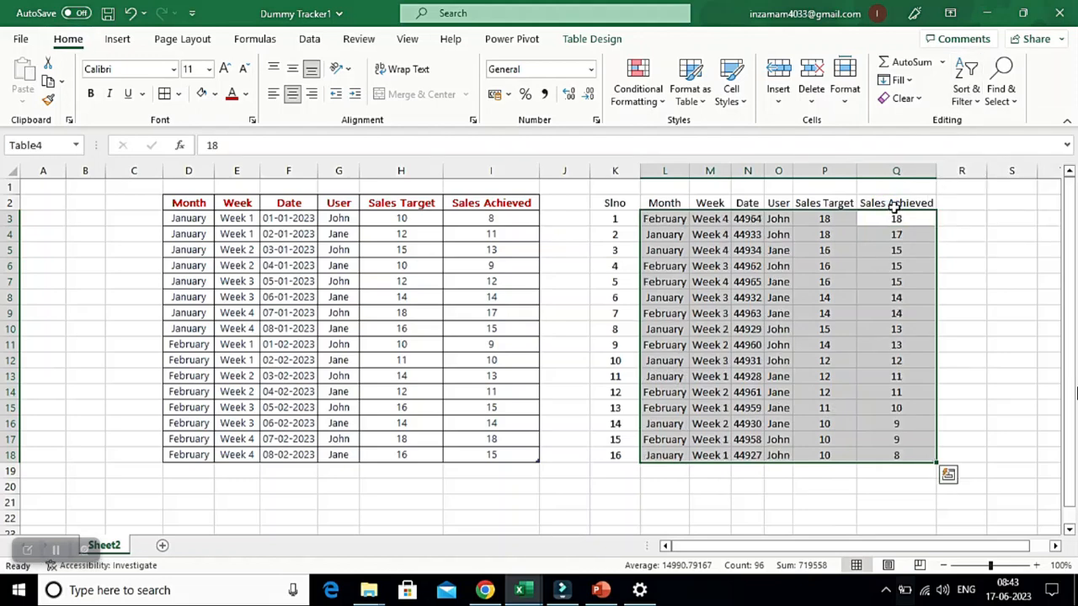
# Re-sort the selected rows L3:Q18 by Sales Achieved from smallest to largest
pyautogui.click(966, 91)
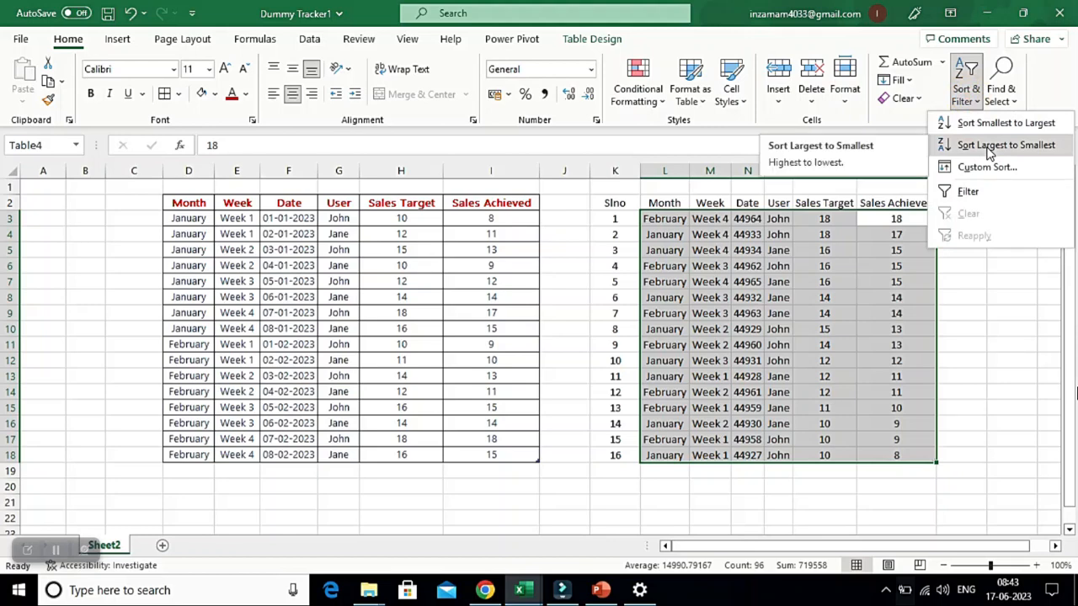
pyautogui.click(880, 226)
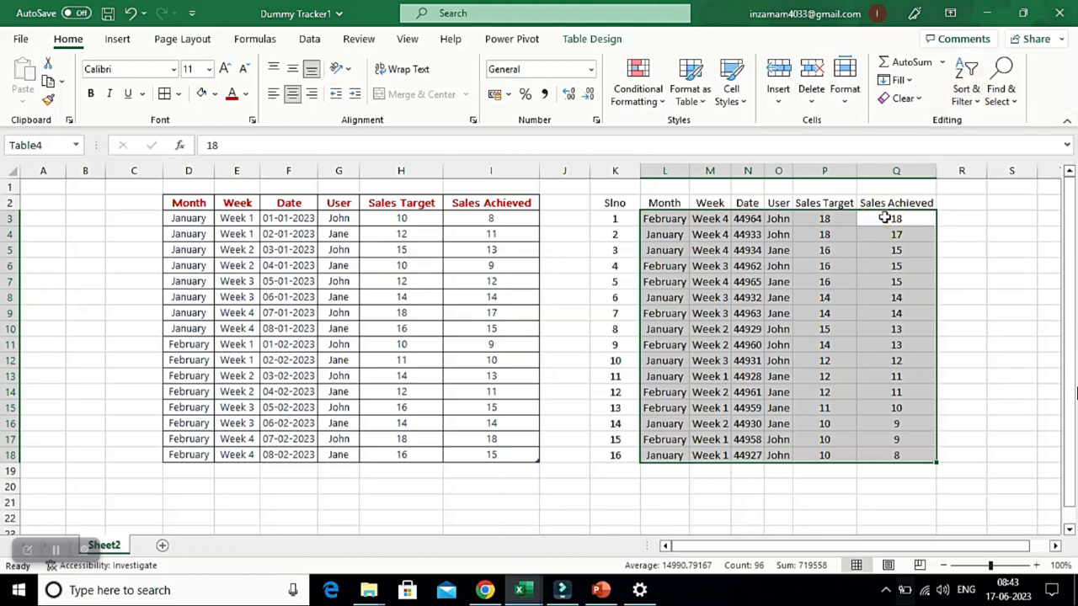
pyautogui.press('alt')
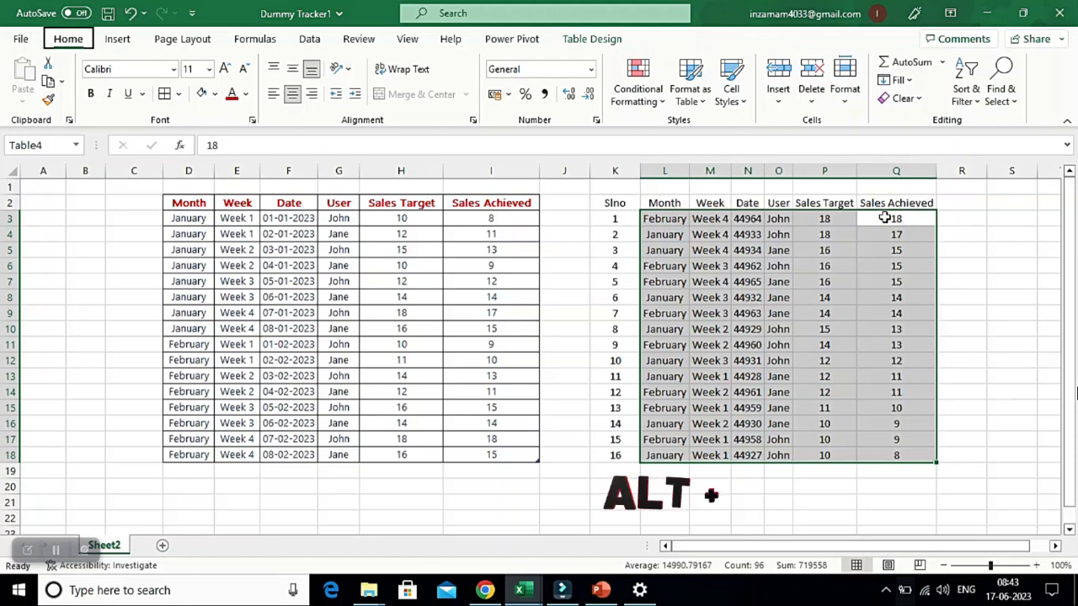
pyautogui.press('h')
pyautogui.press('s')
pyautogui.press('s')
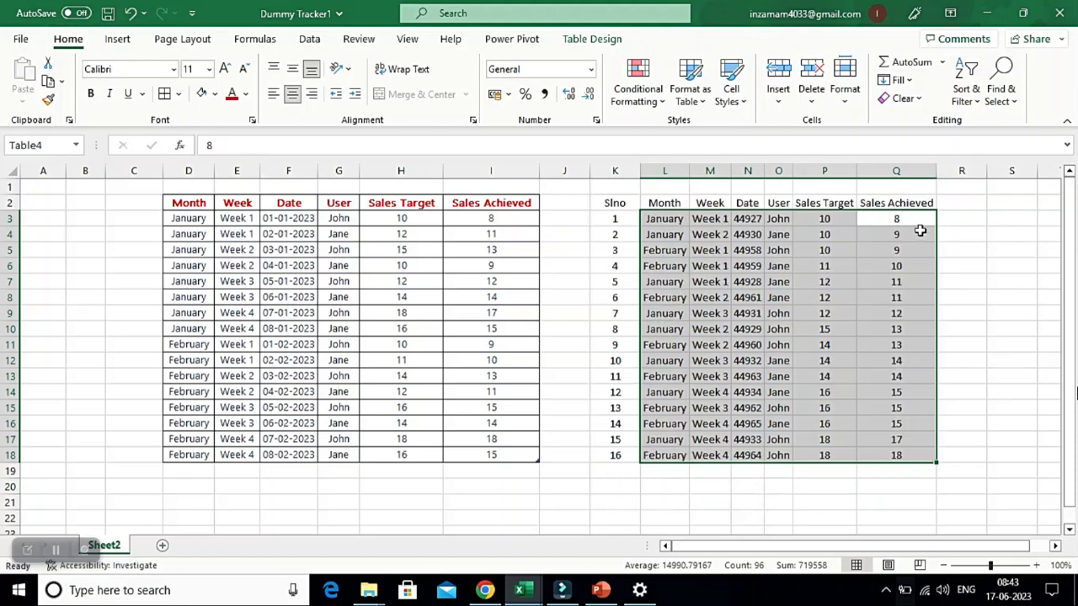